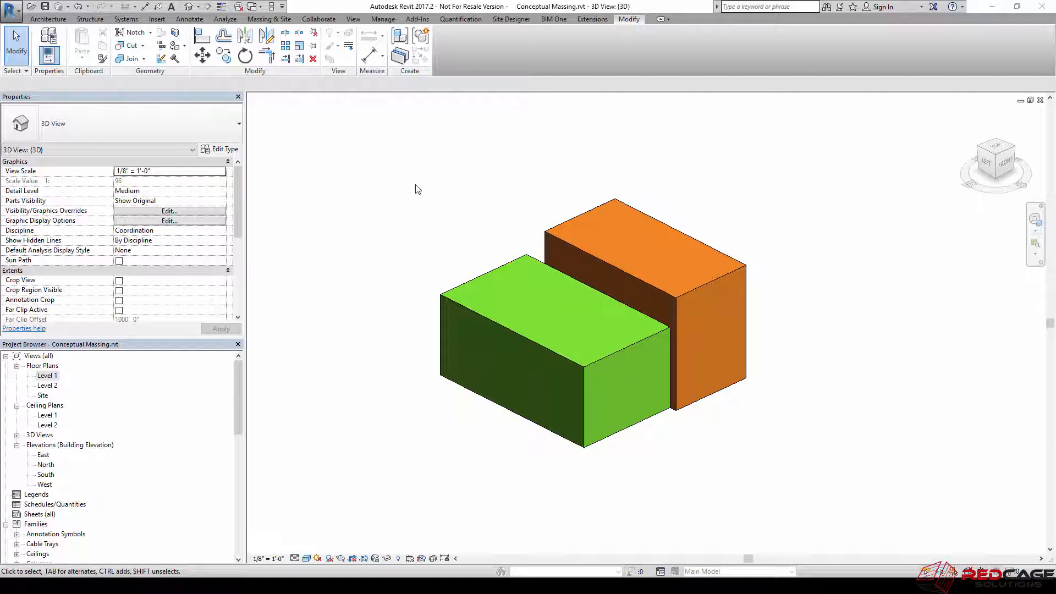
Step: Start a new in-place conceptual mass named In Place Mass Entrance
click(263, 21)
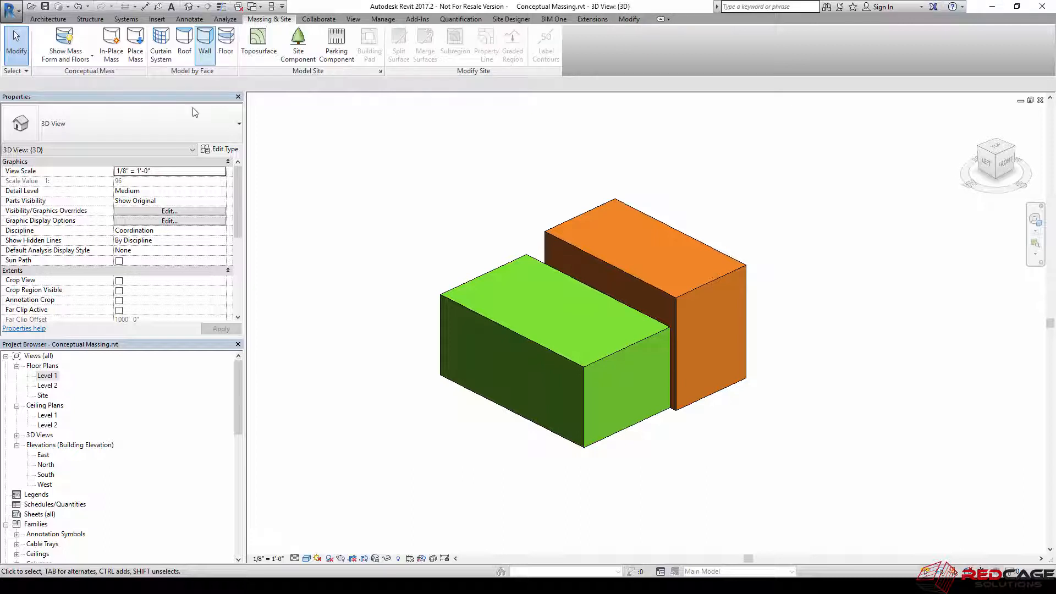
click(112, 60)
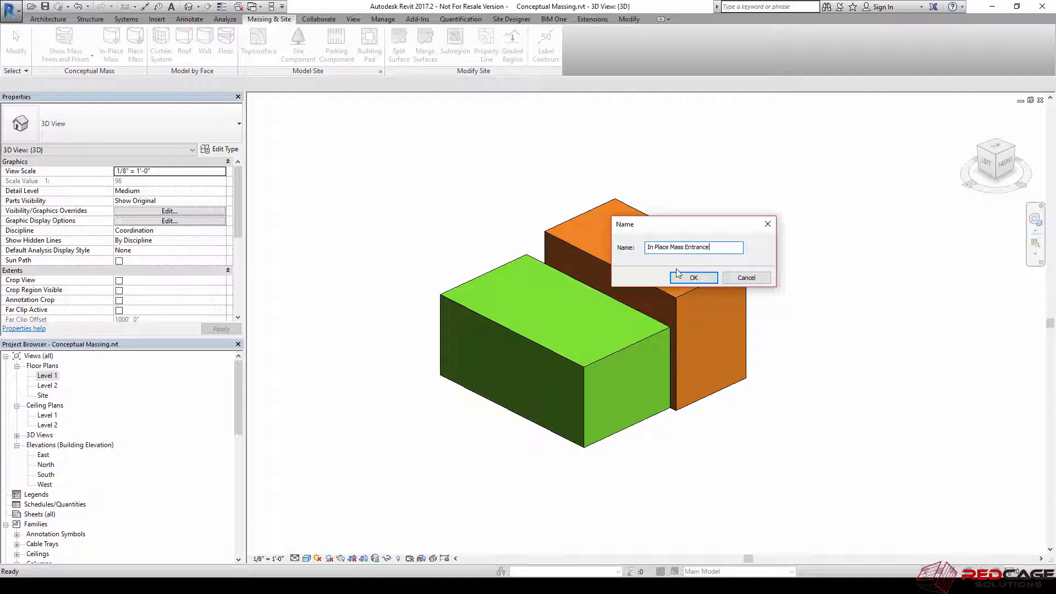
click(687, 278)
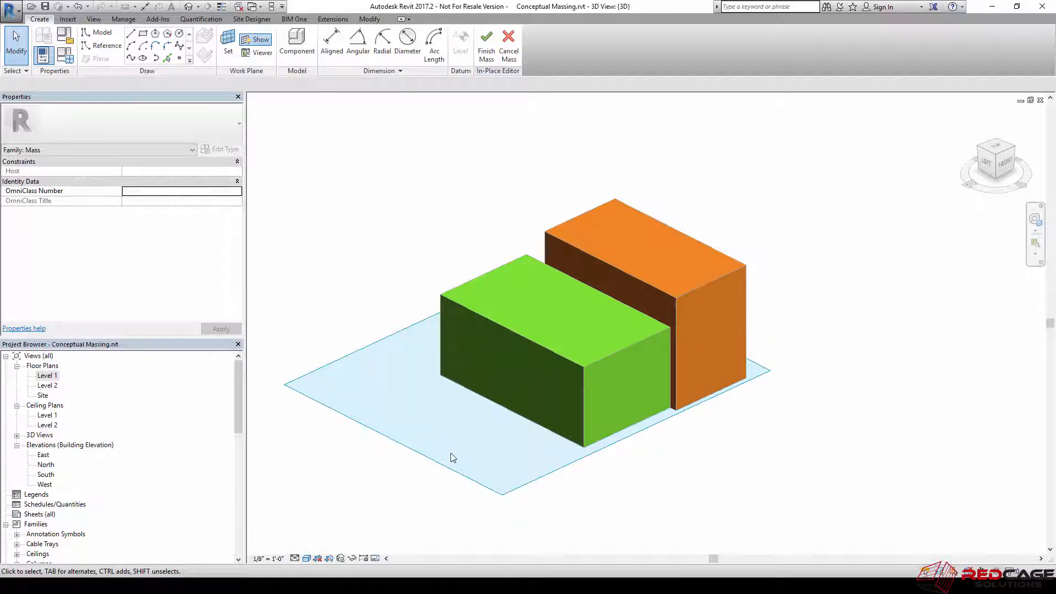
Step: Sketch a rectangle about 33' by 21' on Level 1, with one long side against the green mass's front face
scroll(764, 381, up, 3)
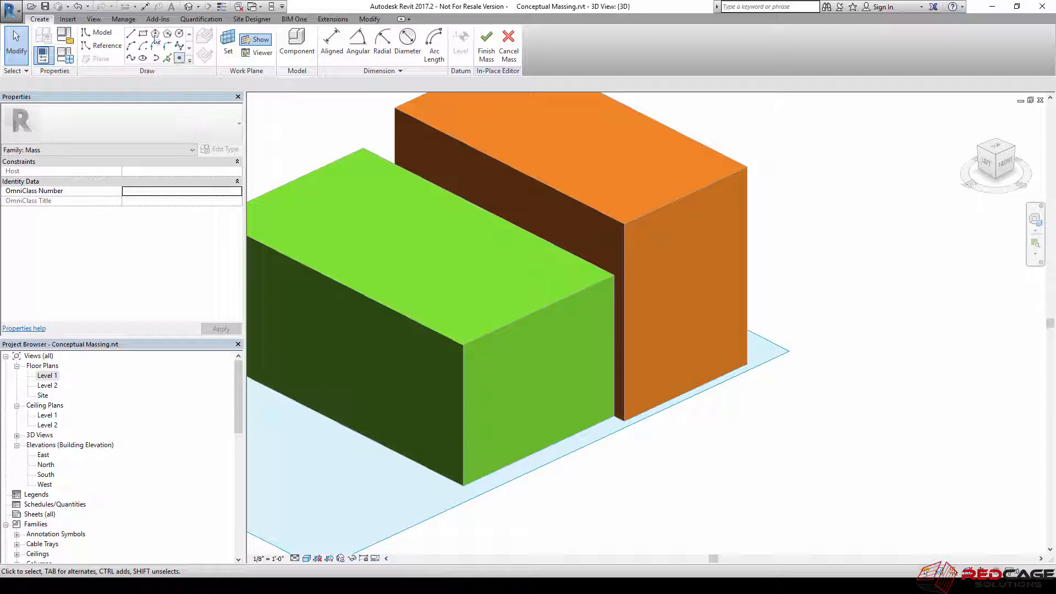
click(143, 35)
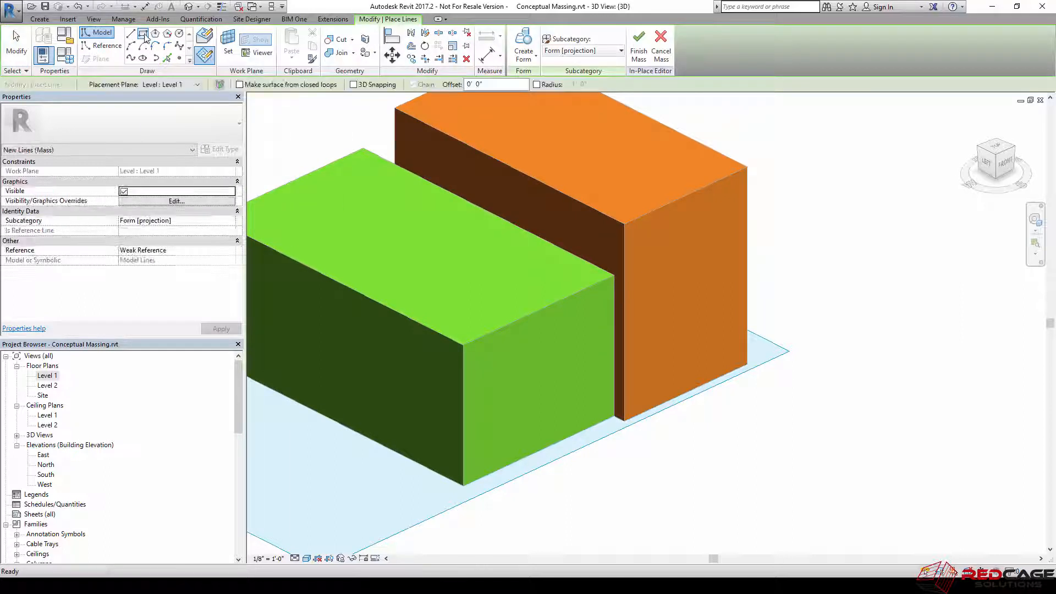
click(497, 474)
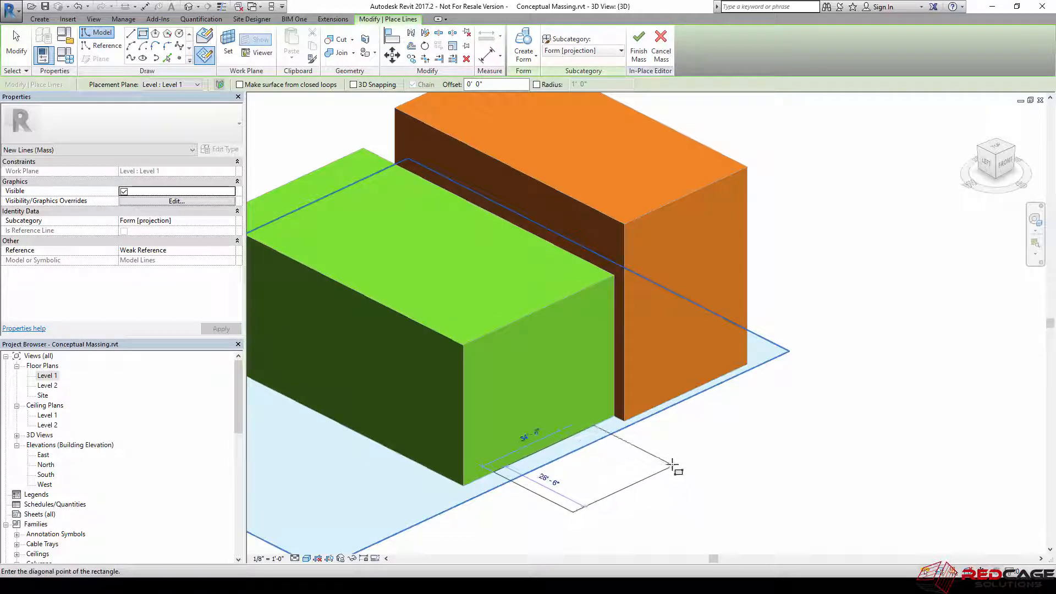
click(650, 454)
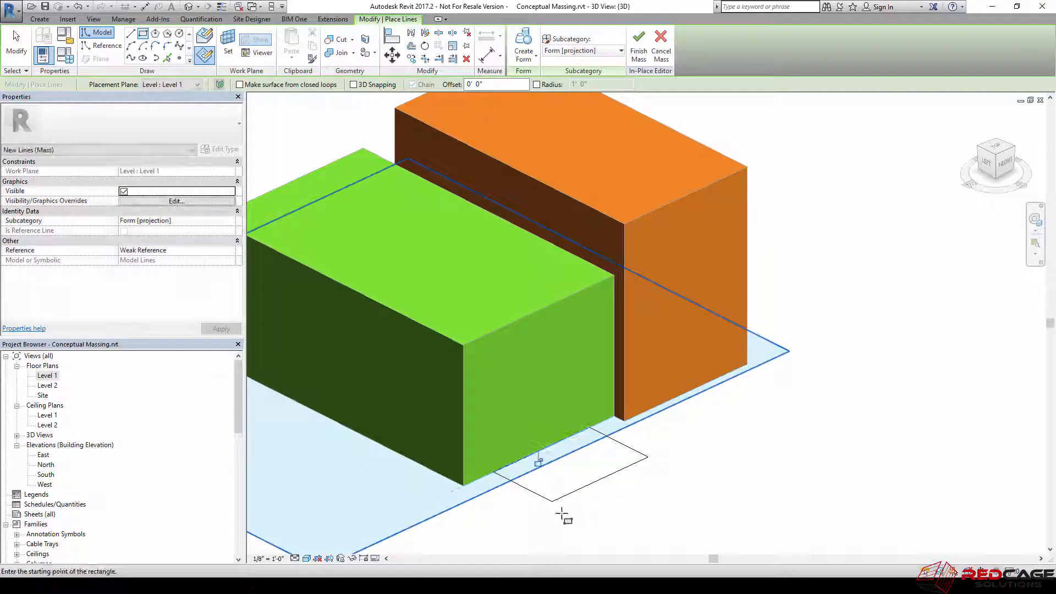
Step: Add an aligned dimension between the green mass's outer side face and the rectangle's nearer short side
scroll(561, 513, up, 3)
middle_drag(583, 468, 585, 475)
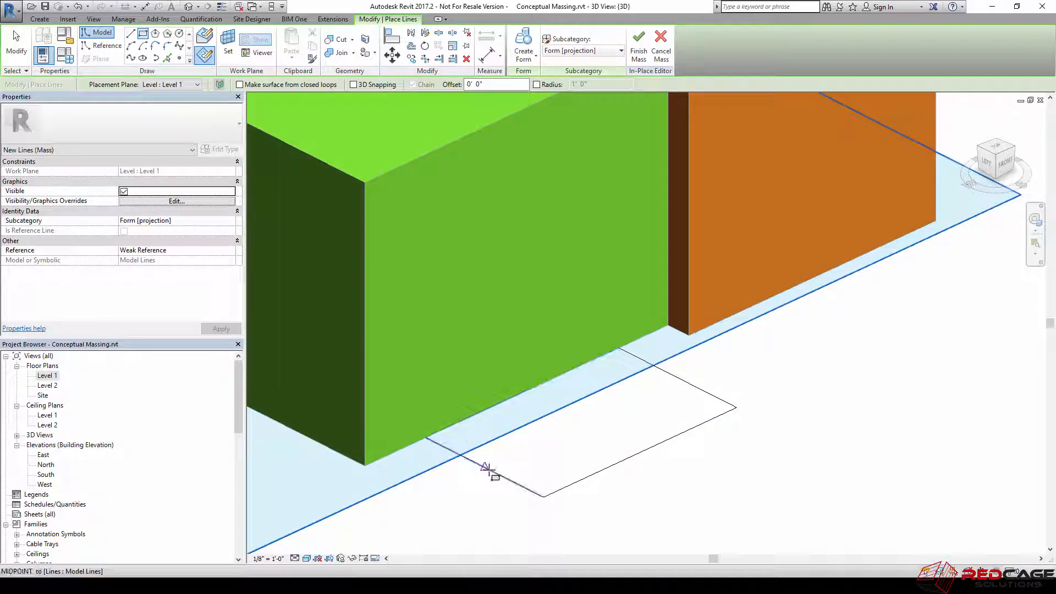
click(488, 56)
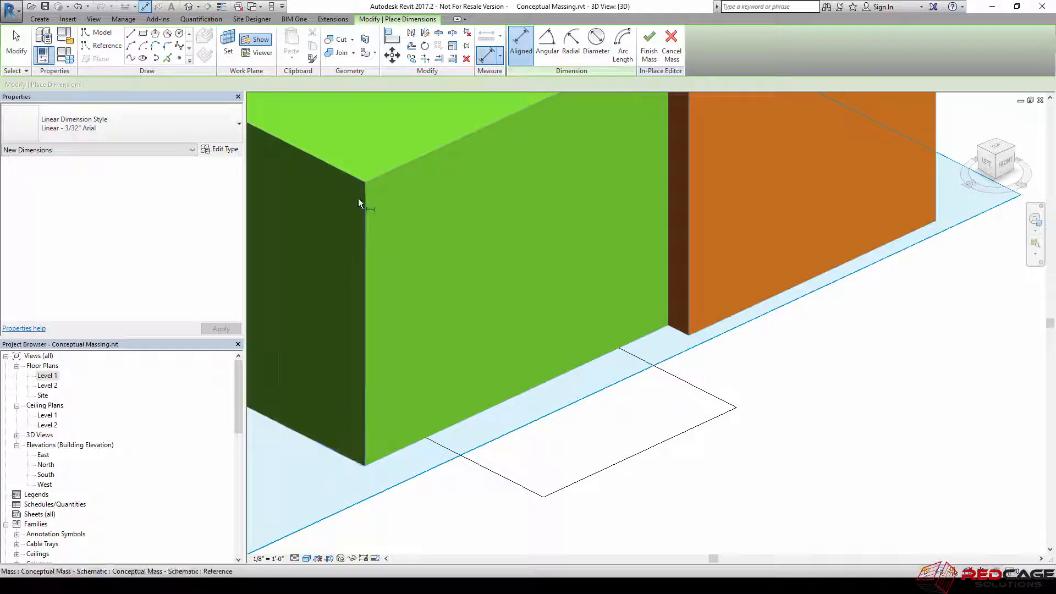
click(359, 184)
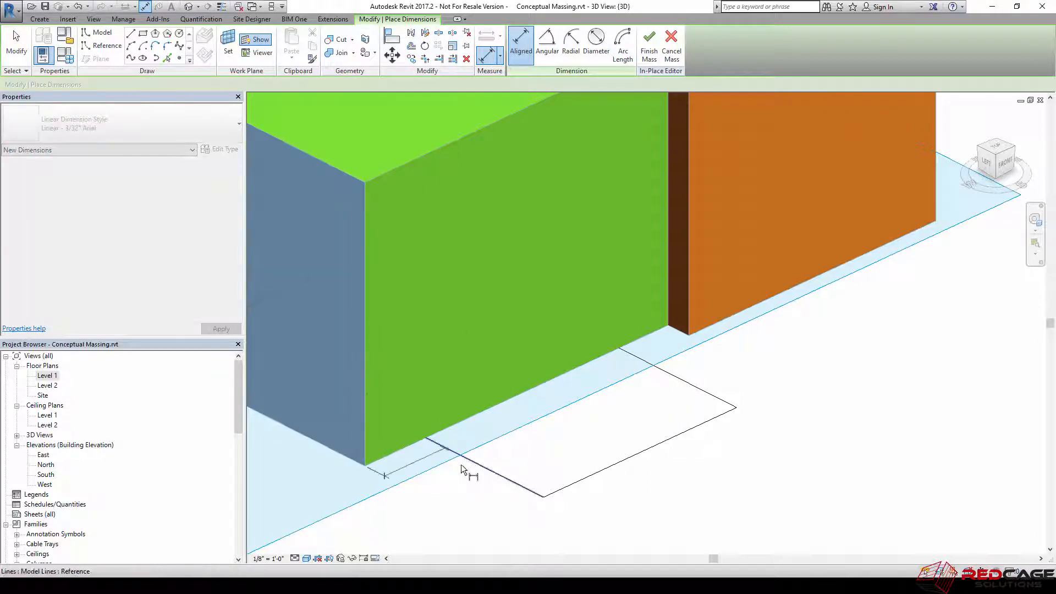
click(504, 483)
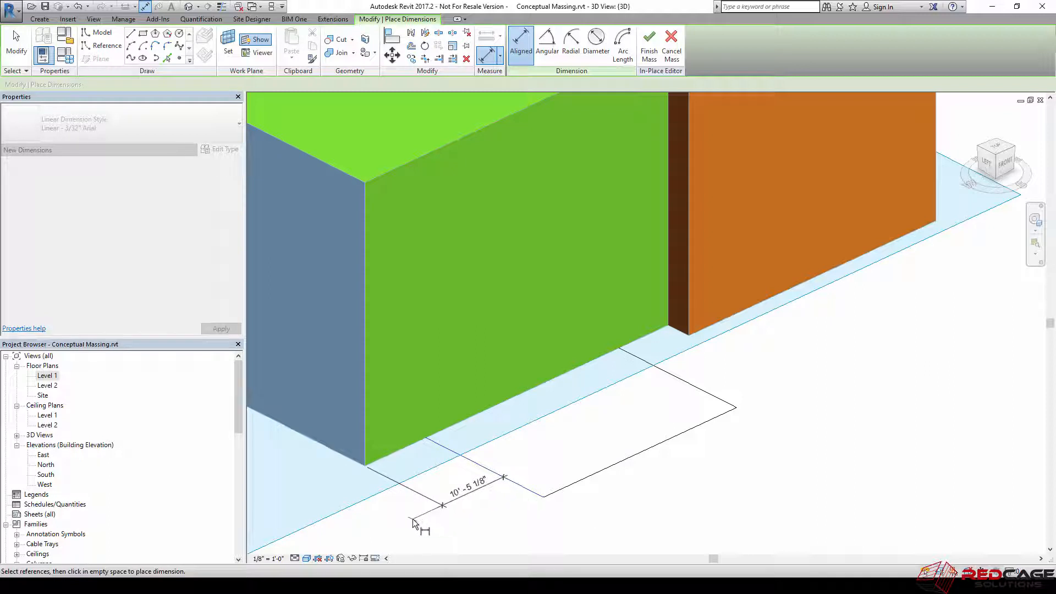
click(472, 522)
Step: Add an aligned dimension between the orange mass's side face and the rectangle's other short side
click(684, 308)
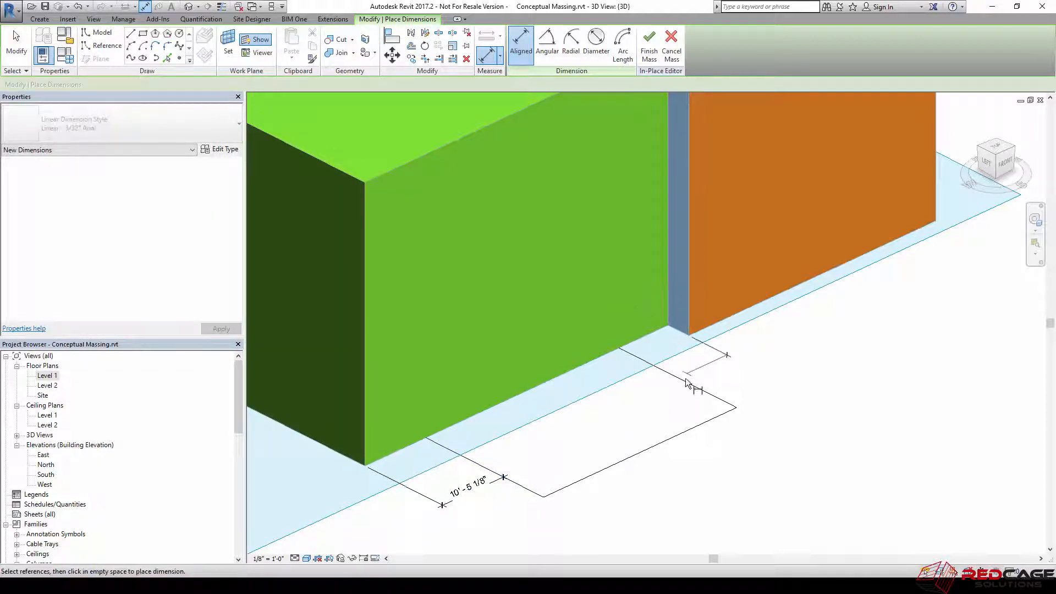
click(686, 378)
click(774, 432)
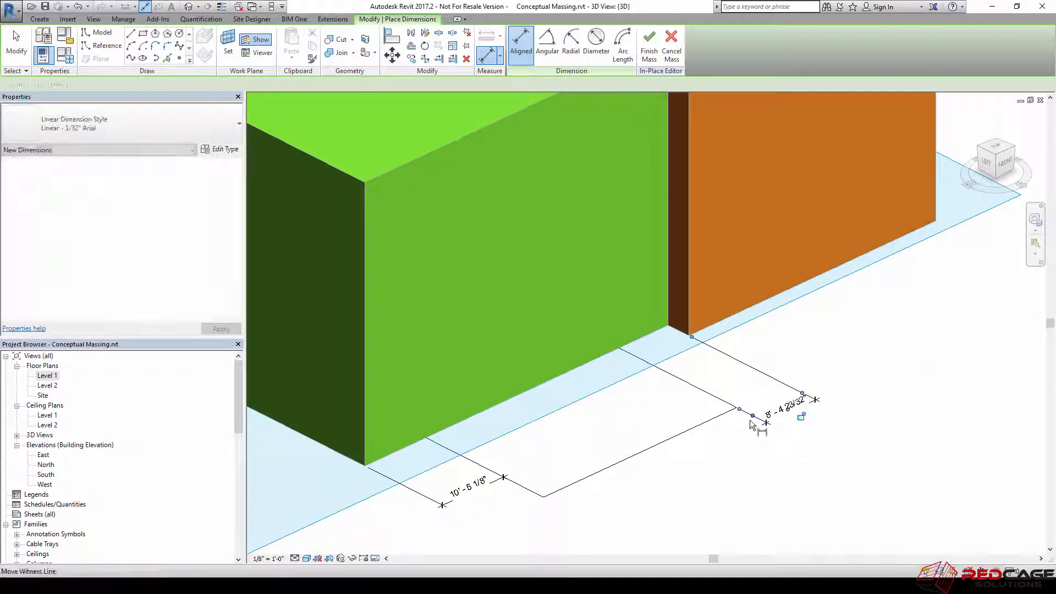
key(Escape)
key(Escape)
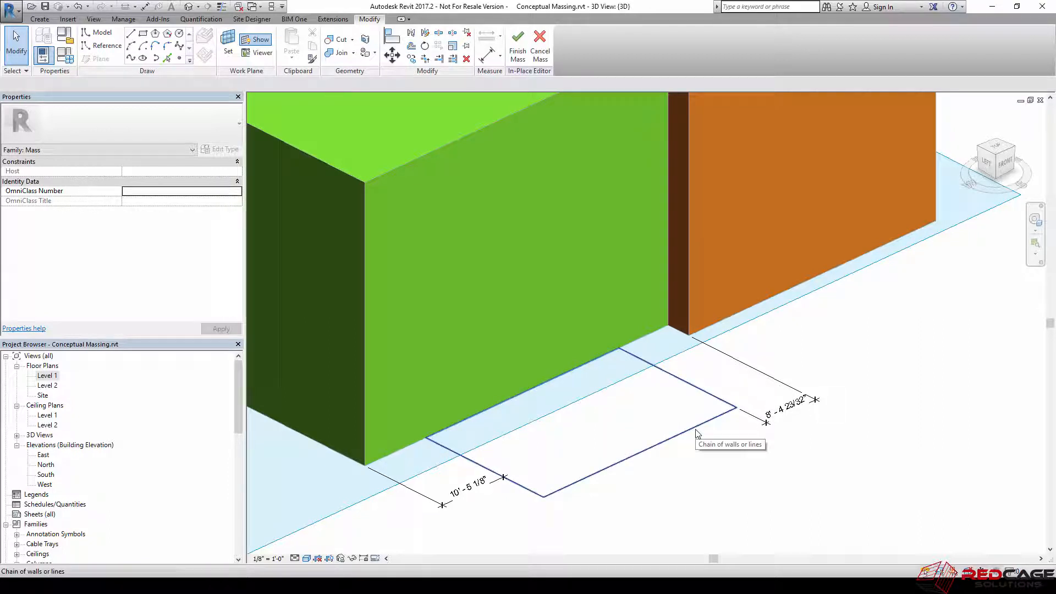
Step: Set the distance between the orange mass's side face and the rectangle's nearer short side to 6'
click(692, 390)
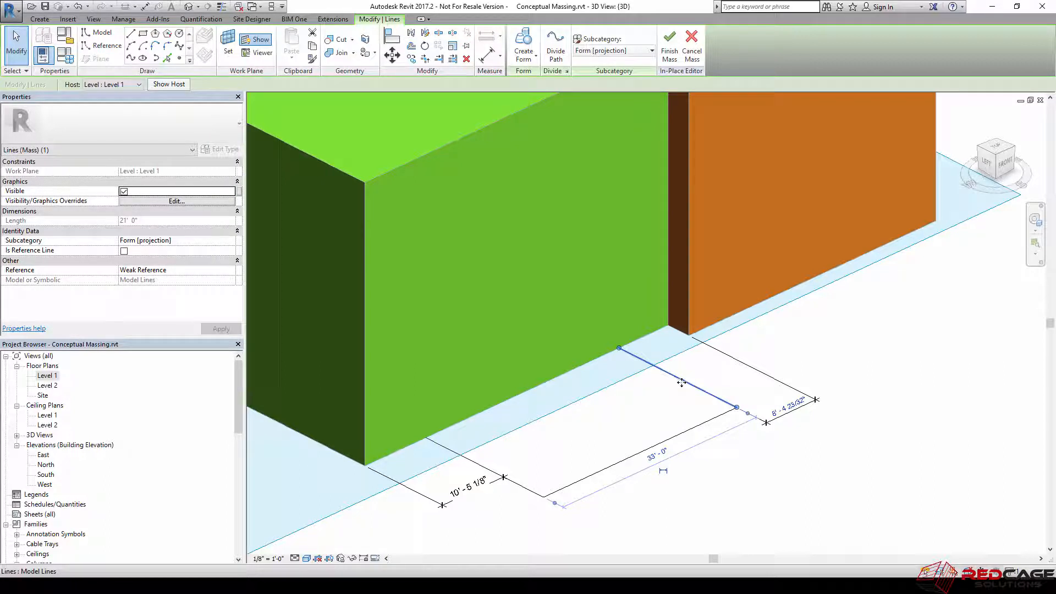
click(789, 406)
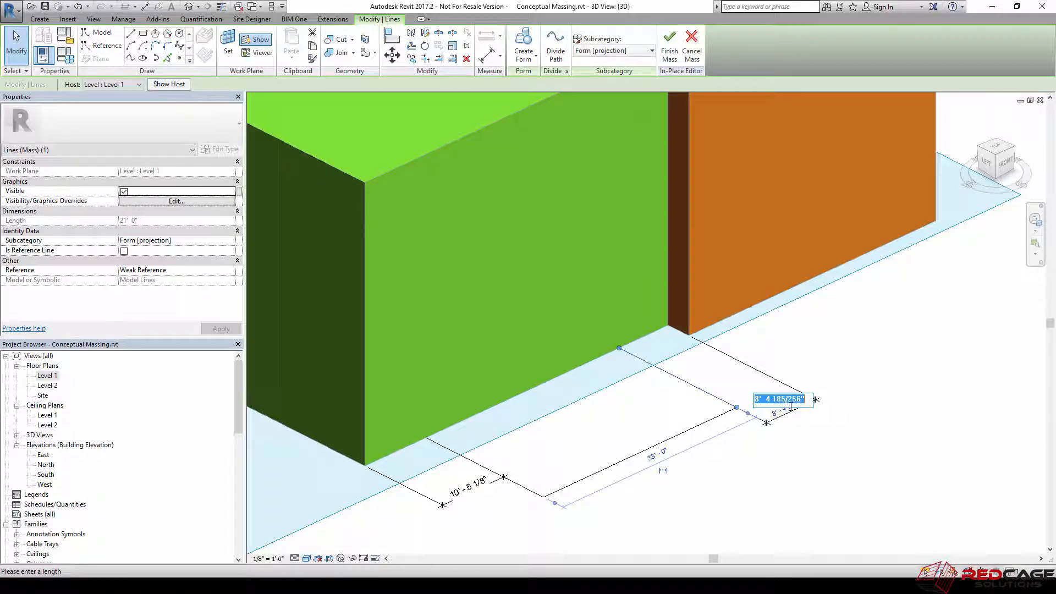
text(6)
key(Return)
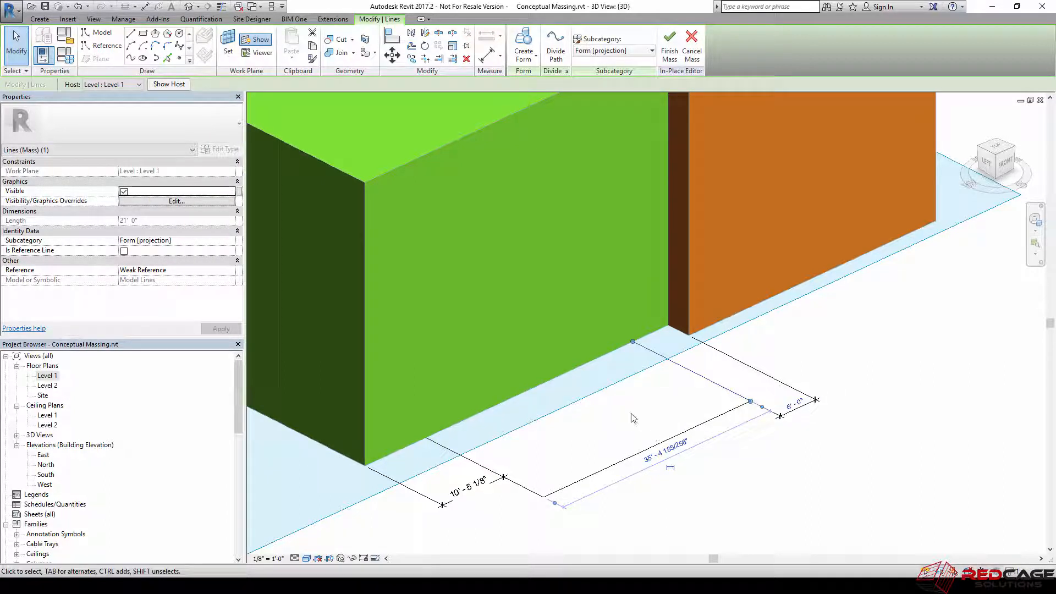
key(Escape)
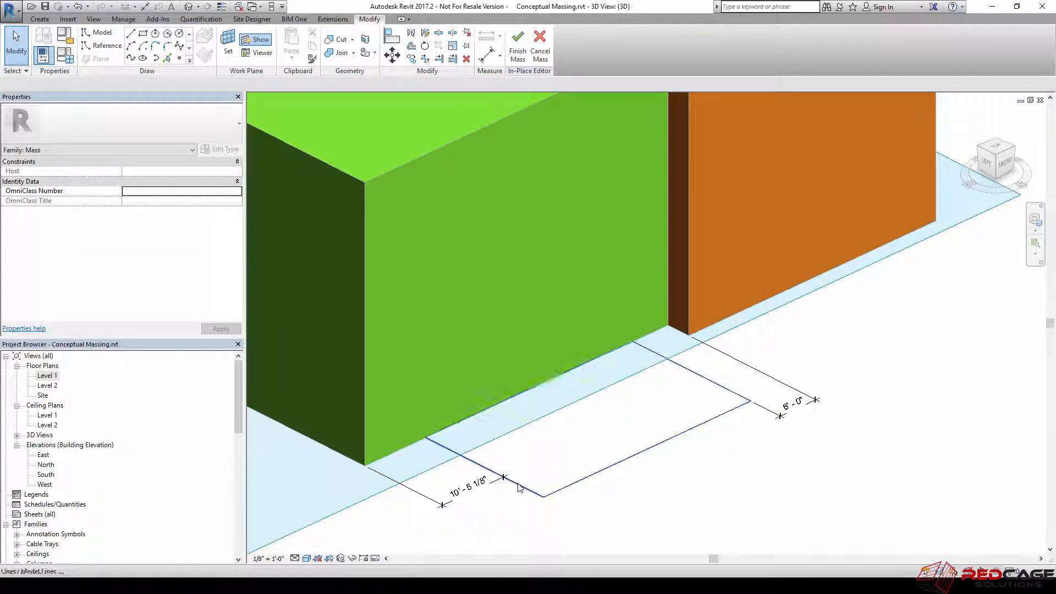
Step: Set the distance between the green mass's outer side face and the rectangle's nearer short side to 6'
click(502, 475)
click(472, 485)
text(6)
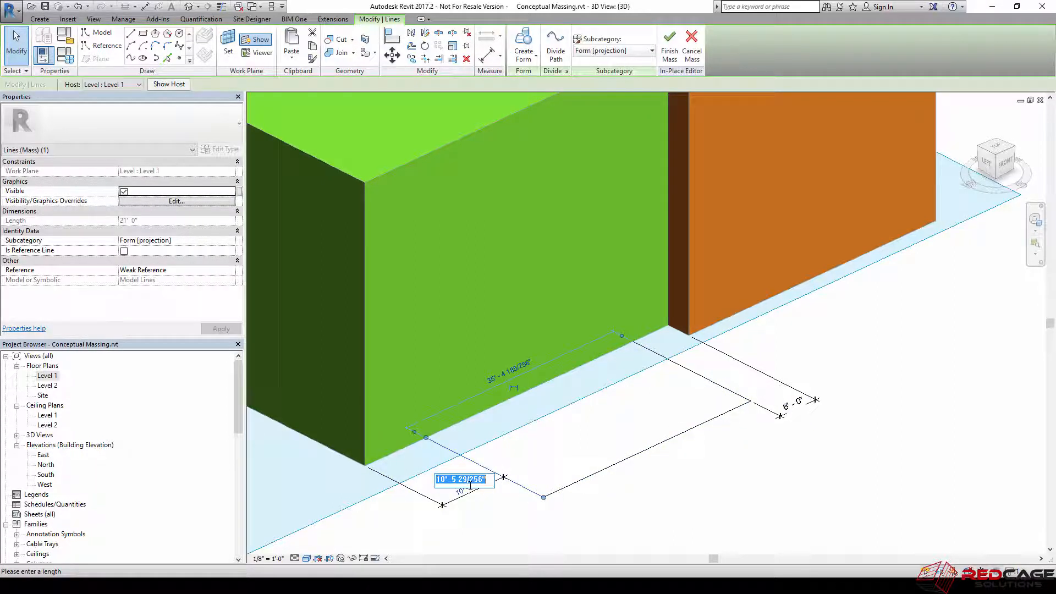
key(Return)
key(Escape)
Step: Set the depth of the rectangle, from the green mass to its outer long side, to 18'
key(Tab)
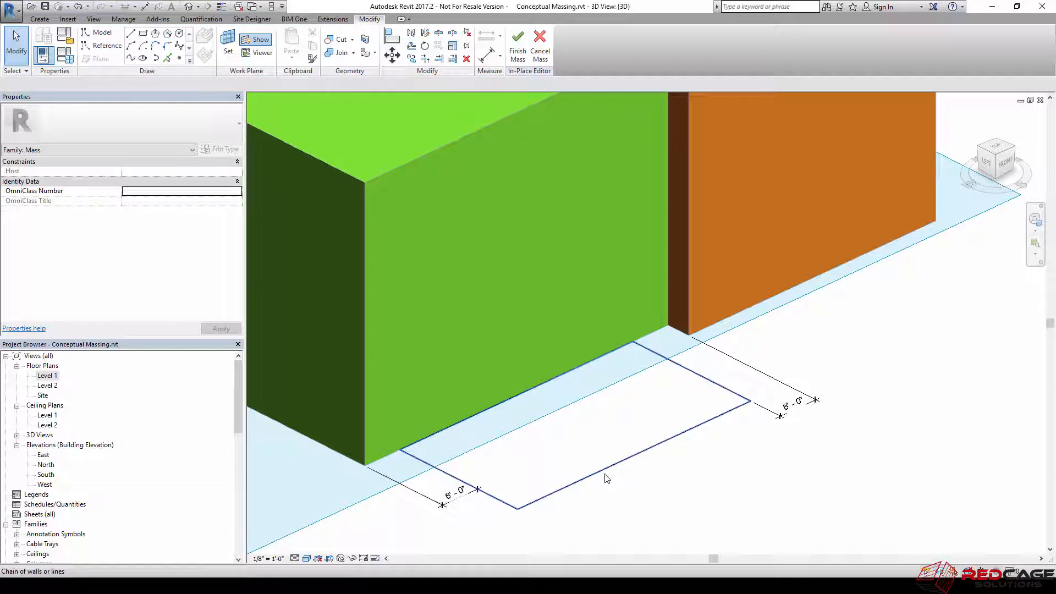
click(605, 478)
key(Escape)
click(609, 473)
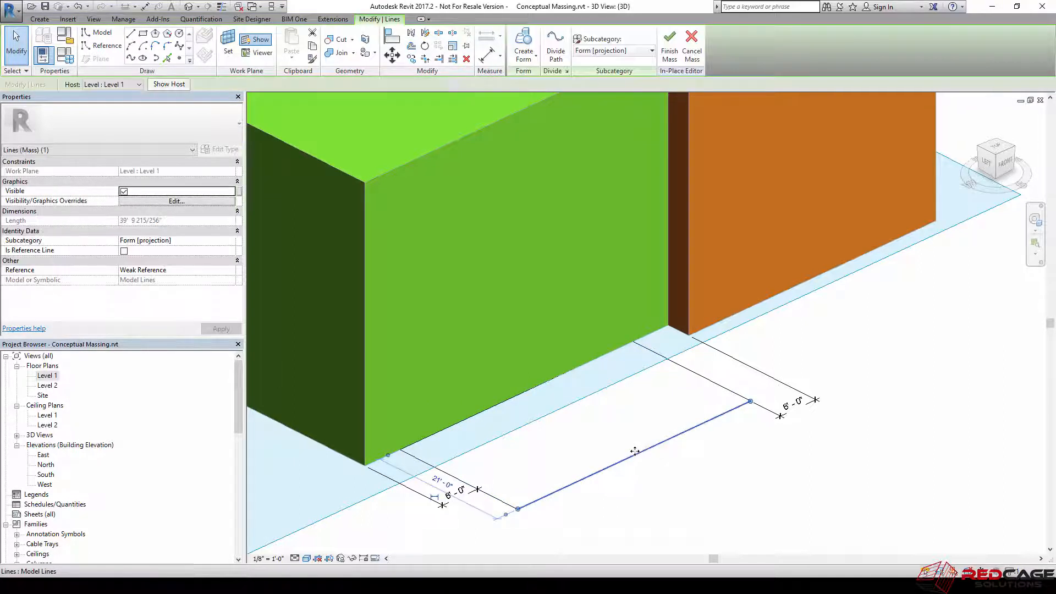
click(443, 483)
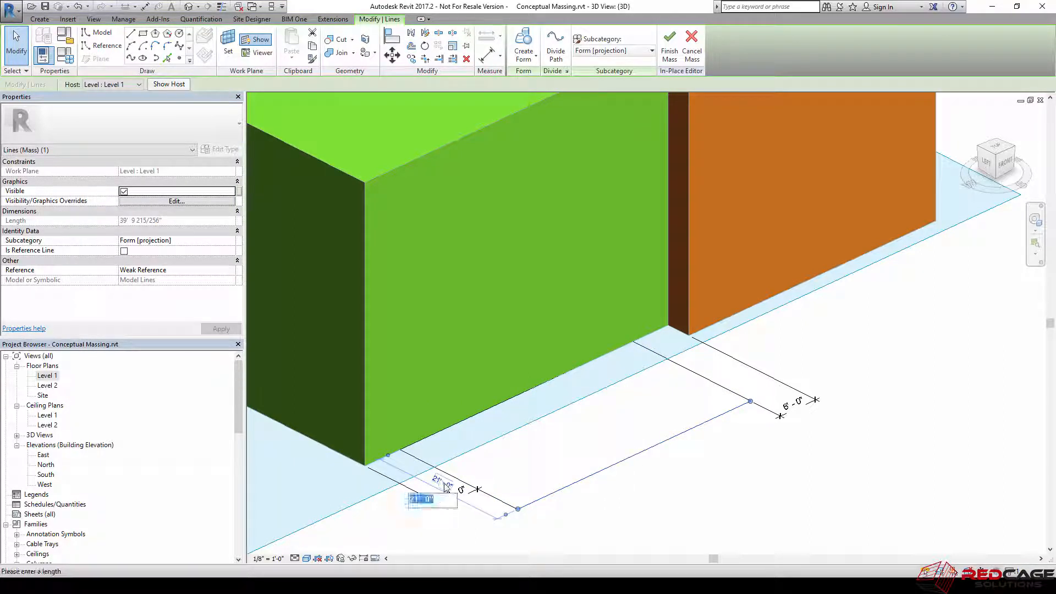
text(18)
key(Return)
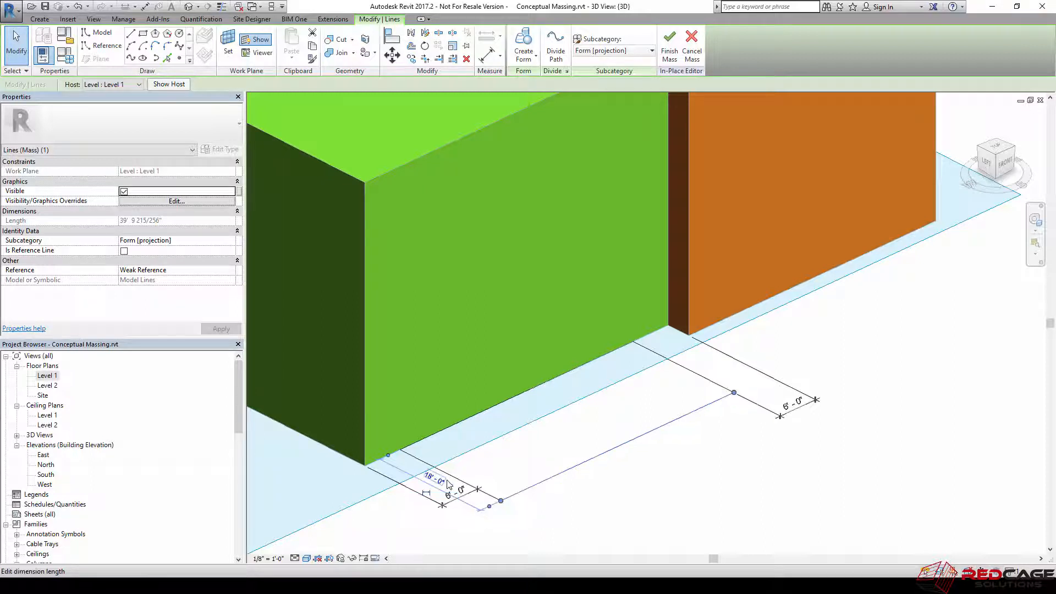
Step: Create a solid form from the rectangle's complete chain of four lines
middle_drag(611, 486, 614, 502)
scroll(614, 497, down, 2)
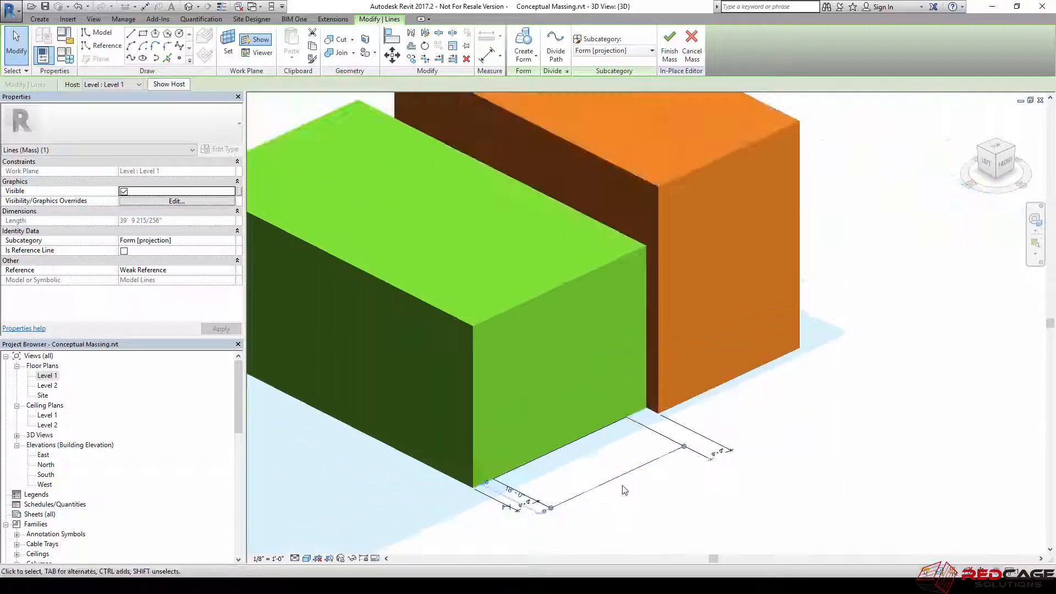
click(633, 491)
key(Tab)
click(601, 477)
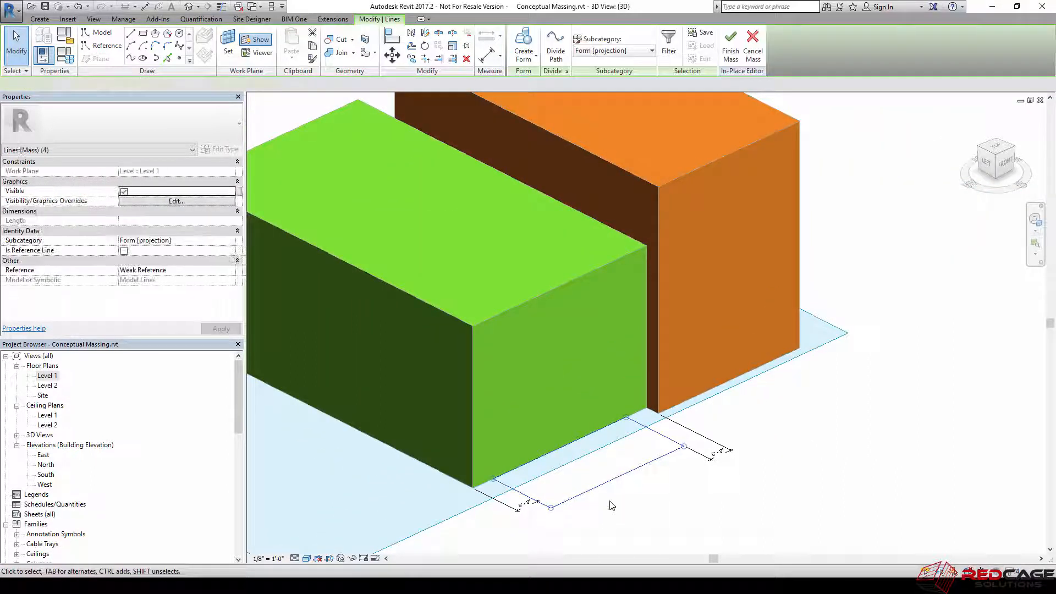
click(523, 55)
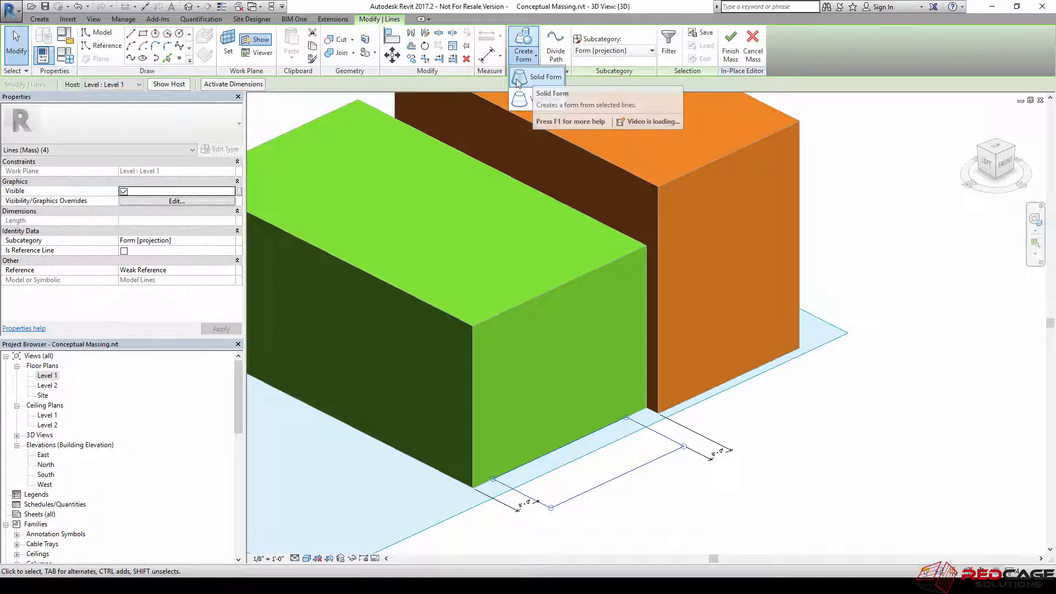
click(534, 78)
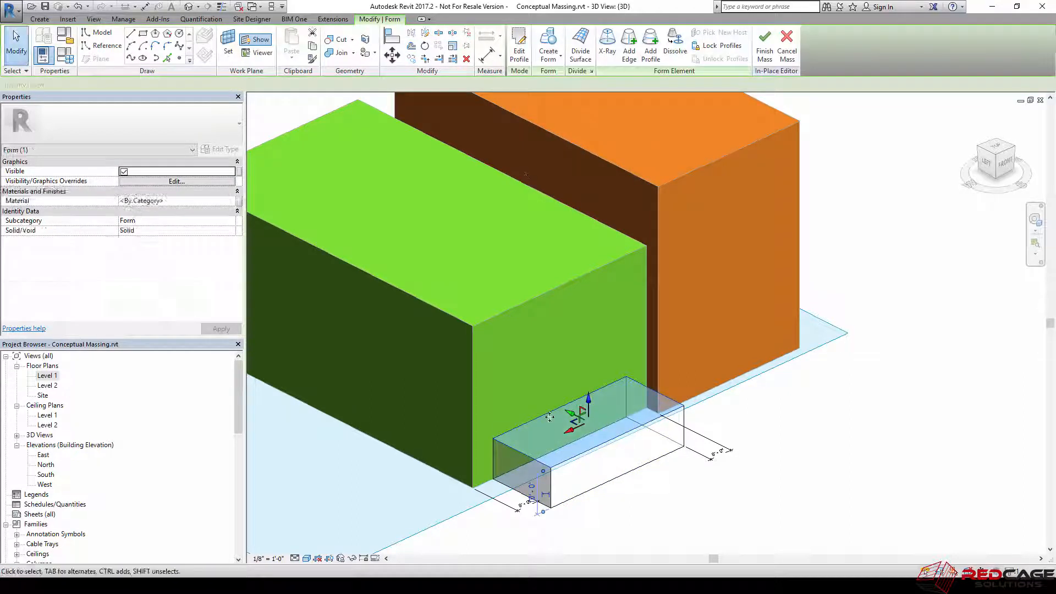
Step: Set the height of the entrance form to 28'
scroll(601, 476, up, 2)
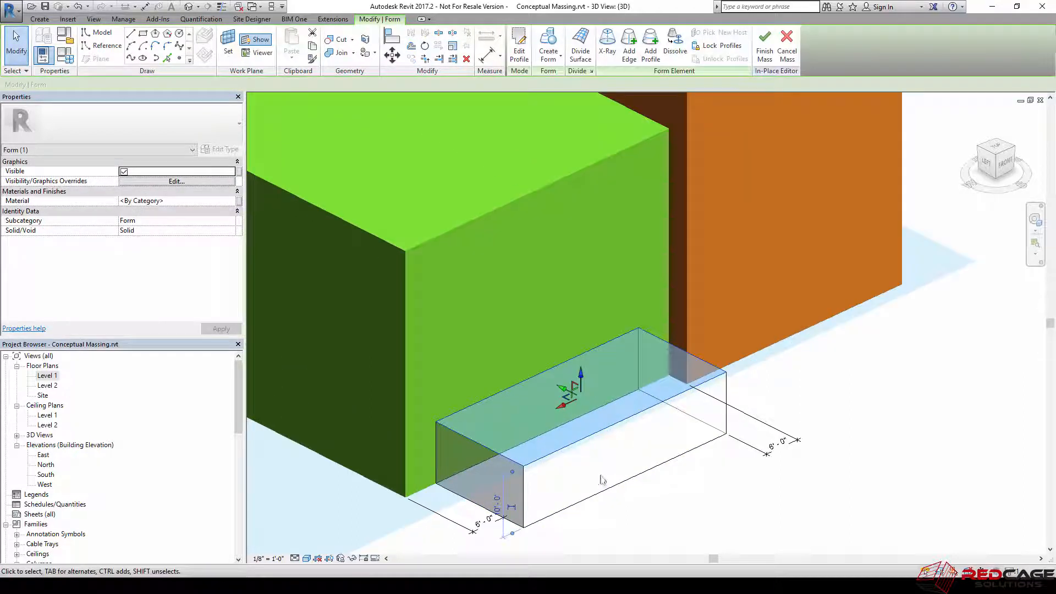
click(497, 503)
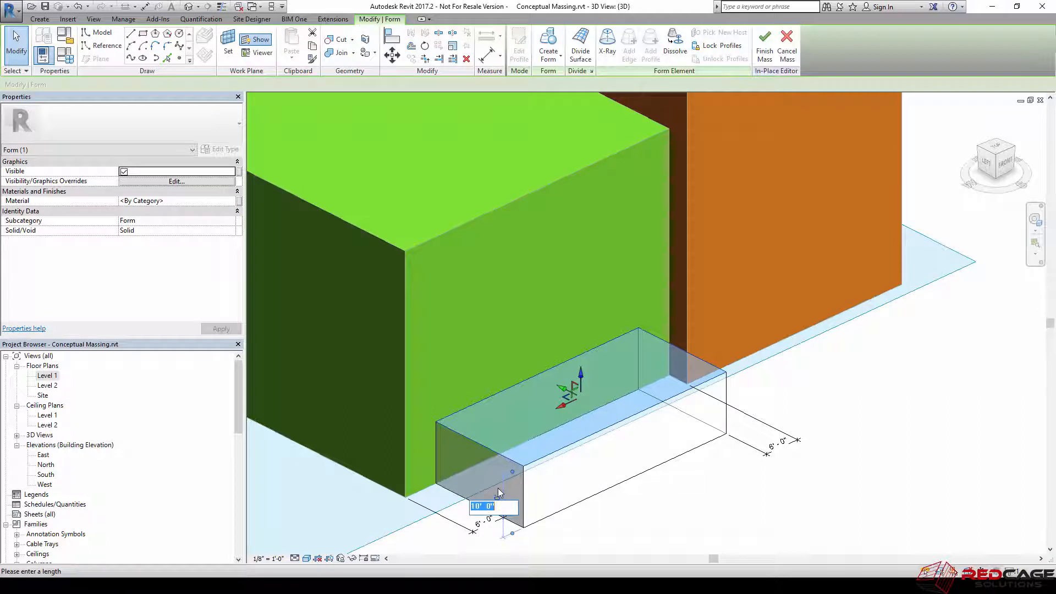
key(Return)
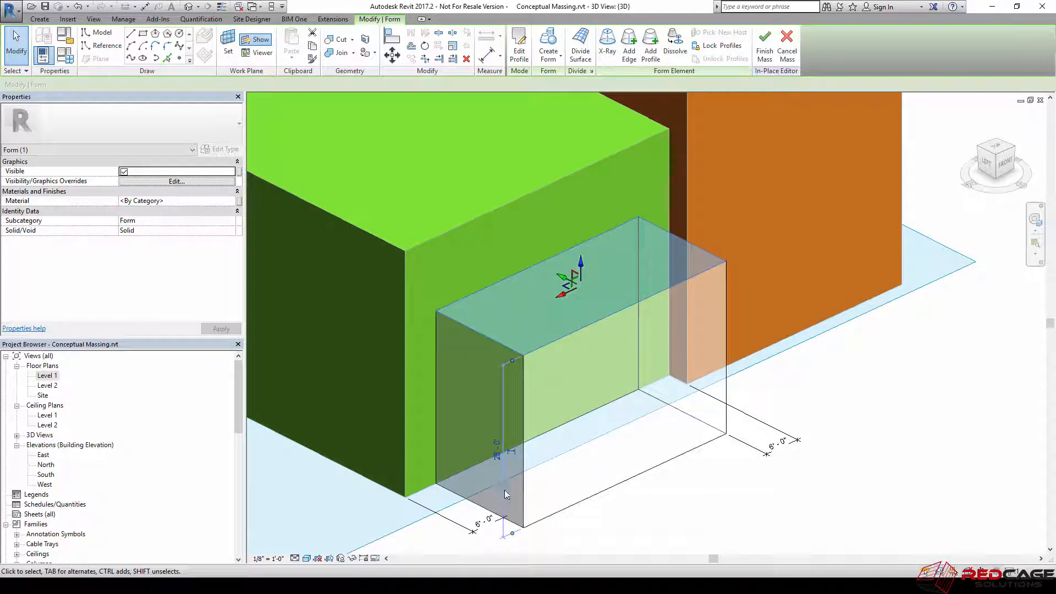
click(673, 516)
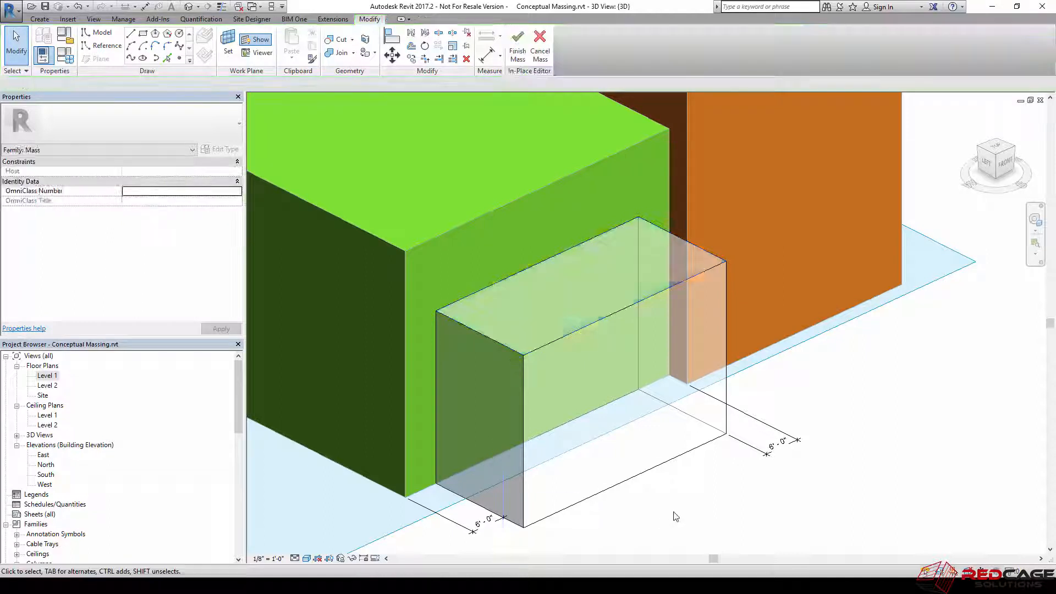
shift+middle_drag(674, 516, 656, 495)
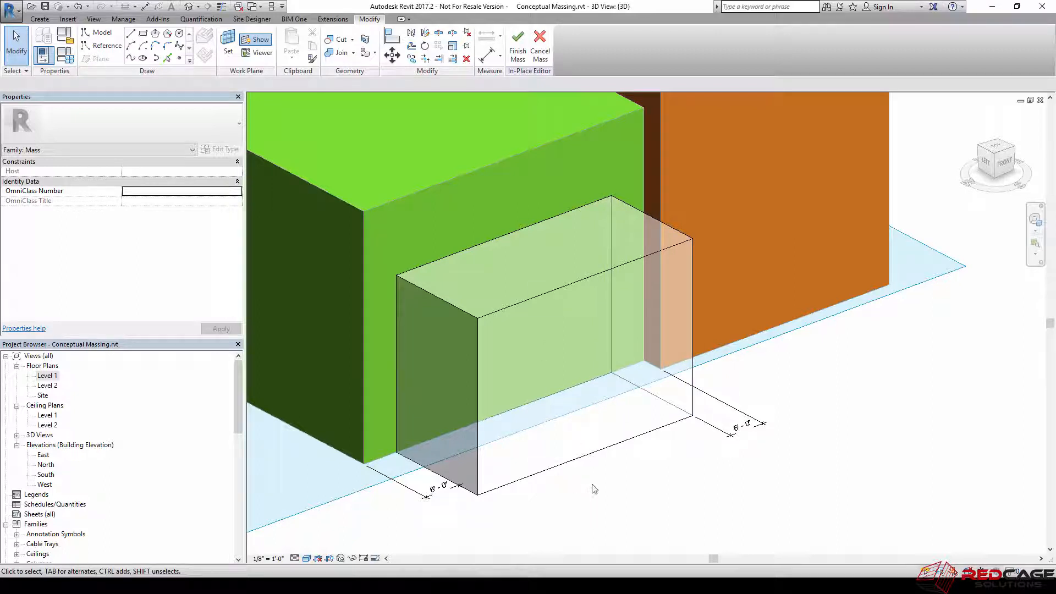
click(39, 20)
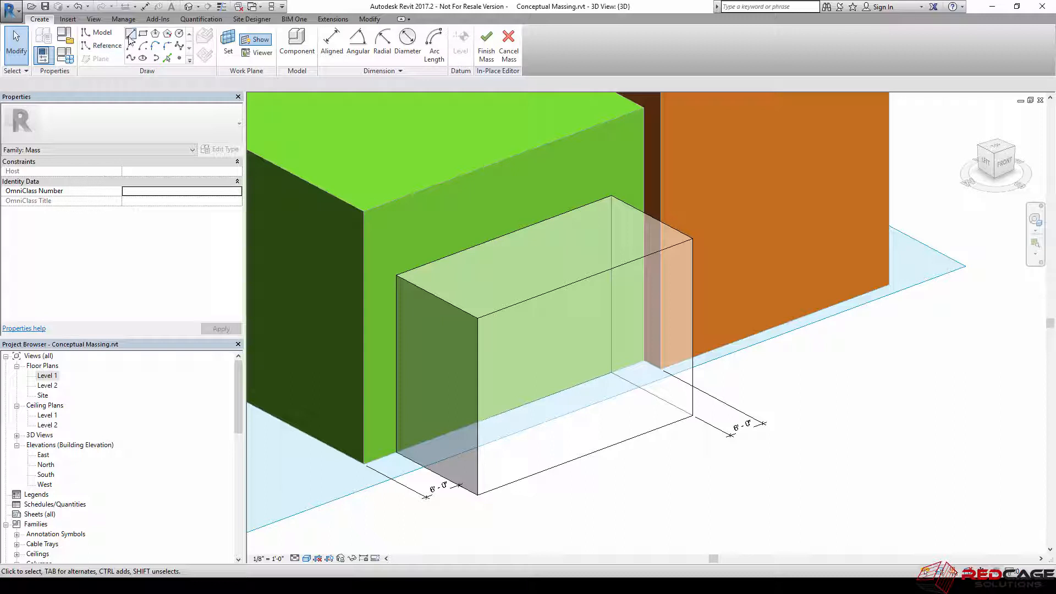
click(99, 32)
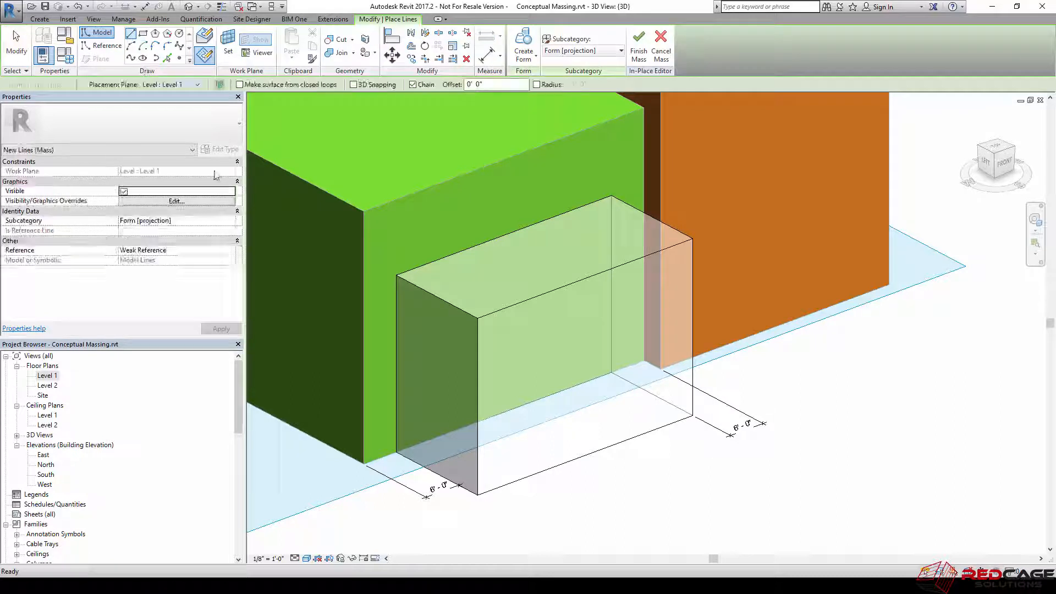
click(561, 463)
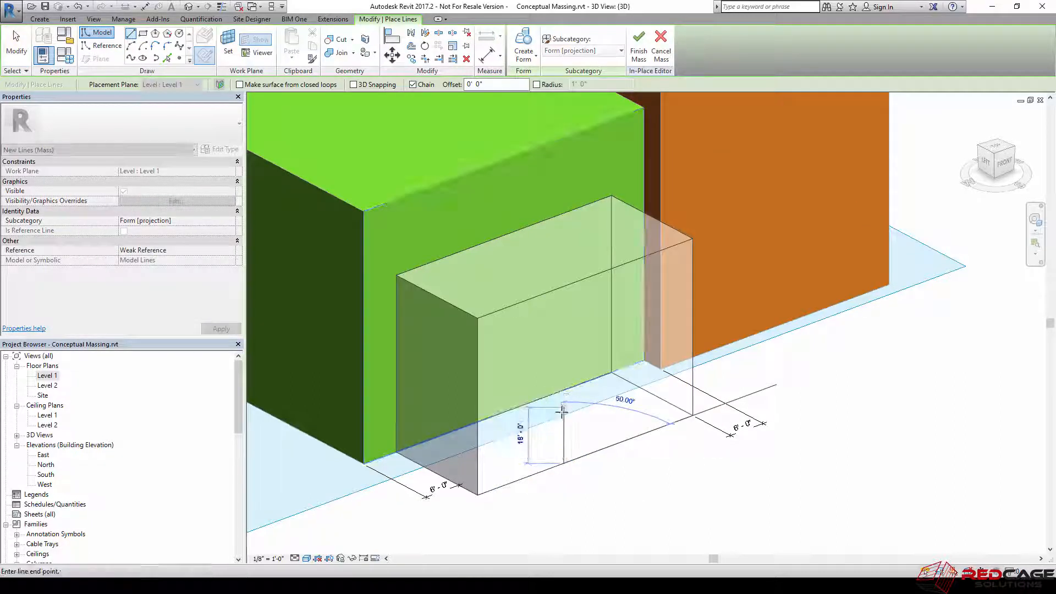
key(Escape)
key(Escape)
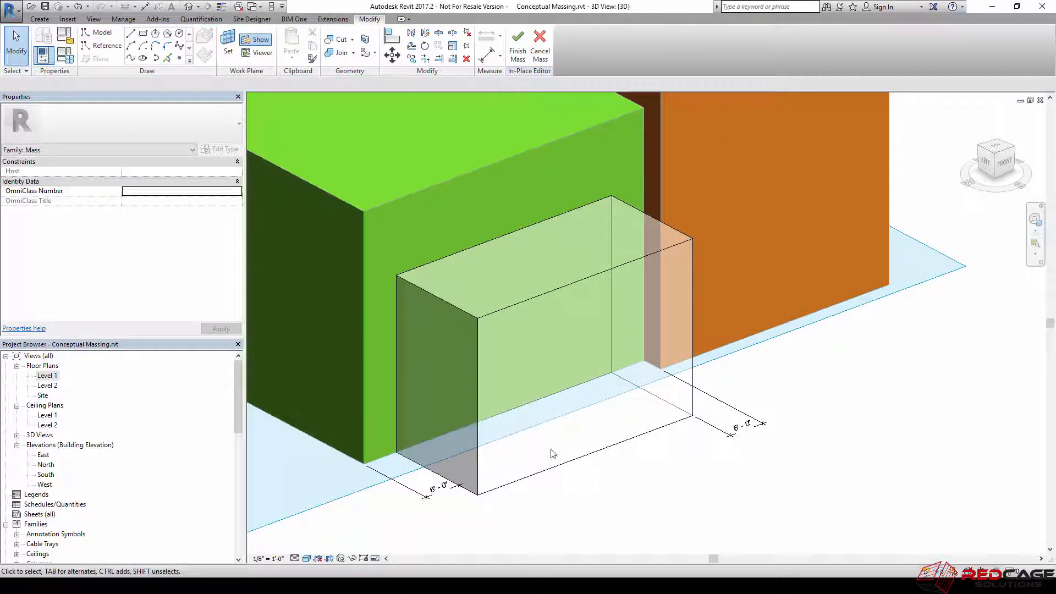
Step: Set the work plane to the entrance form's front face and switch the view to Wireframe display
scroll(817, 345, down, 2)
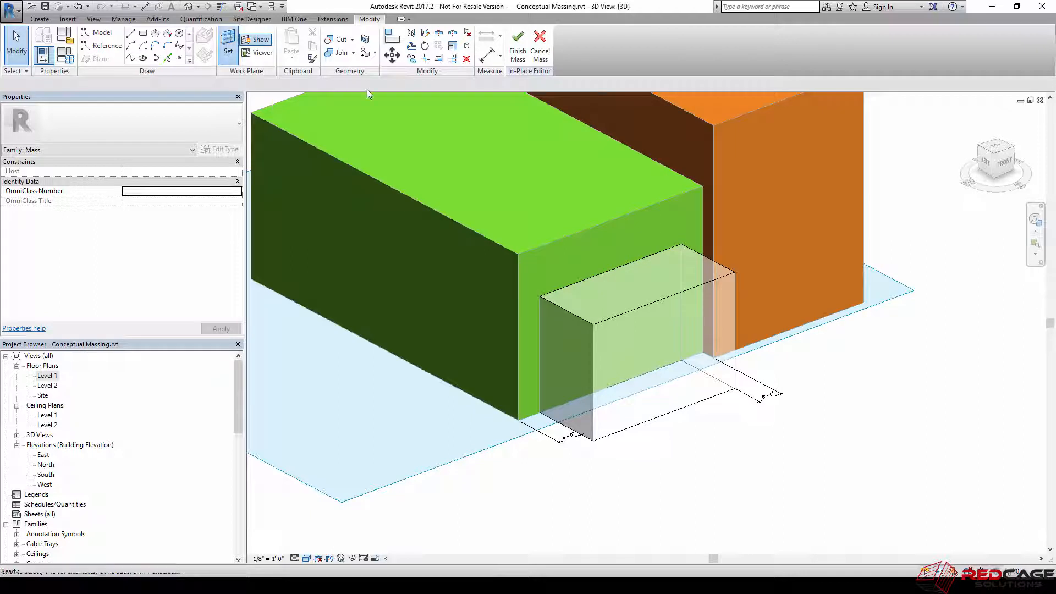
click(638, 309)
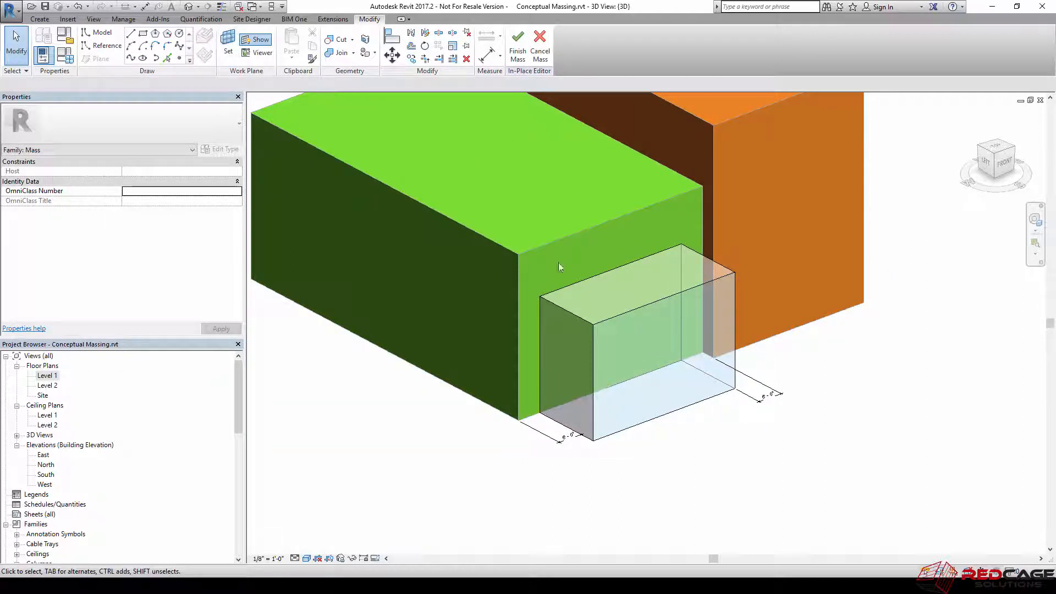
shift+middle_drag(559, 264, 652, 324)
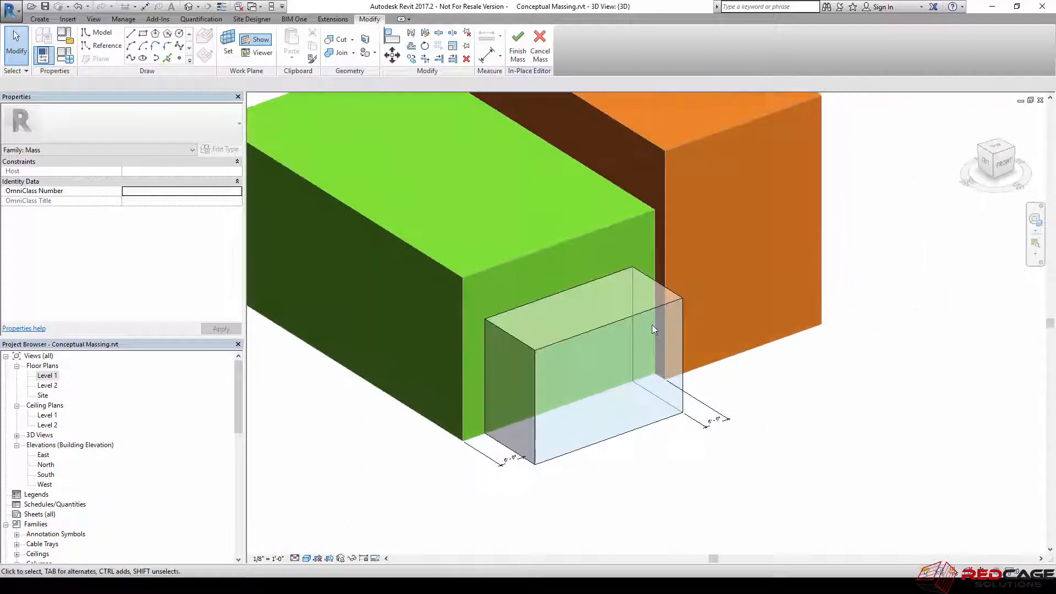
scroll(651, 324, up, 5)
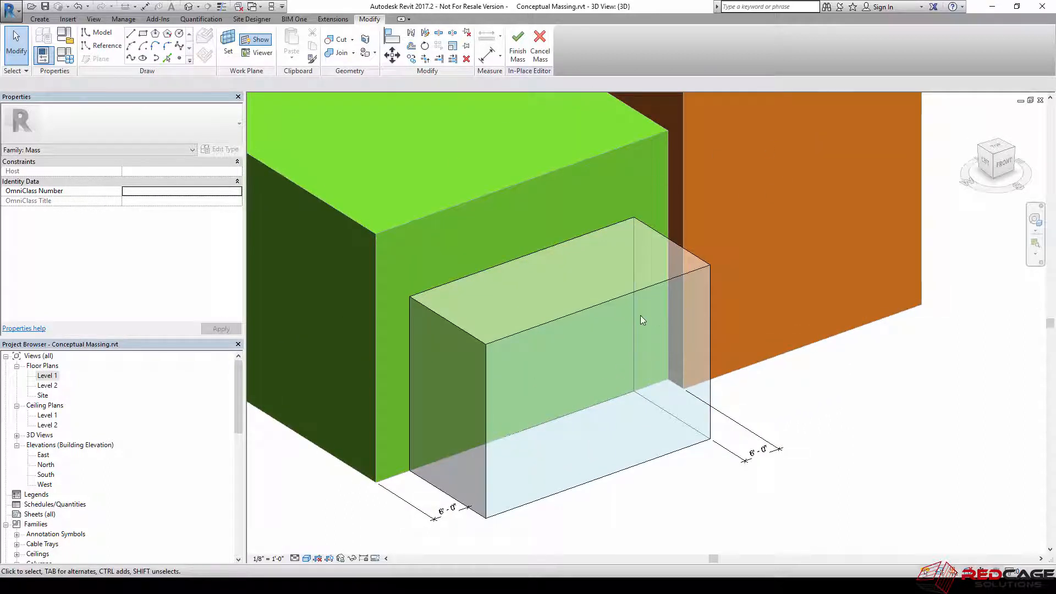
click(307, 558)
click(328, 502)
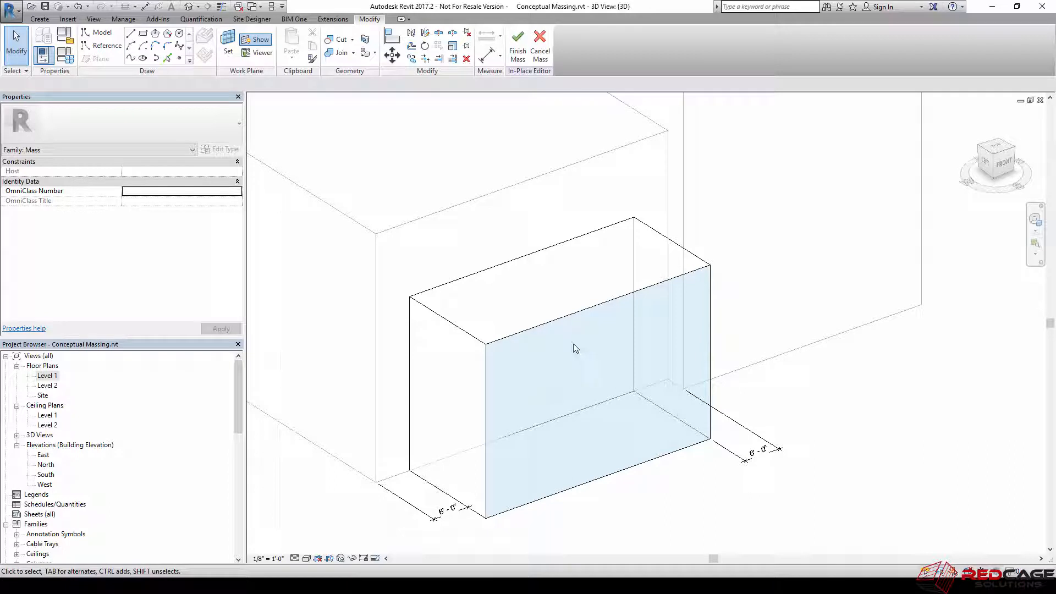
middle_drag(606, 390, 633, 366)
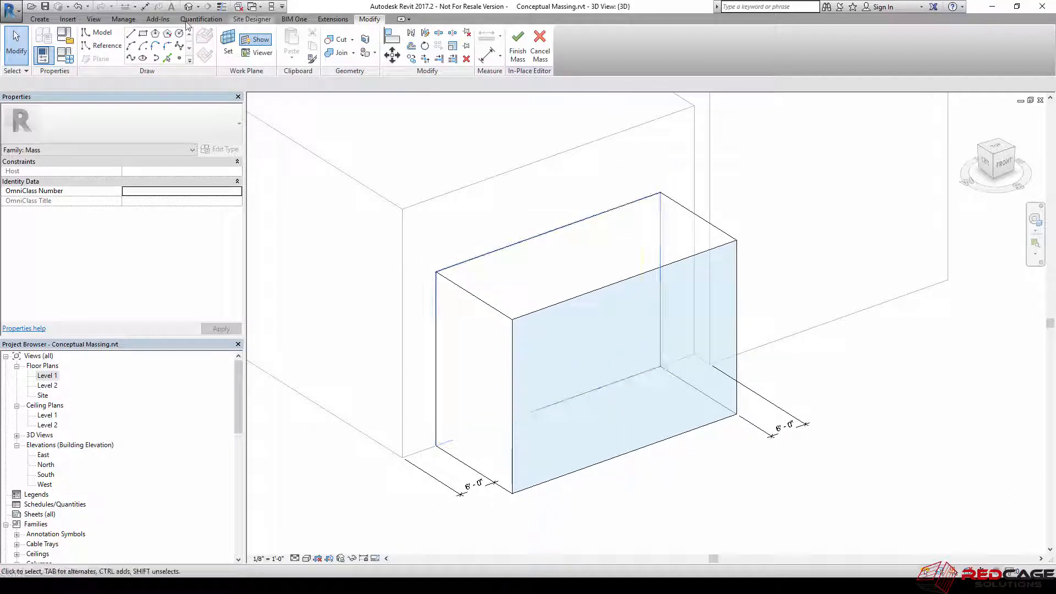
Step: Draw a 10' vertical model line on the front face, up from its bottom edge and left of the edge's midpoint
click(131, 34)
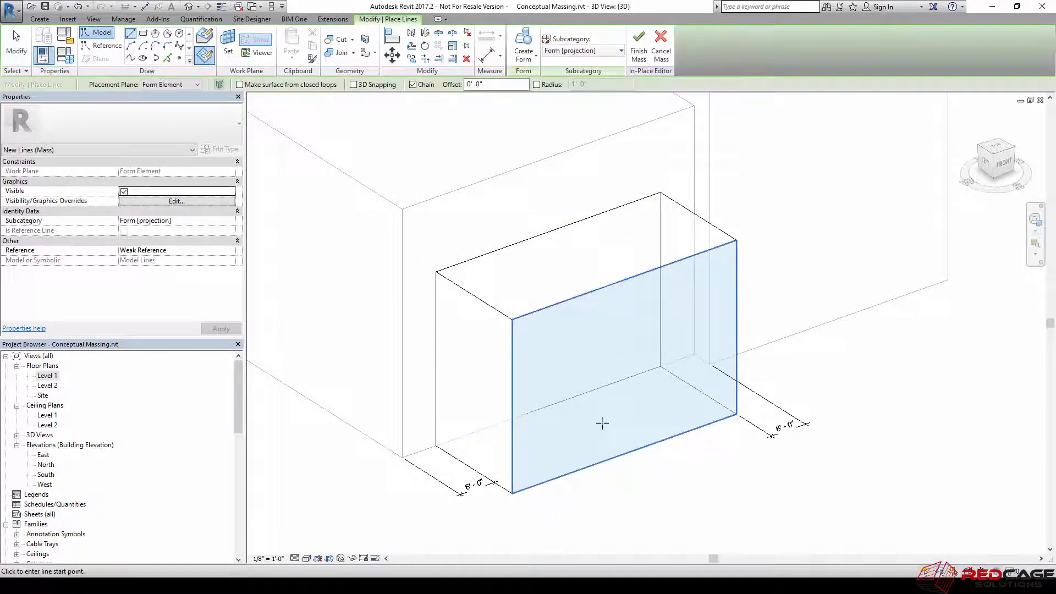
click(595, 463)
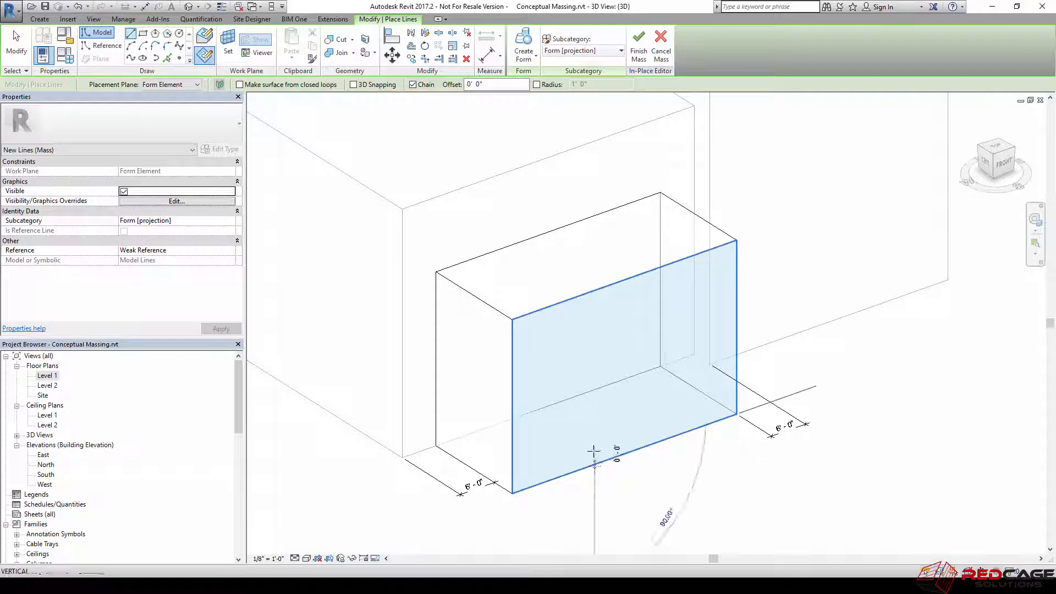
click(594, 403)
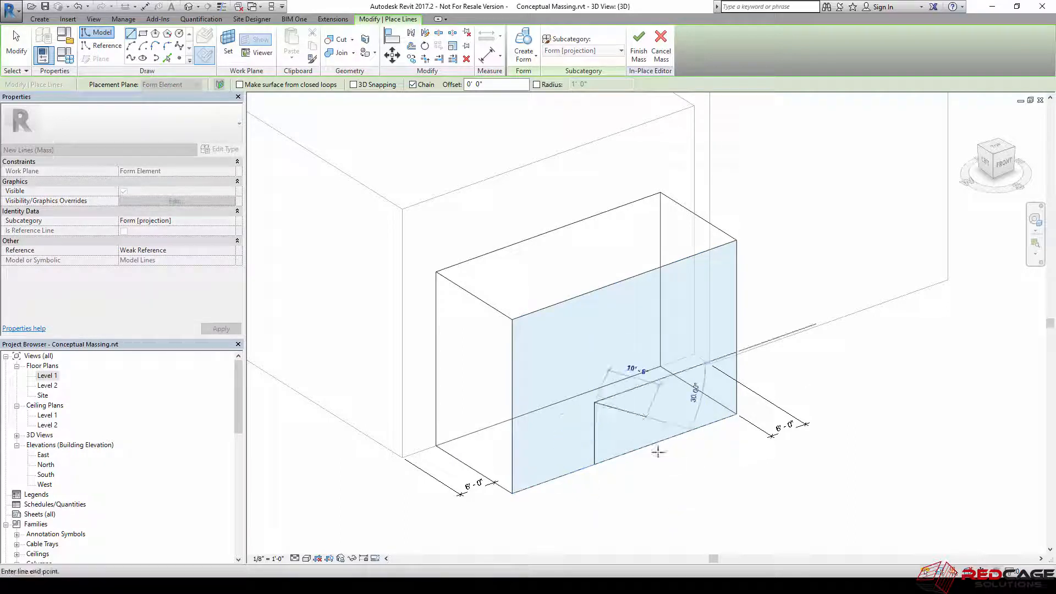
key(Escape)
key(Escape)
Step: Mirror a copy of the vertical line about a vertical axis drawn through the midpoint of the front face's bottom edge
click(594, 444)
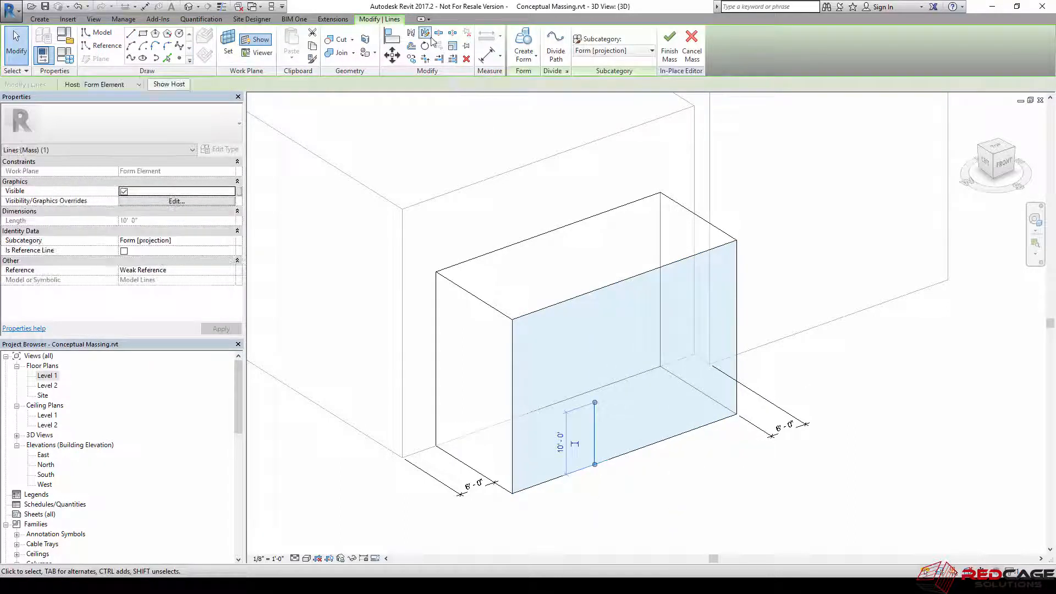
key(d)
key(m)
click(625, 440)
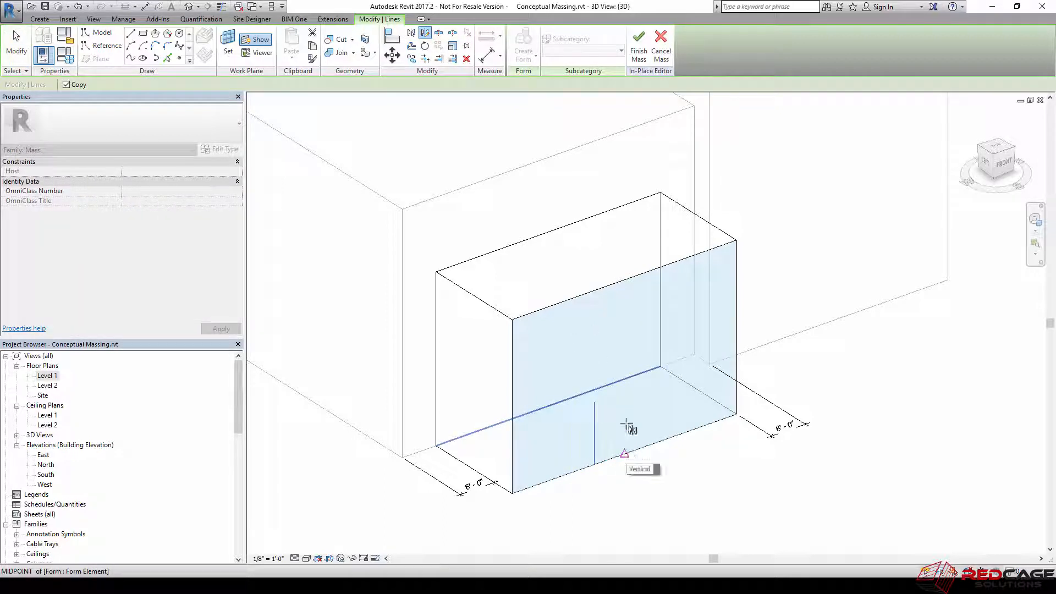
click(624, 280)
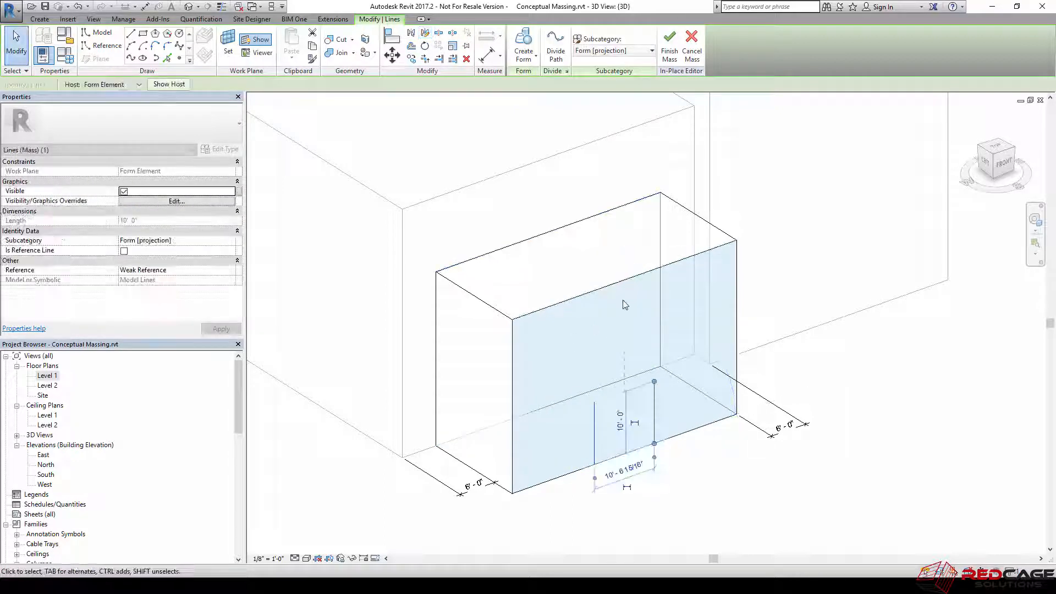
Step: Close the arch profile with a line between the vertical lines' lower ends and a semicircular arc between their upper ends
click(131, 33)
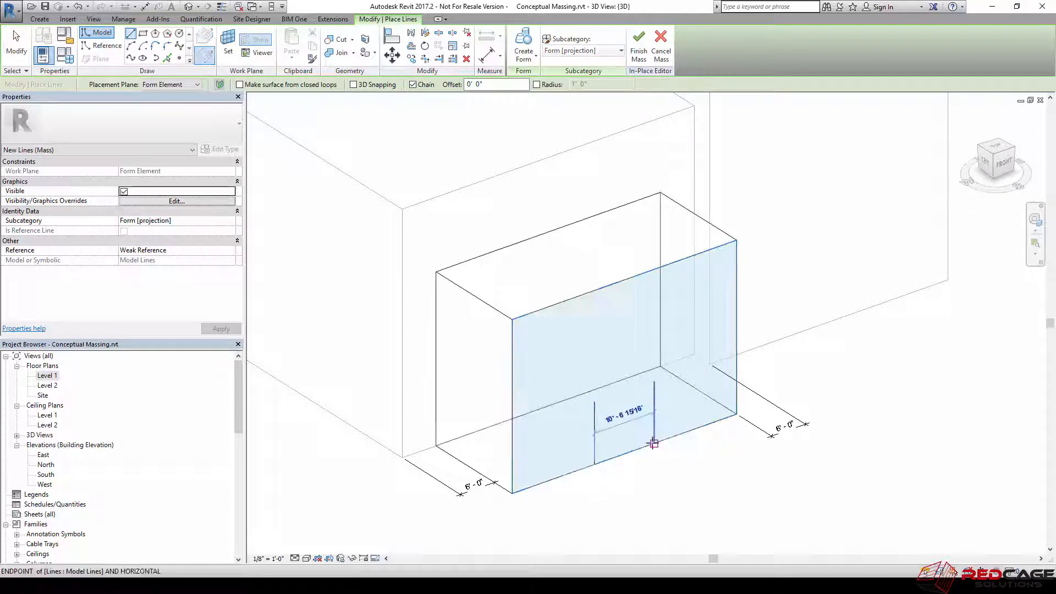
click(131, 46)
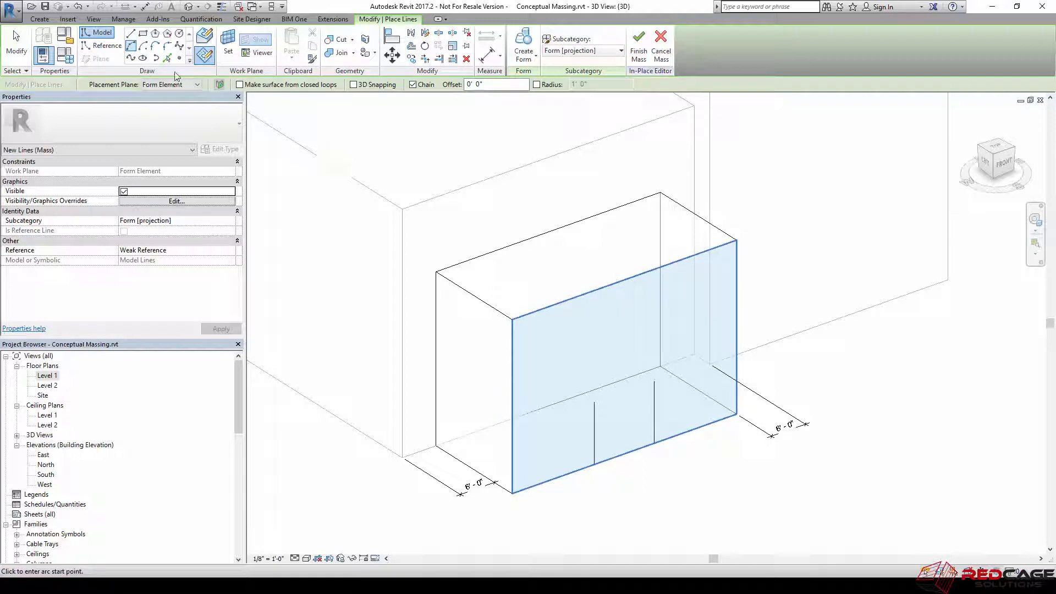
click(594, 403)
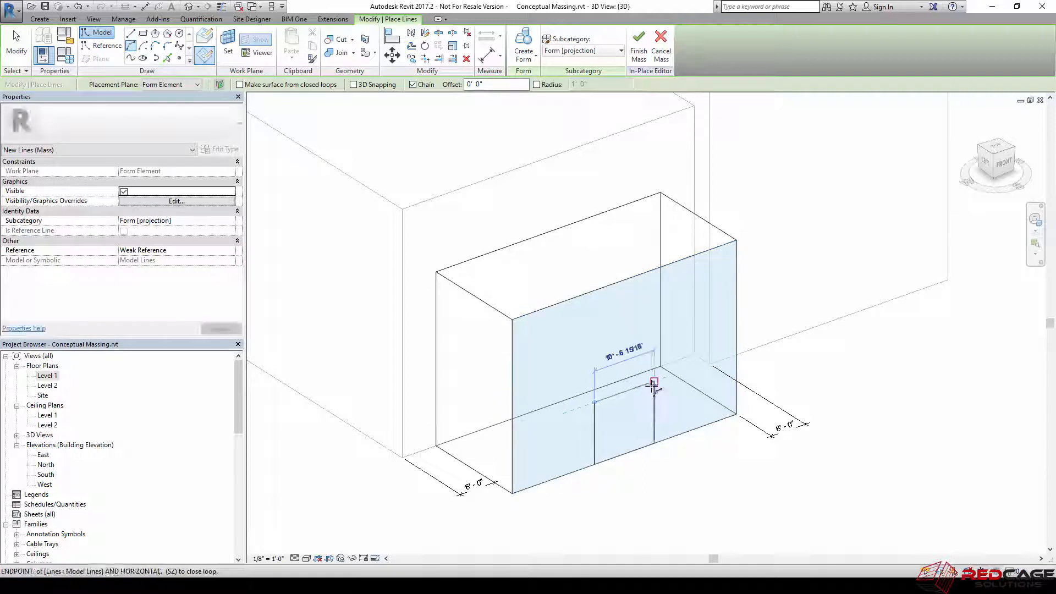
click(654, 381)
click(624, 361)
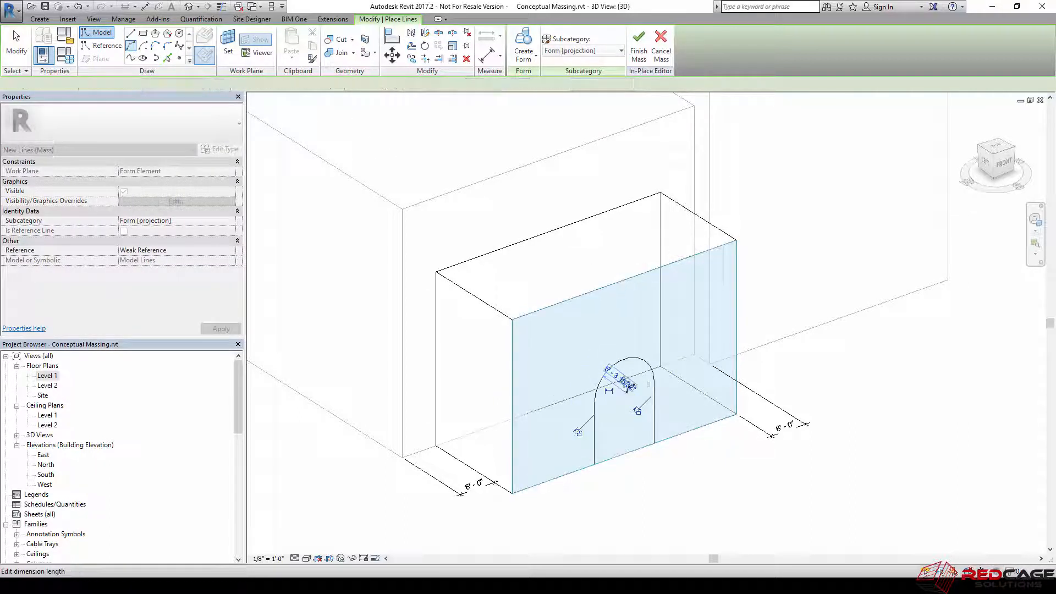
scroll(621, 355, up, 3)
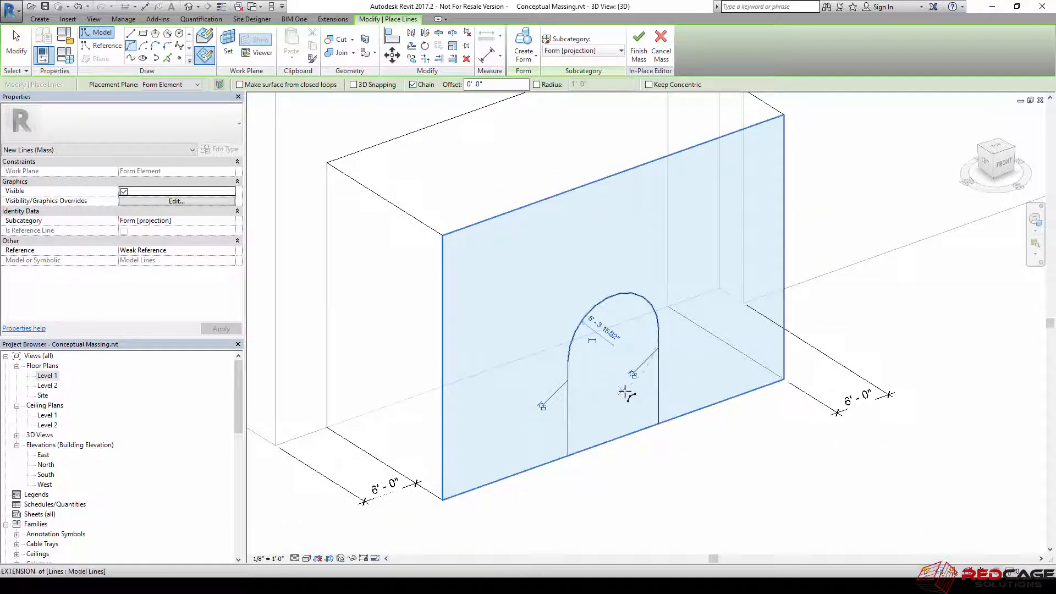
key(Escape)
key(Escape)
Step: Try to create a void form directly from the arch profile's complete chain of four lines
click(640, 408)
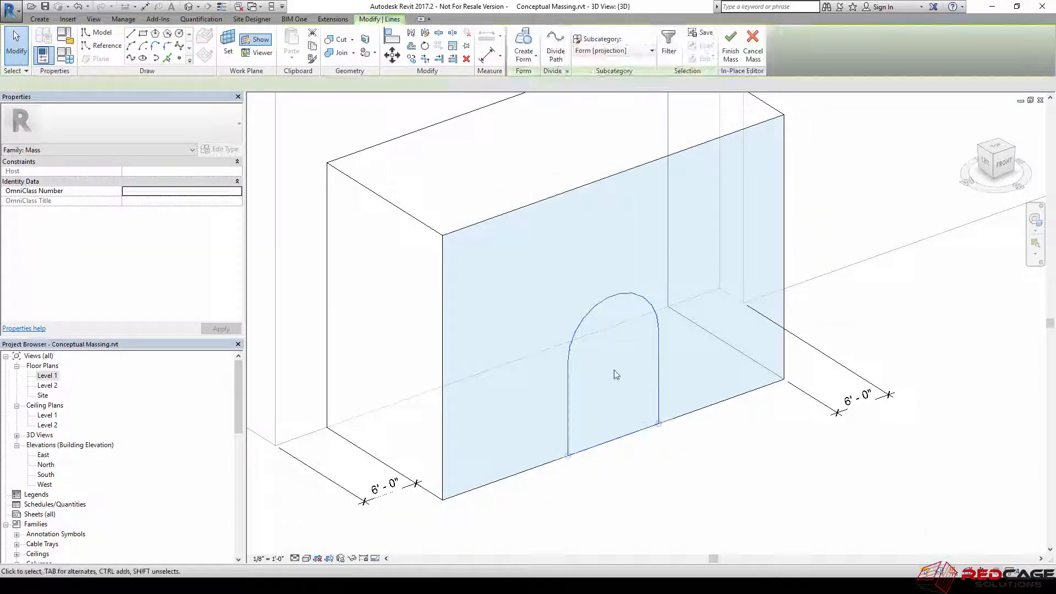
scroll(614, 386, down, 2)
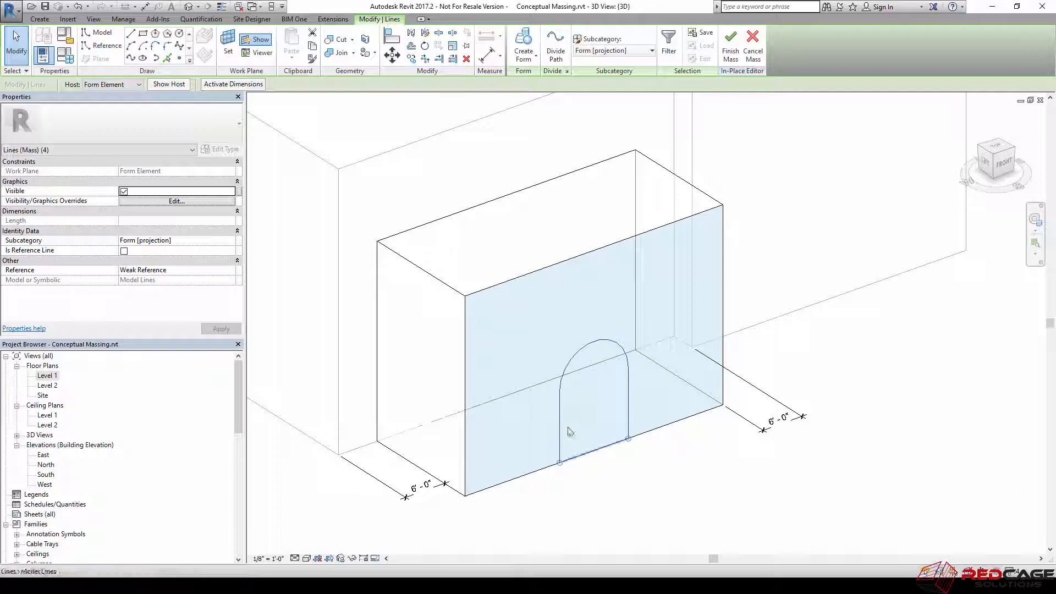
click(523, 54)
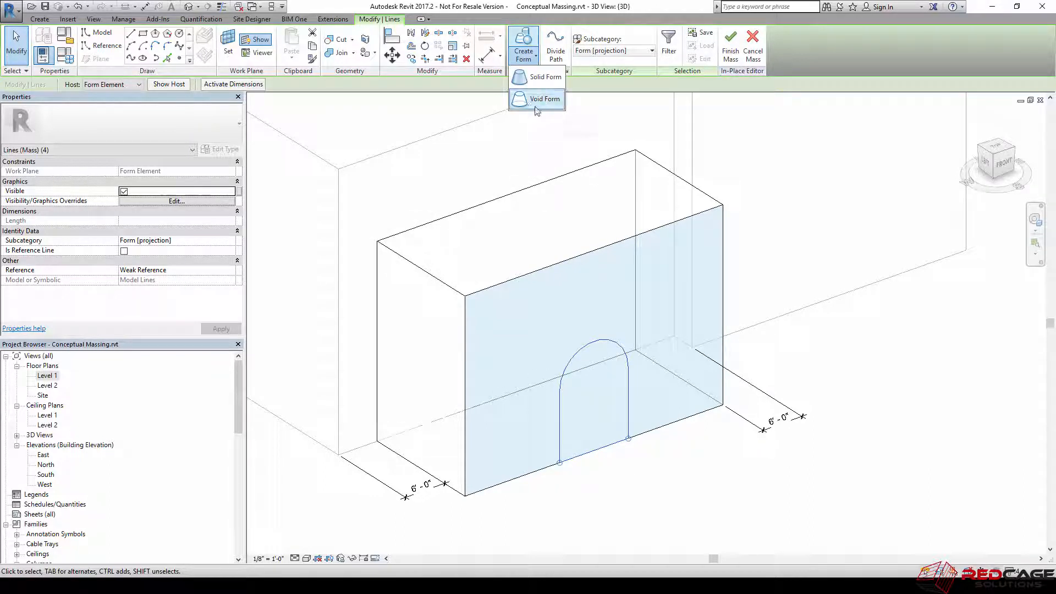
click(545, 99)
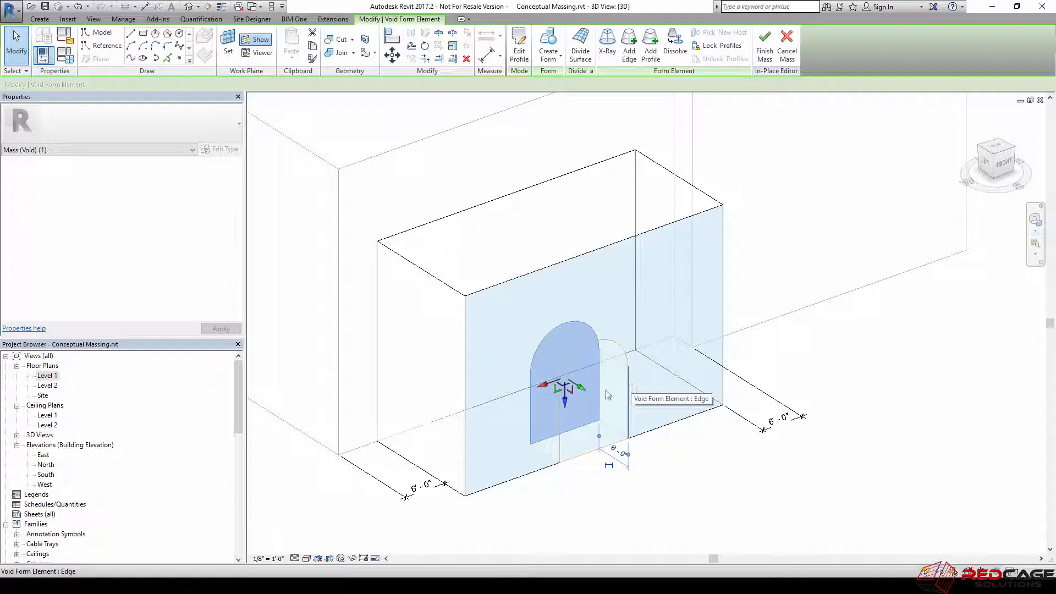
click(613, 491)
middle_drag(637, 485, 657, 472)
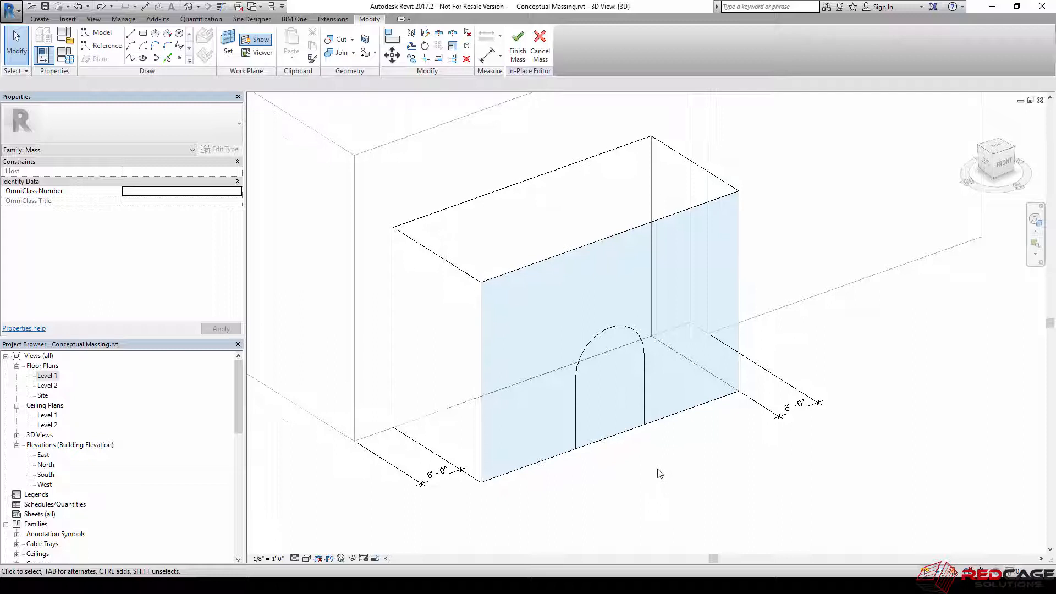
Step: Create a solid form from the arch profile and extend it back 18' through the entrance form to its rear face
click(649, 376)
click(531, 62)
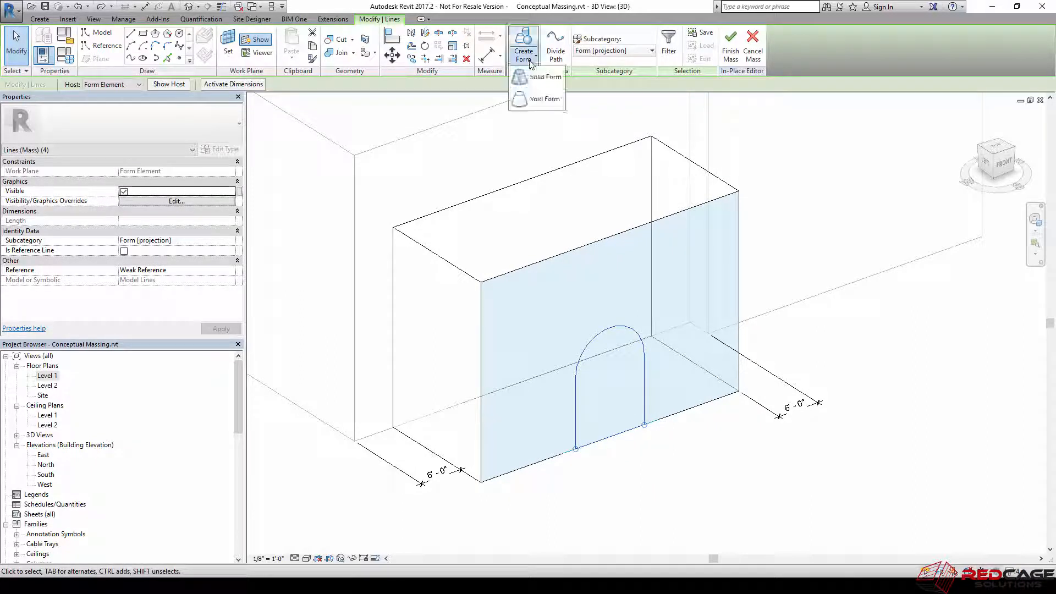
click(541, 77)
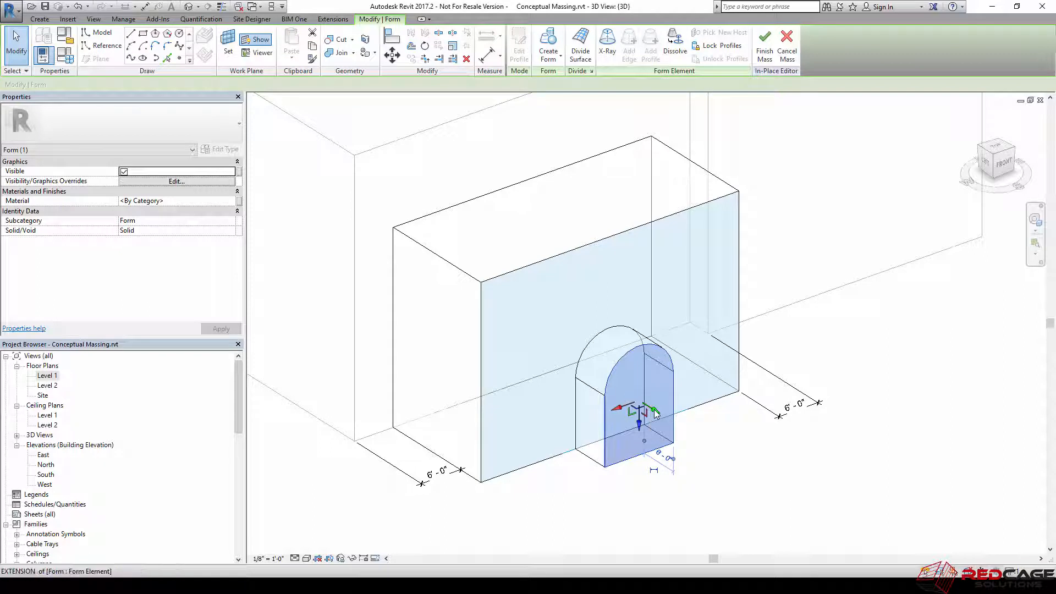
drag(654, 413, 536, 337)
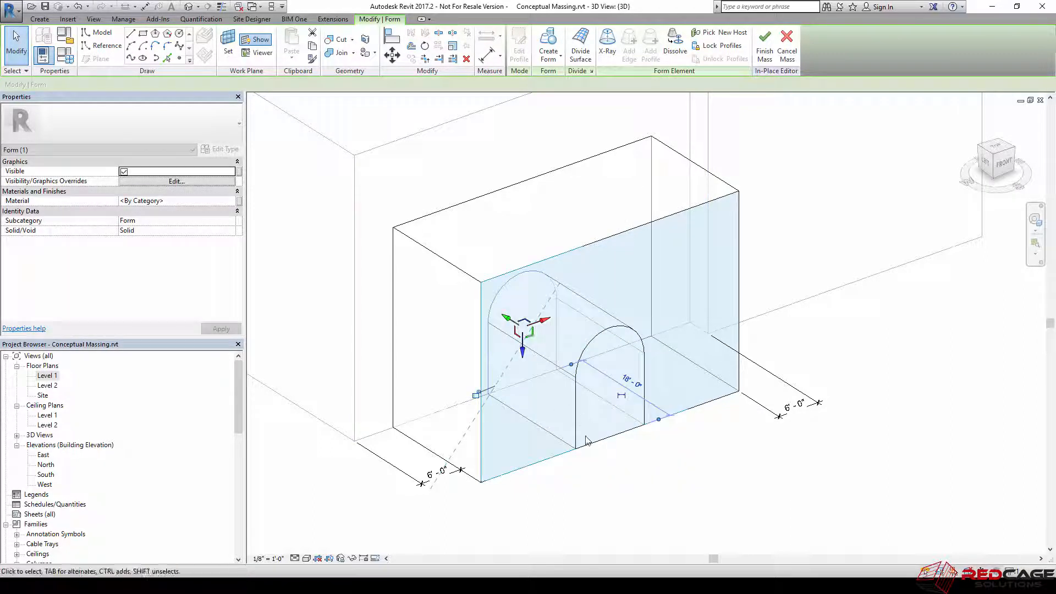
click(627, 444)
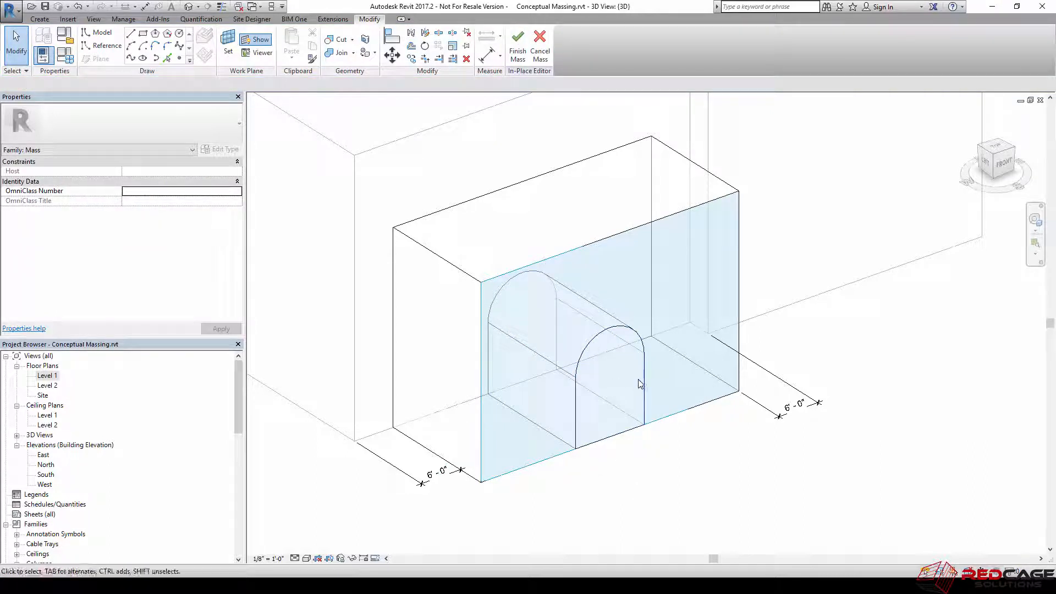
Step: Change the arch-shaped form from solid to void so that it cuts an opening through the entrance form
click(615, 387)
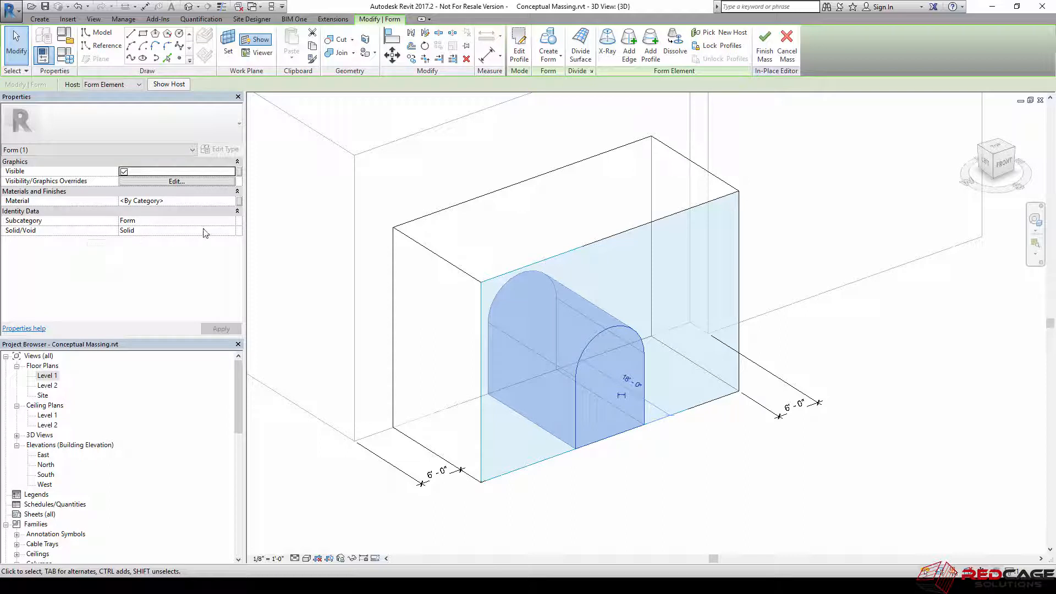
click(231, 235)
click(165, 251)
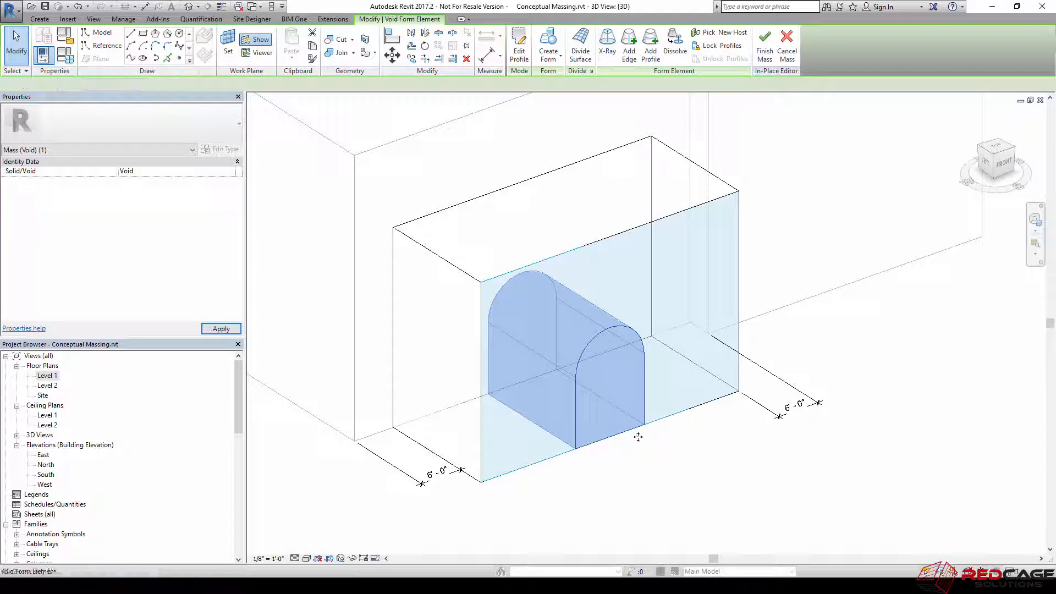
click(642, 474)
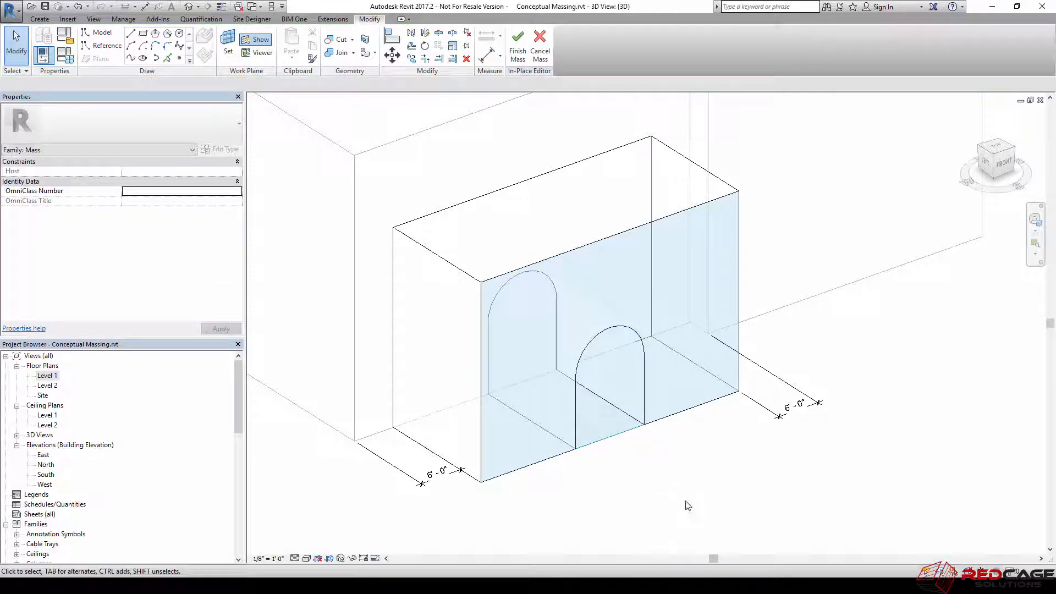
shift+middle_drag(699, 513, 863, 560)
scroll(864, 560, down, 3)
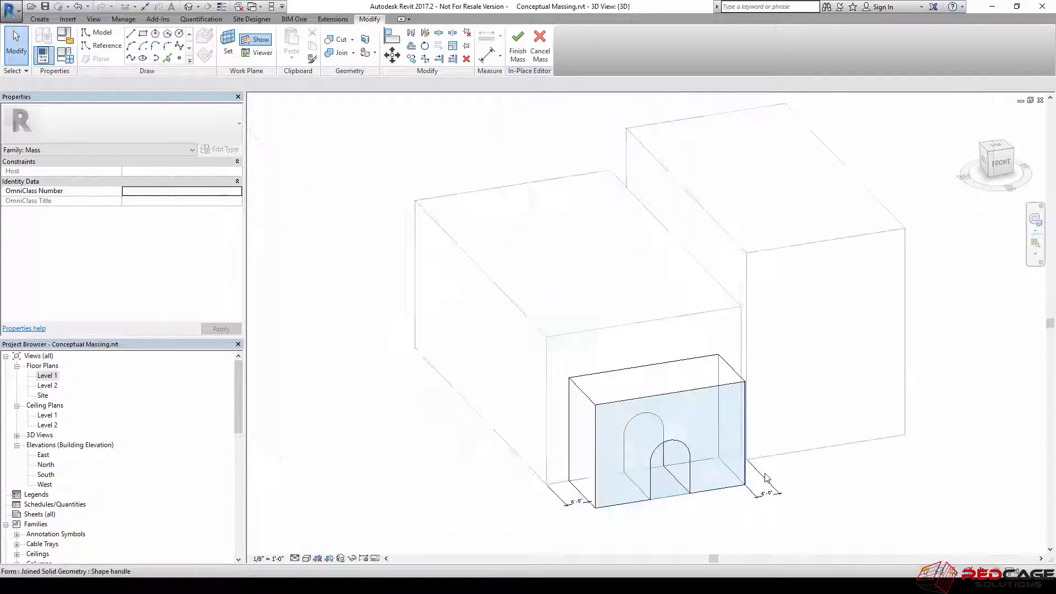
Step: Inspect the arched opening cut through the entrance form from the front and from both sides
shift+middle_drag(767, 477, 499, 394)
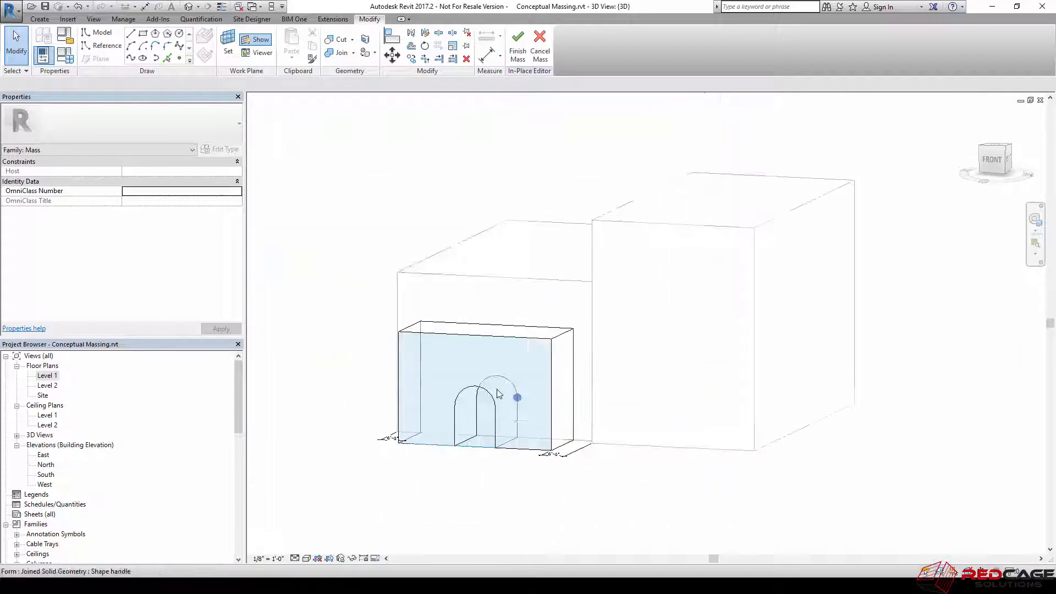
scroll(498, 394, up, 5)
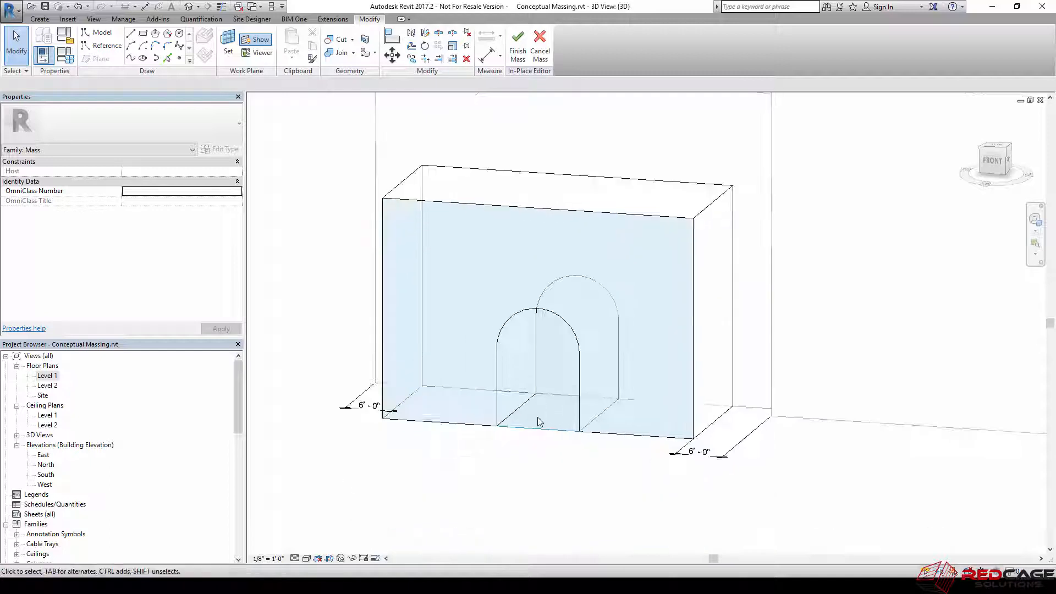
scroll(537, 419, down, 3)
shift+middle_drag(487, 430, 440, 439)
middle_drag(440, 439, 518, 468)
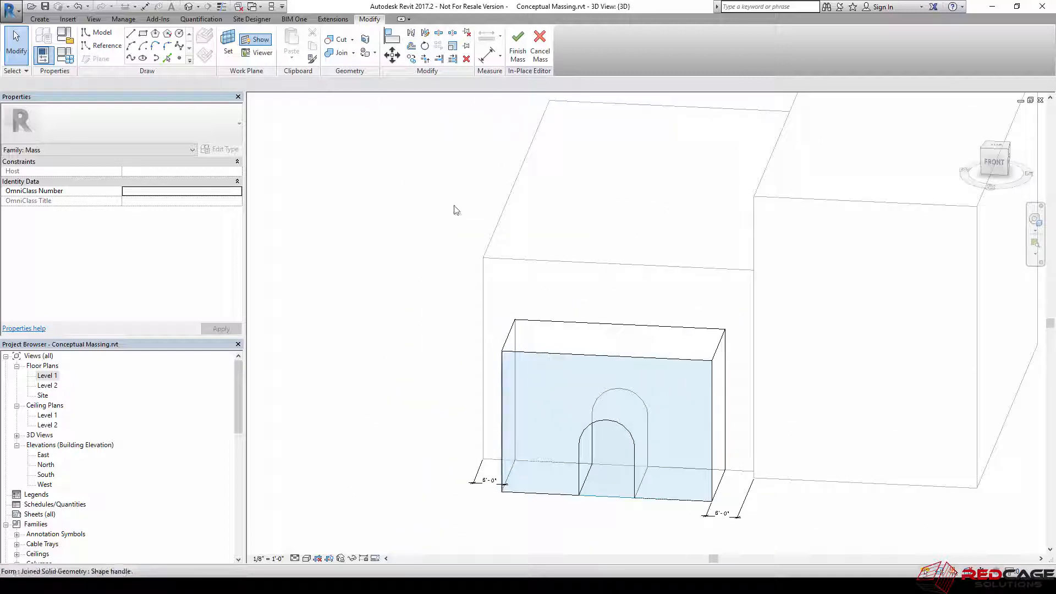
middle_drag(450, 187, 358, 183)
scroll(398, 181, down, 4)
shift+middle_drag(440, 283, 425, 326)
scroll(536, 312, down, 1)
scroll(583, 363, up, 6)
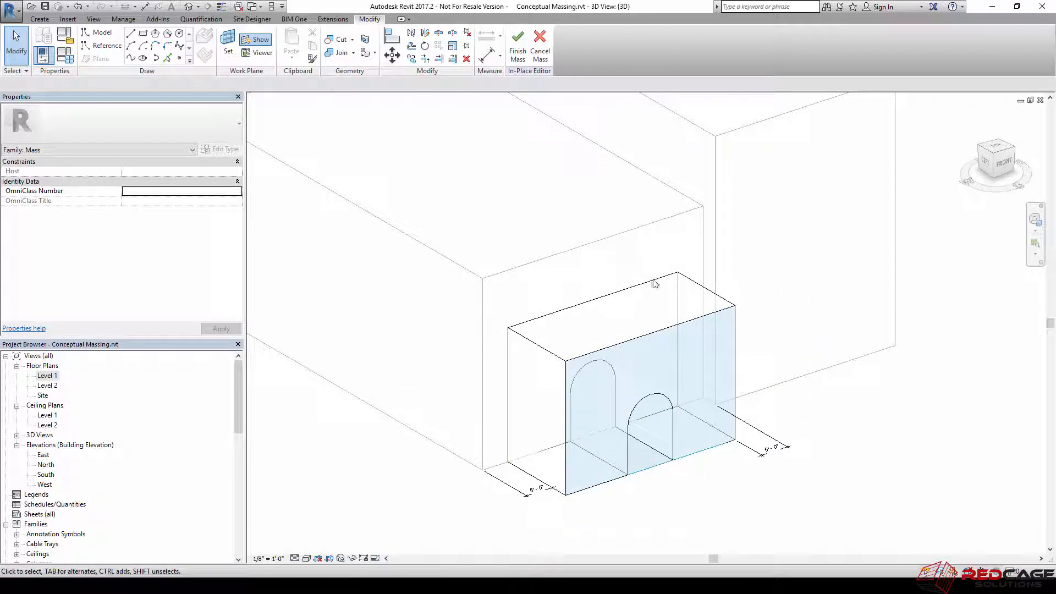
Step: Assign the Schematic - Warehouse material to the arched entrance form
click(664, 333)
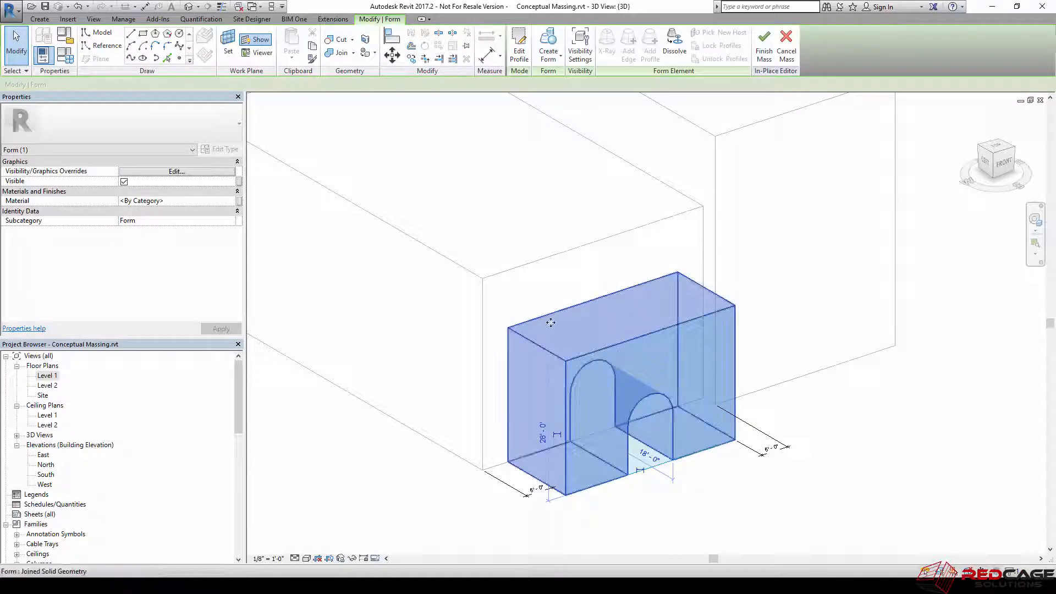
click(230, 203)
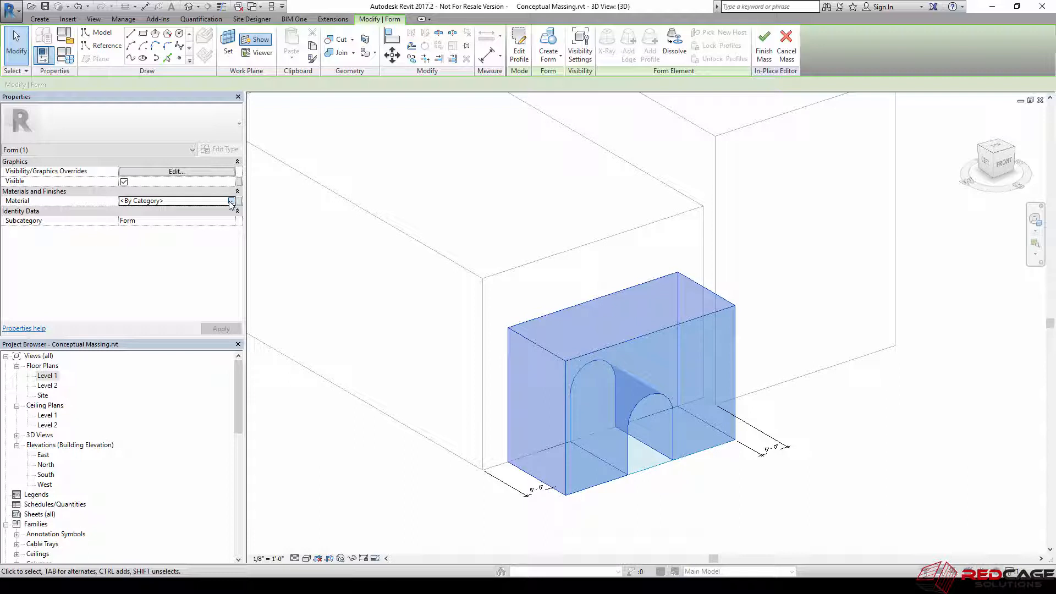
click(231, 201)
click(159, 204)
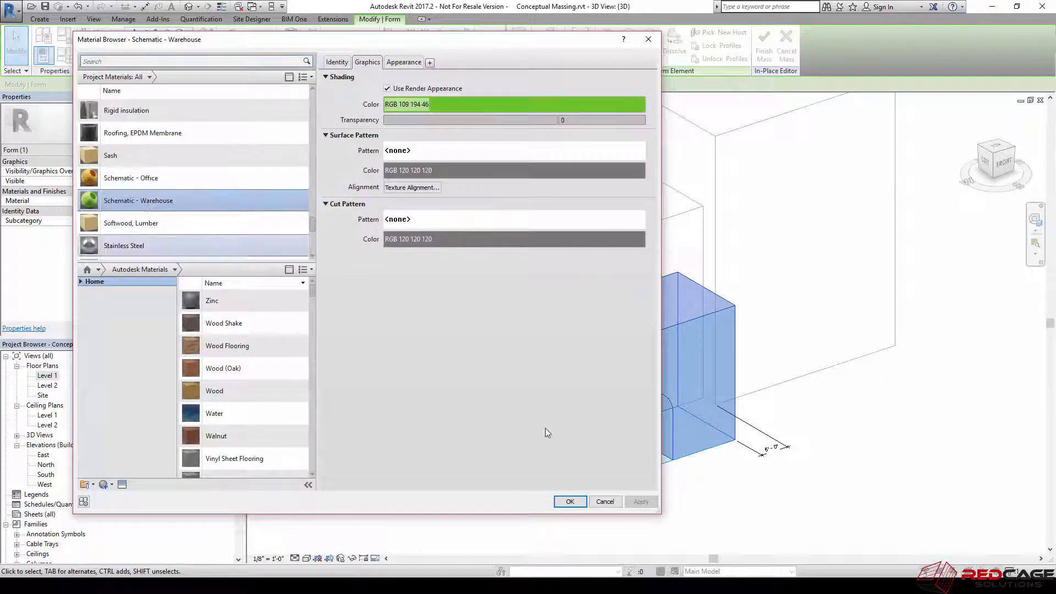
click(569, 502)
click(436, 517)
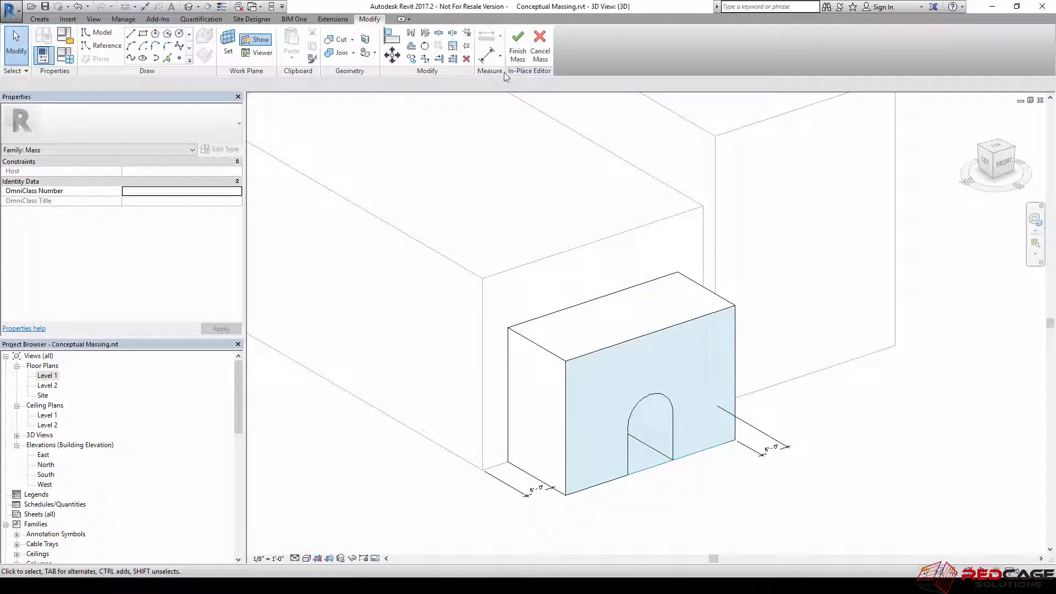
Step: Finish the in-place entrance mass and view it together with the two building masses
click(518, 47)
scroll(526, 459, down, 4)
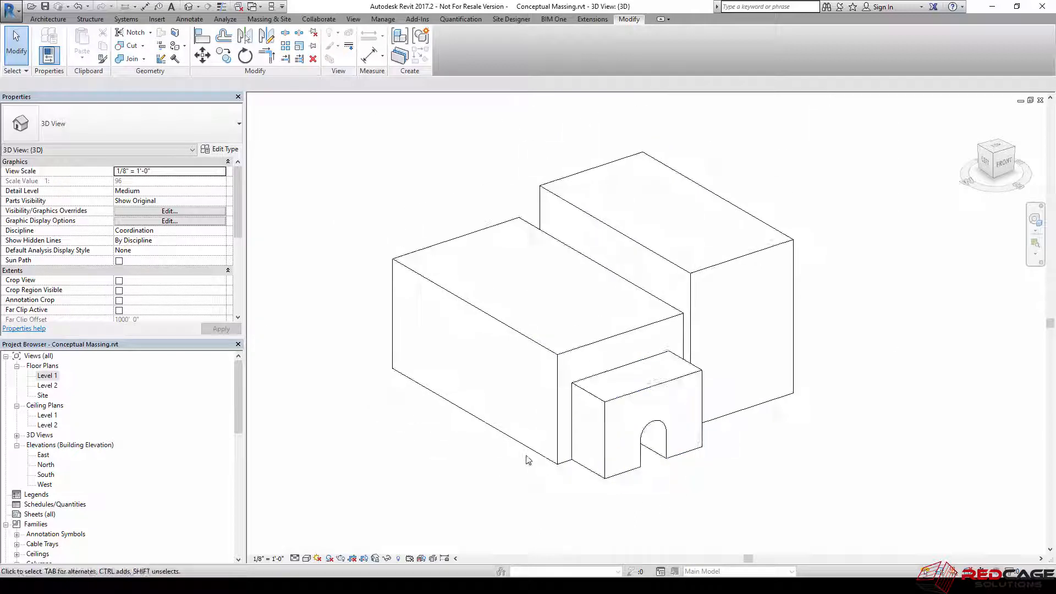
shift+middle_drag(526, 460, 550, 467)
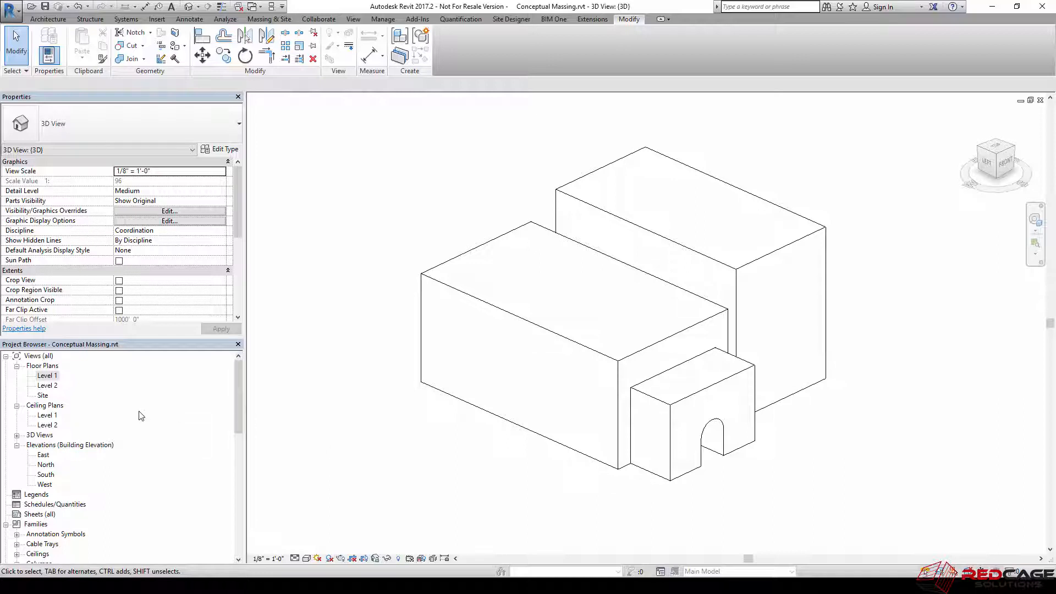
Step: In the East elevation, copy Level 2 upward three times at 10' spacing using the Multiple option
double_click(46, 375)
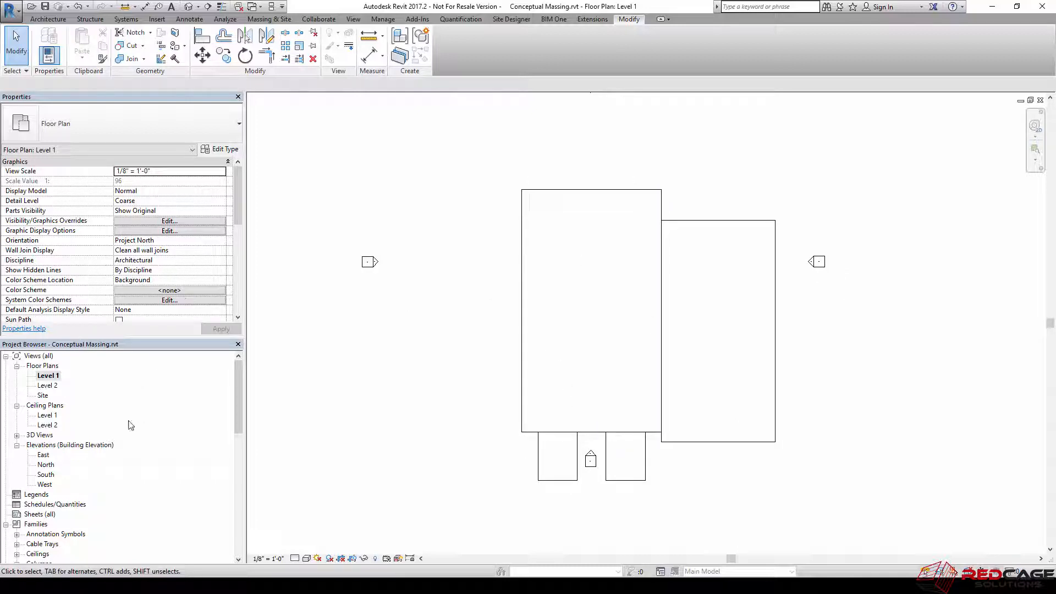
double_click(43, 455)
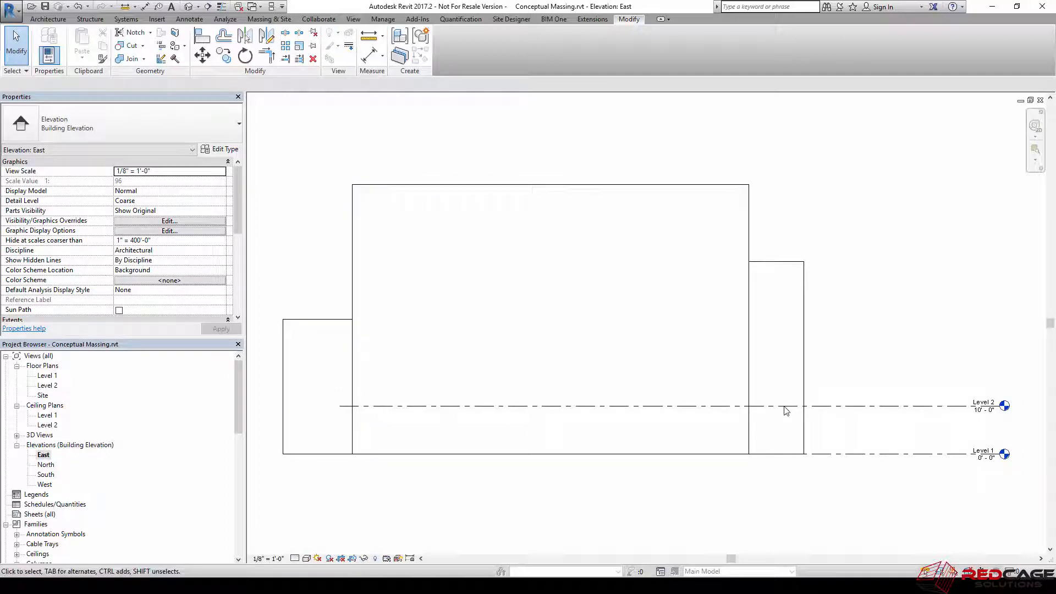
click(841, 408)
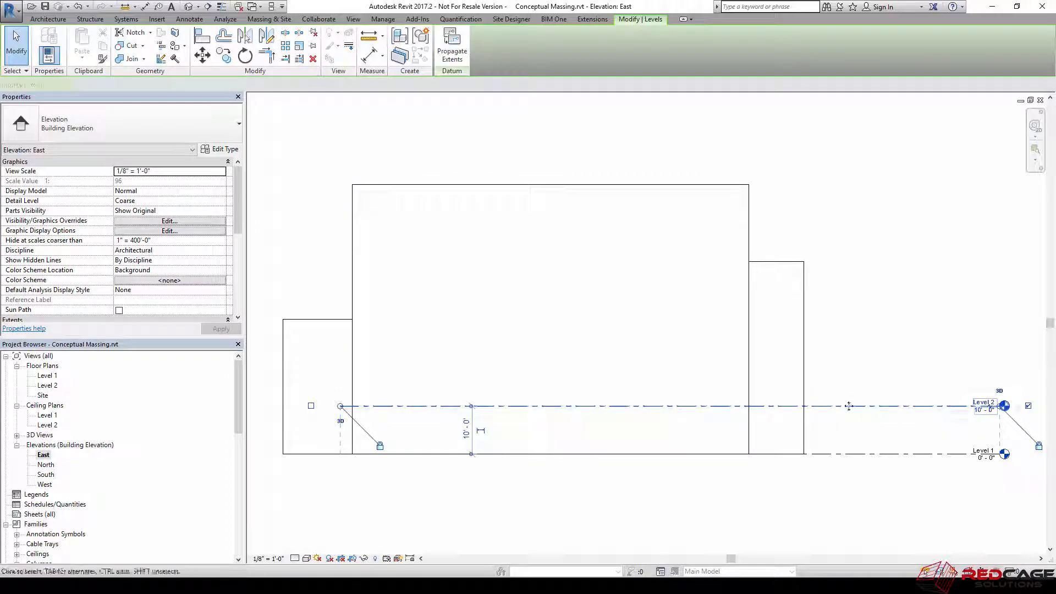
click(224, 55)
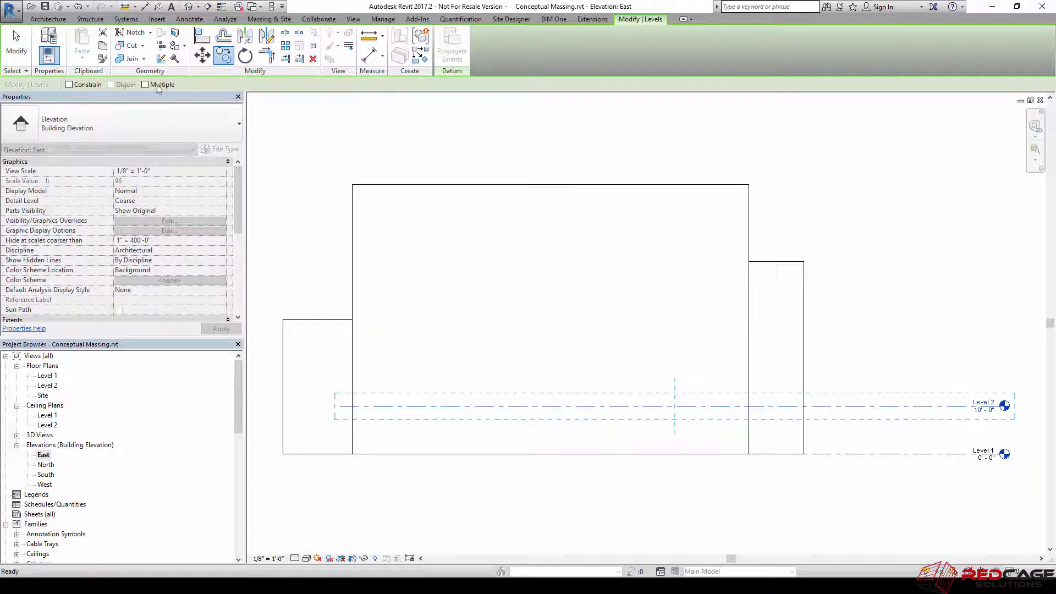
click(892, 406)
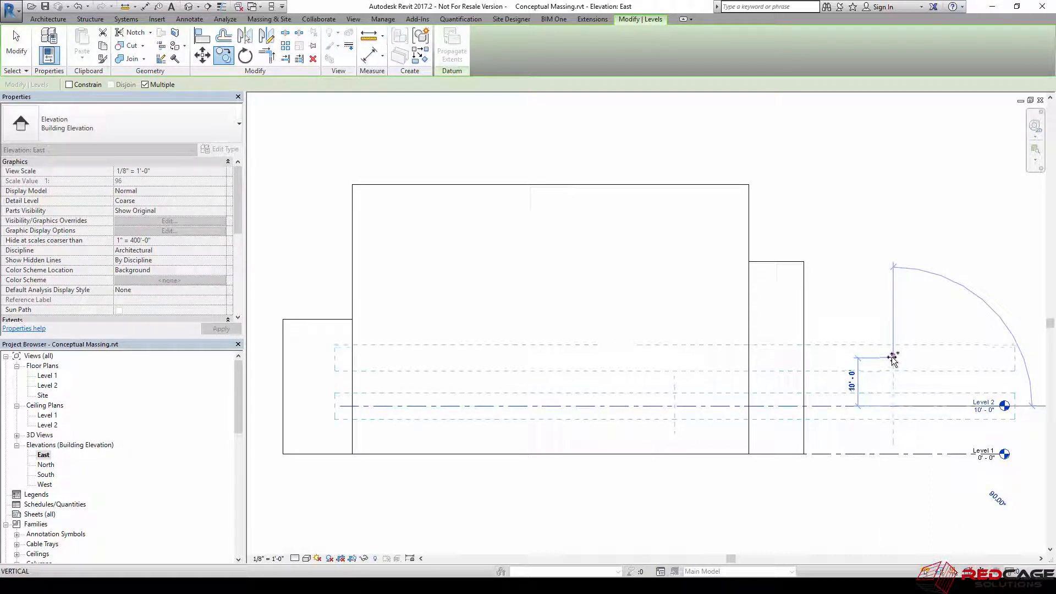
click(892, 358)
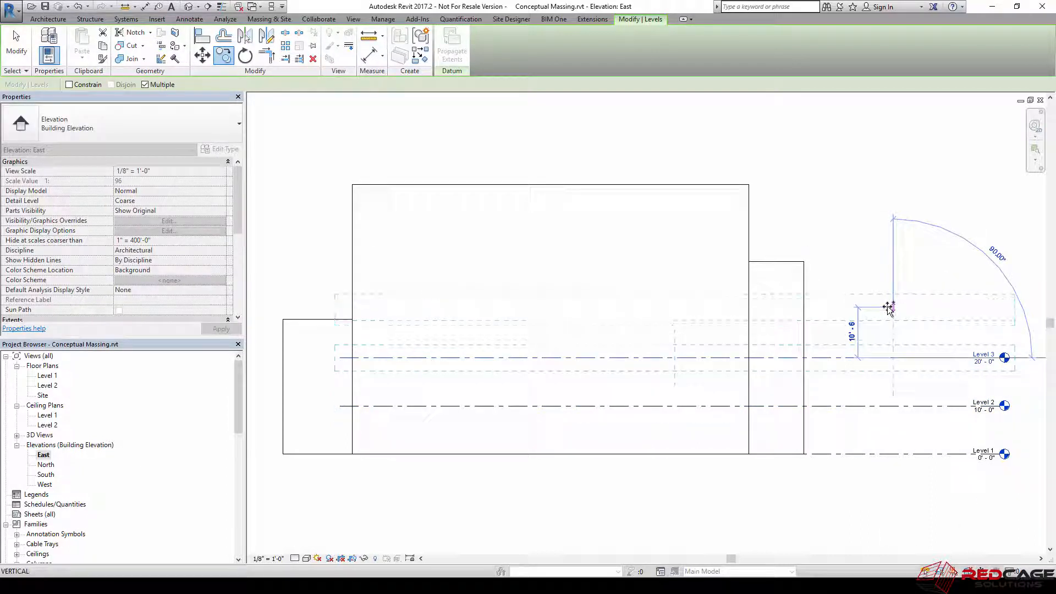
click(892, 309)
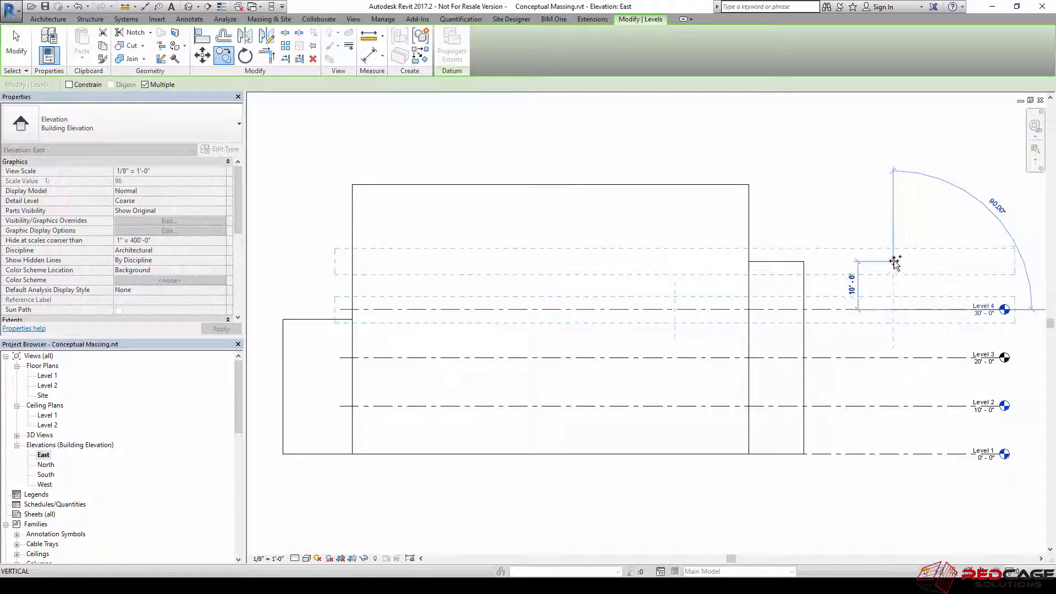
click(892, 261)
Step: Place one more level copy 15' 6" above the 40' level and end the copying
text(15)
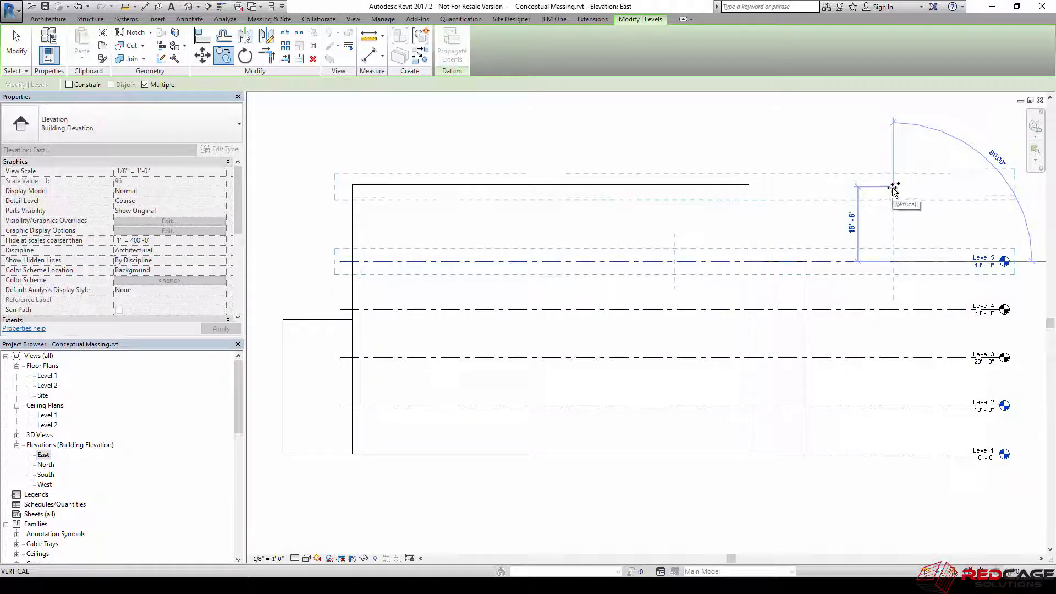
key(Return)
key(Escape)
key(Escape)
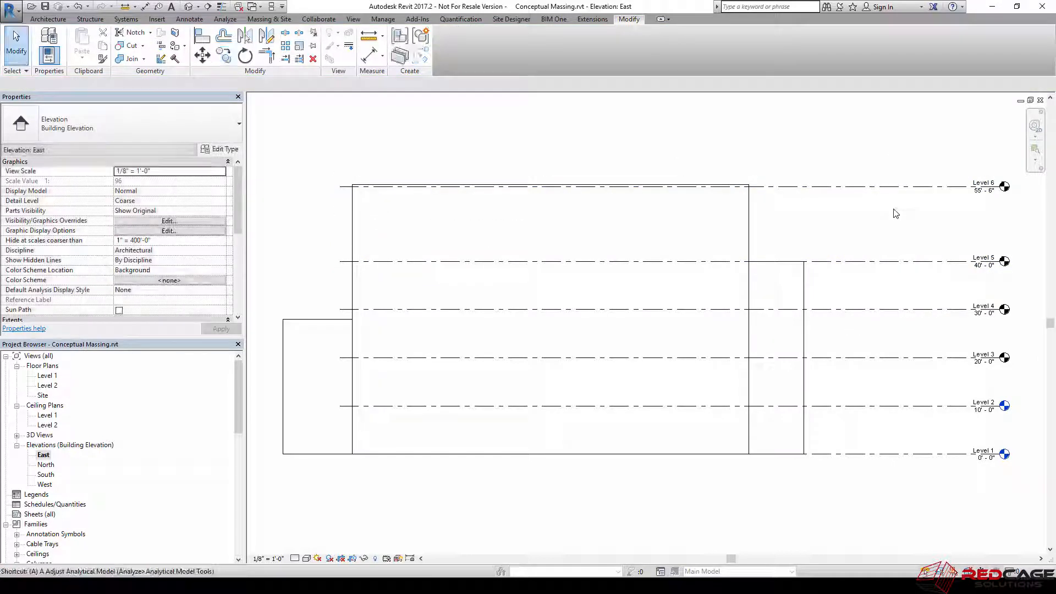
Step: Align the topmost level with the top edge of the tall mass
click(593, 338)
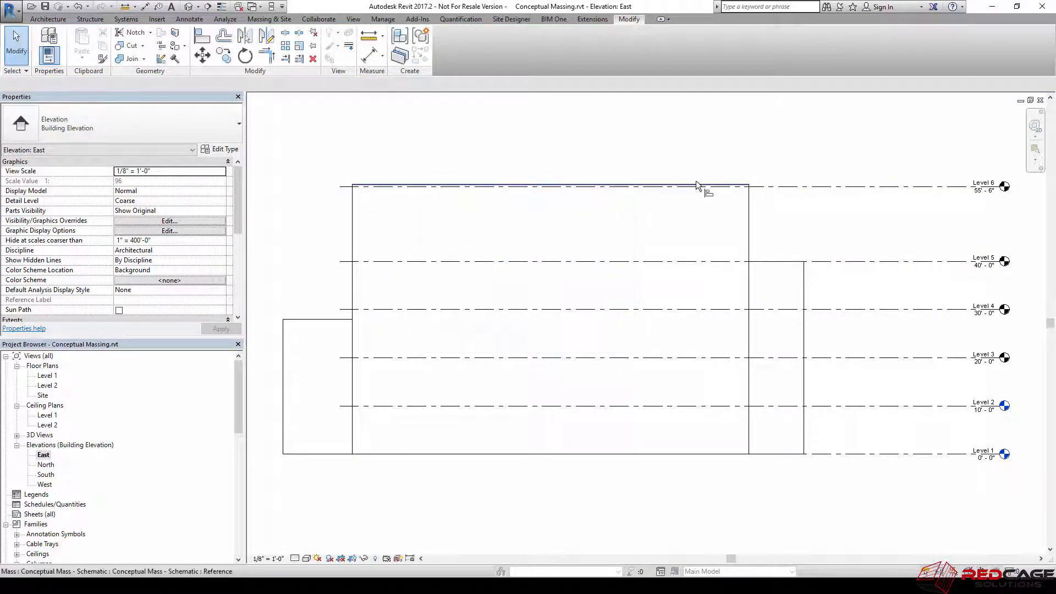
key(a)
key(l)
click(723, 184)
click(763, 187)
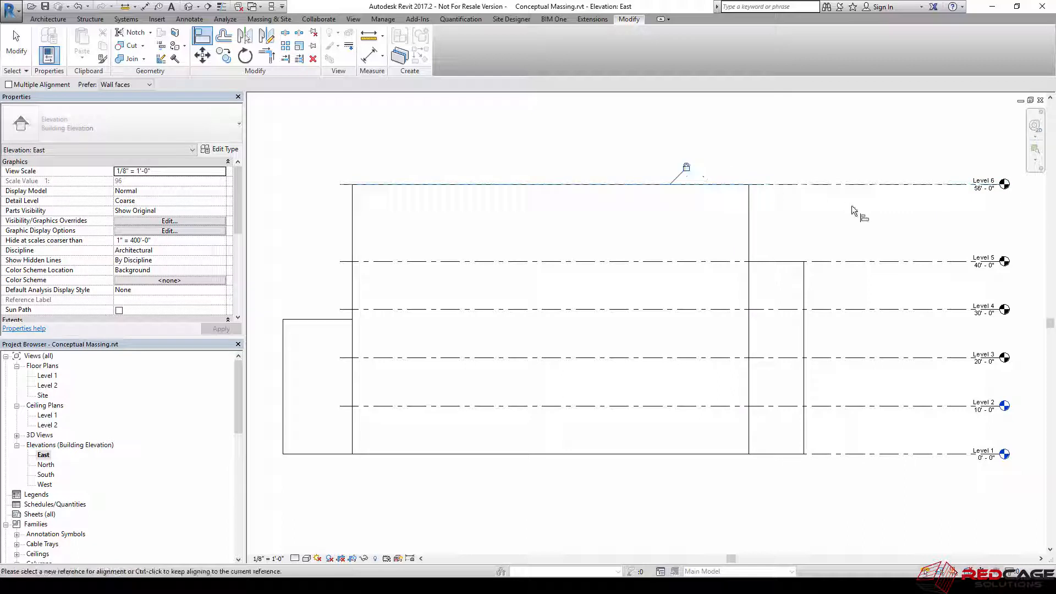
scroll(851, 220, up, 2)
key(Escape)
key(Escape)
scroll(876, 308, down, 3)
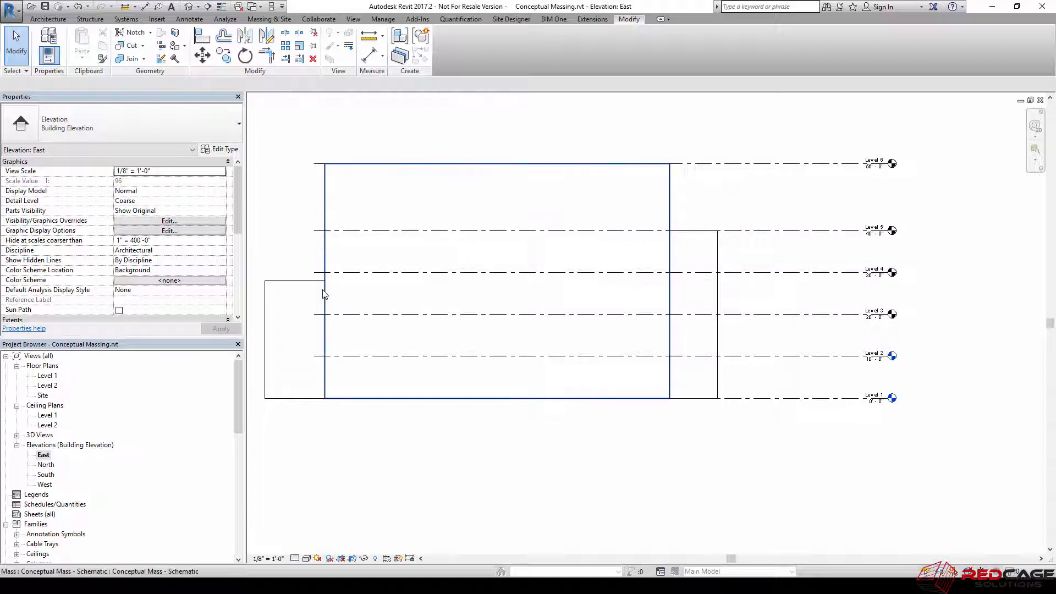
Step: Return to the 3D view and start a new in-place mass named Office Entrance
click(188, 6)
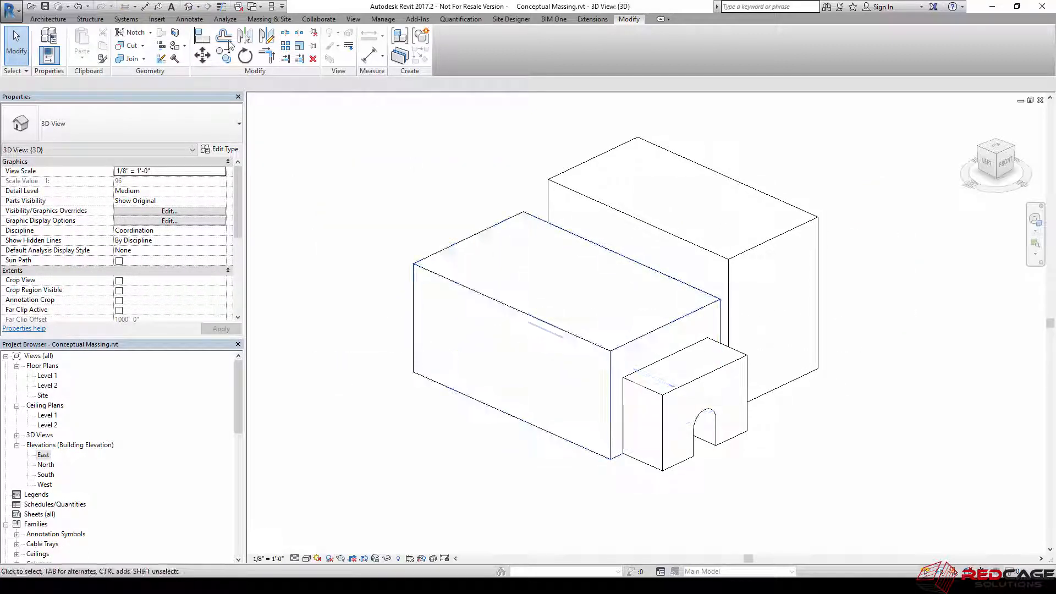
click(264, 19)
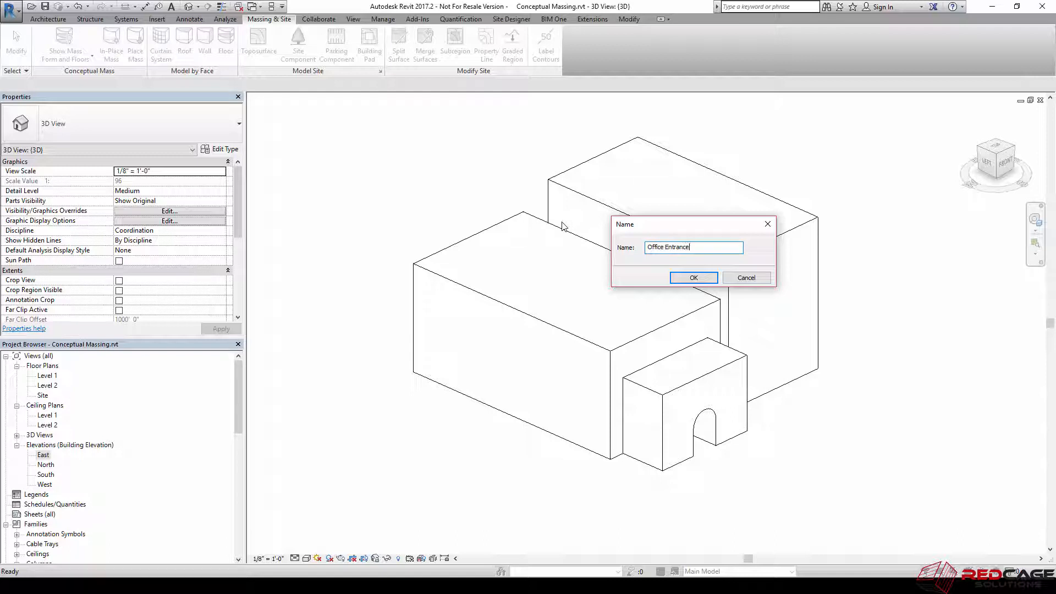
click(692, 278)
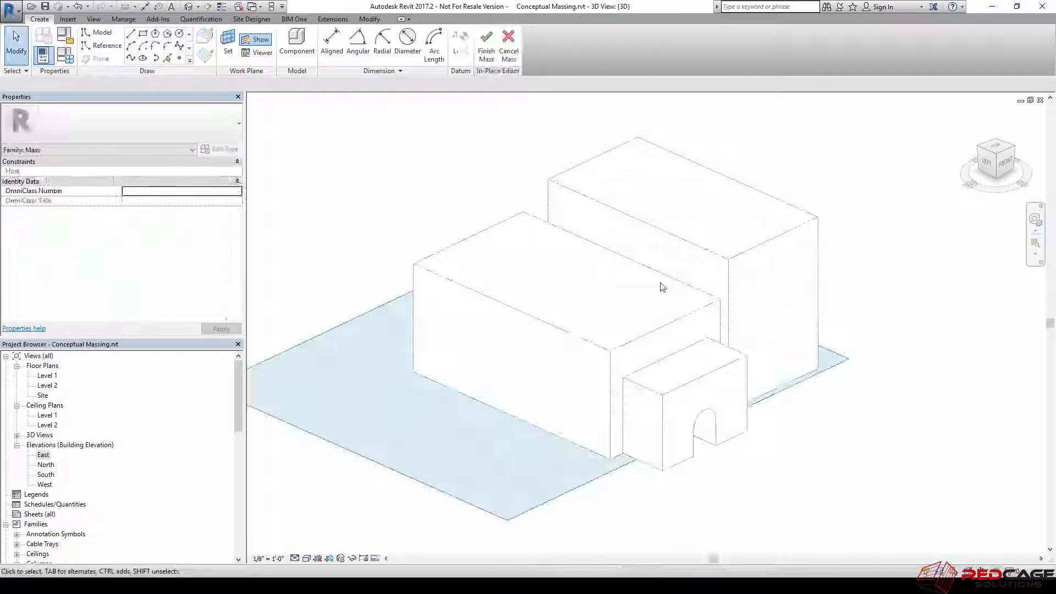
Step: Start a reference line and set the back end face of the tall mass as its work plane
shift+middle_drag(543, 334, 636, 349)
scroll(467, 275, up, 8)
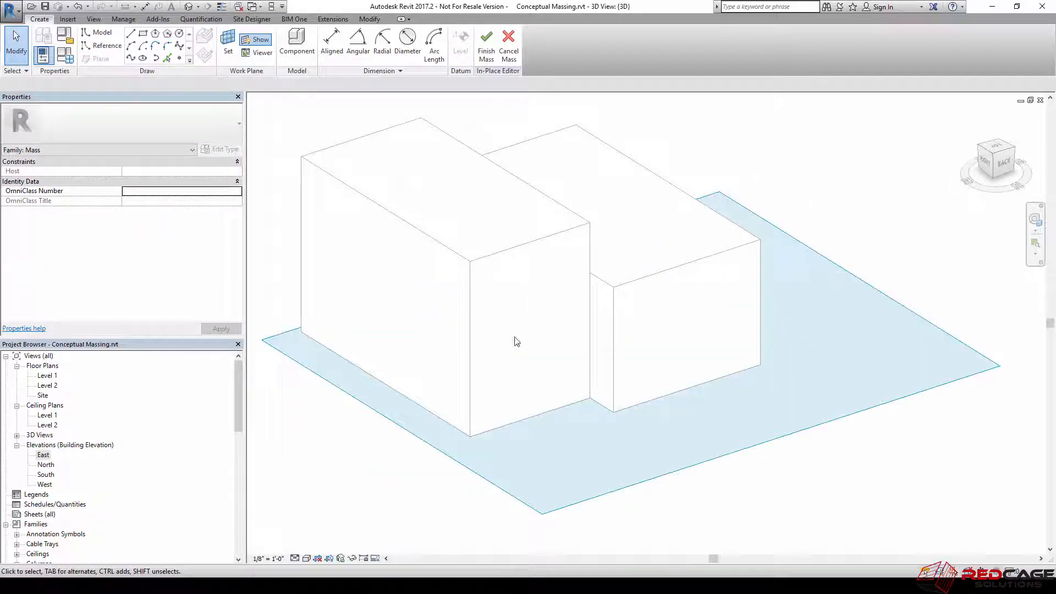
middle_drag(548, 392, 542, 385)
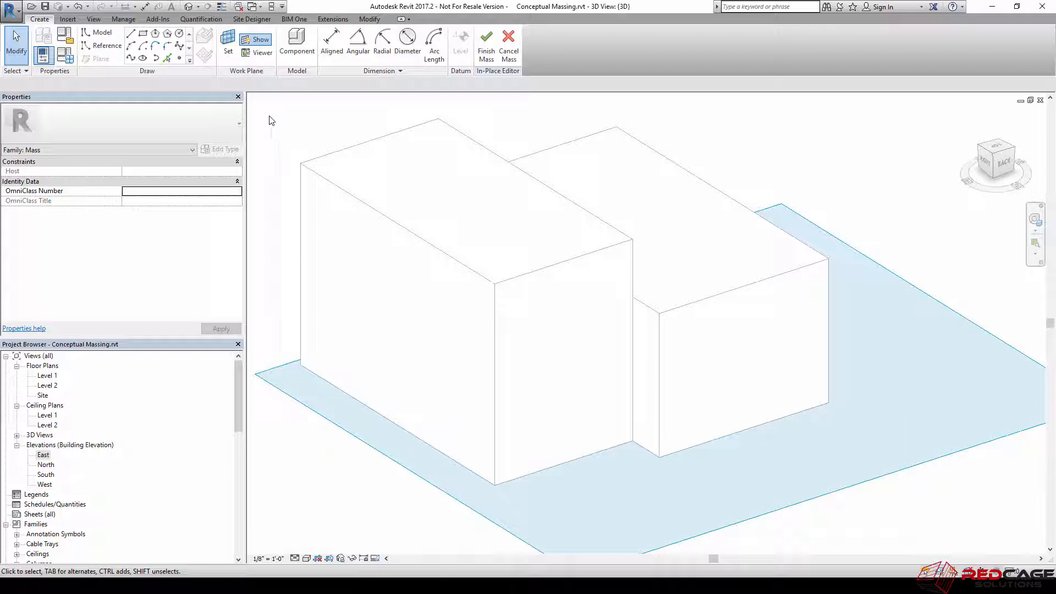
click(113, 51)
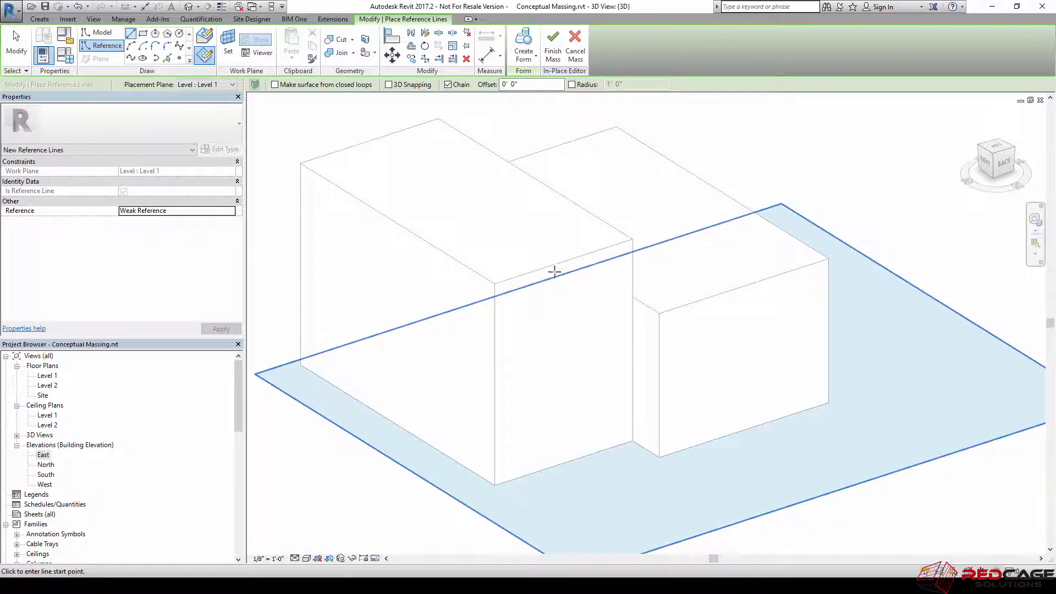
click(228, 41)
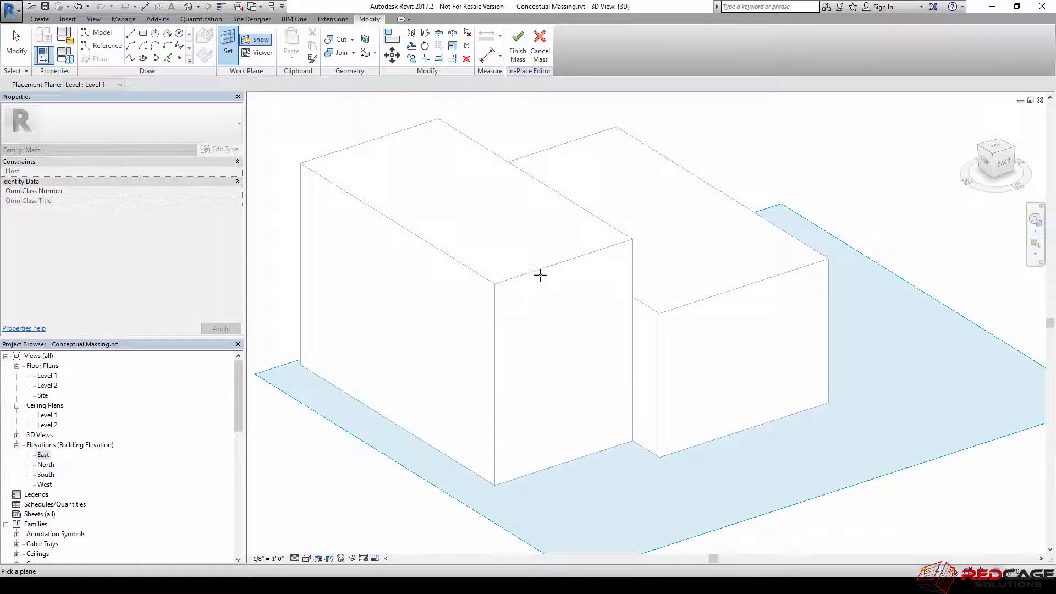
click(541, 275)
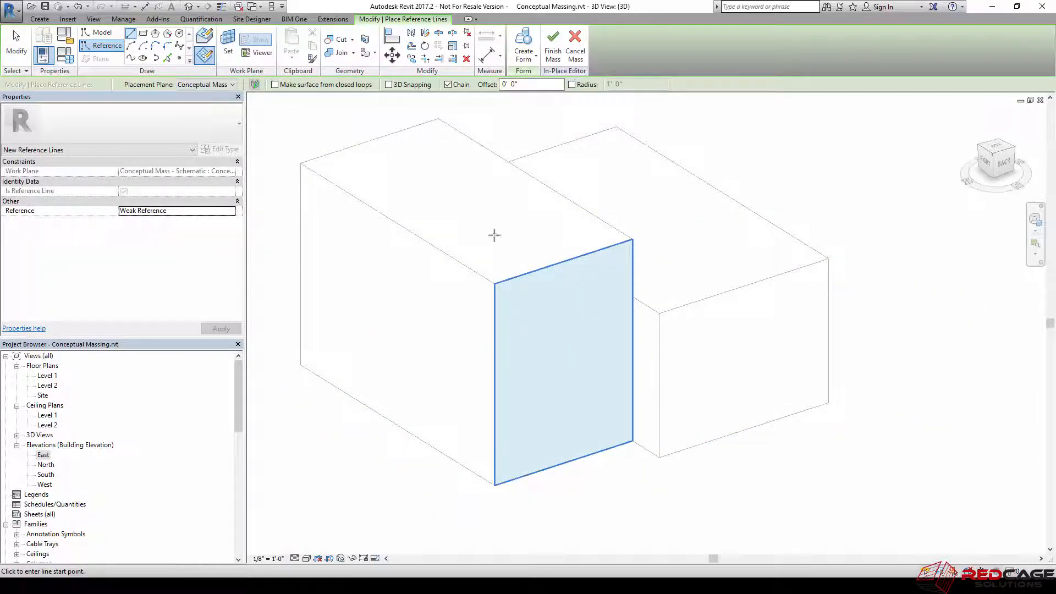
Step: Draw a vertical reference line down the tall mass's back face, from the top edge's midpoint to the bottom edge's midpoint
click(563, 262)
click(563, 462)
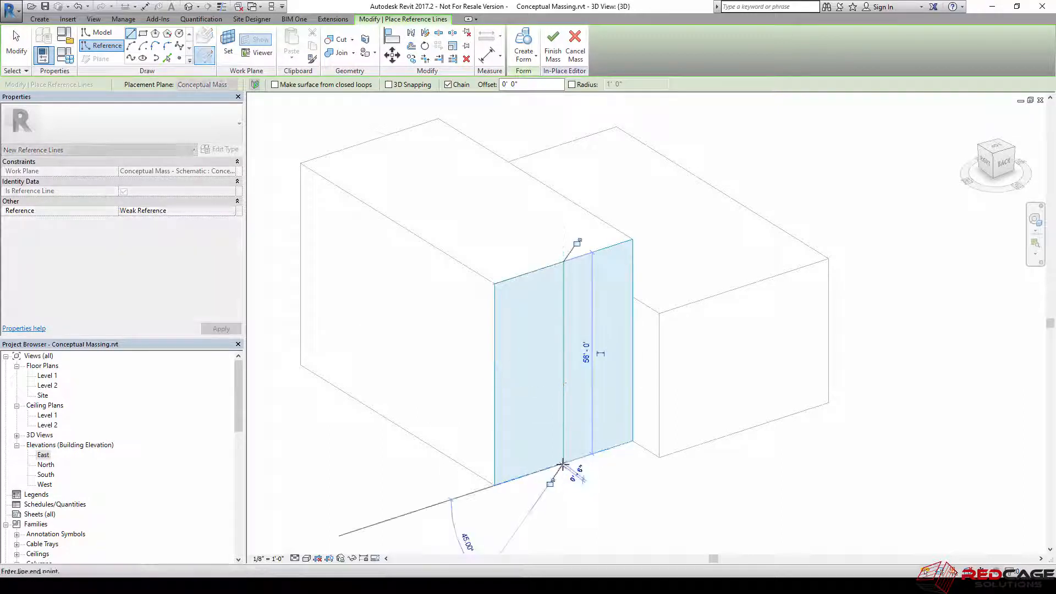
key(Escape)
key(Escape)
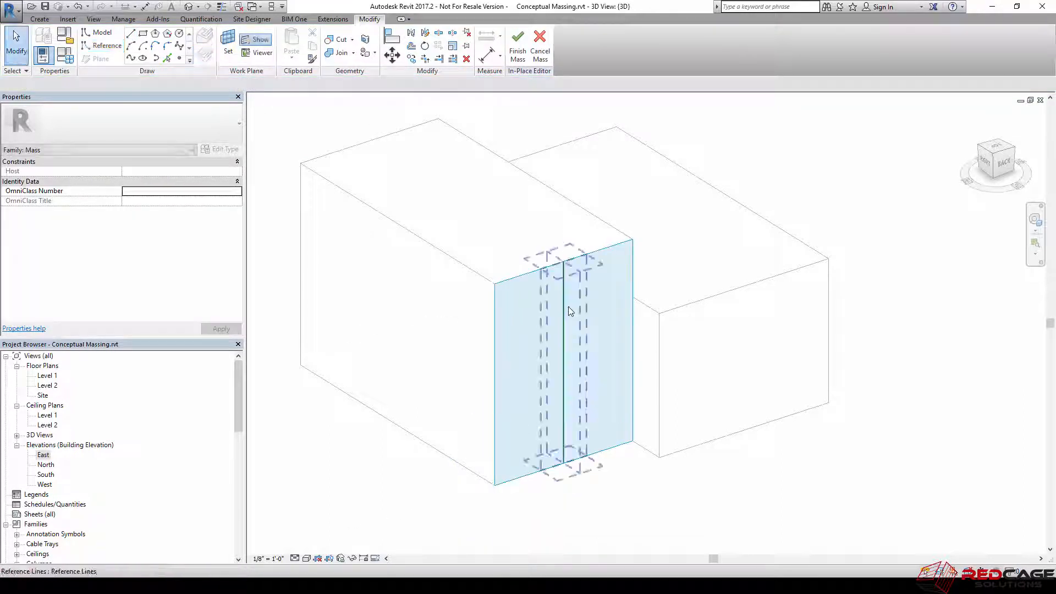
click(564, 305)
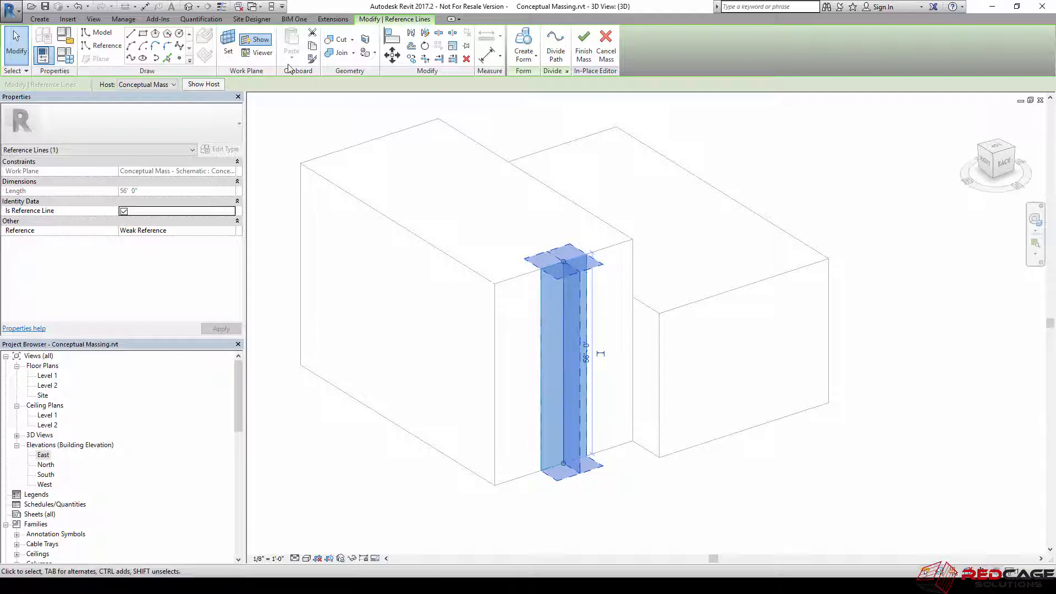
click(130, 58)
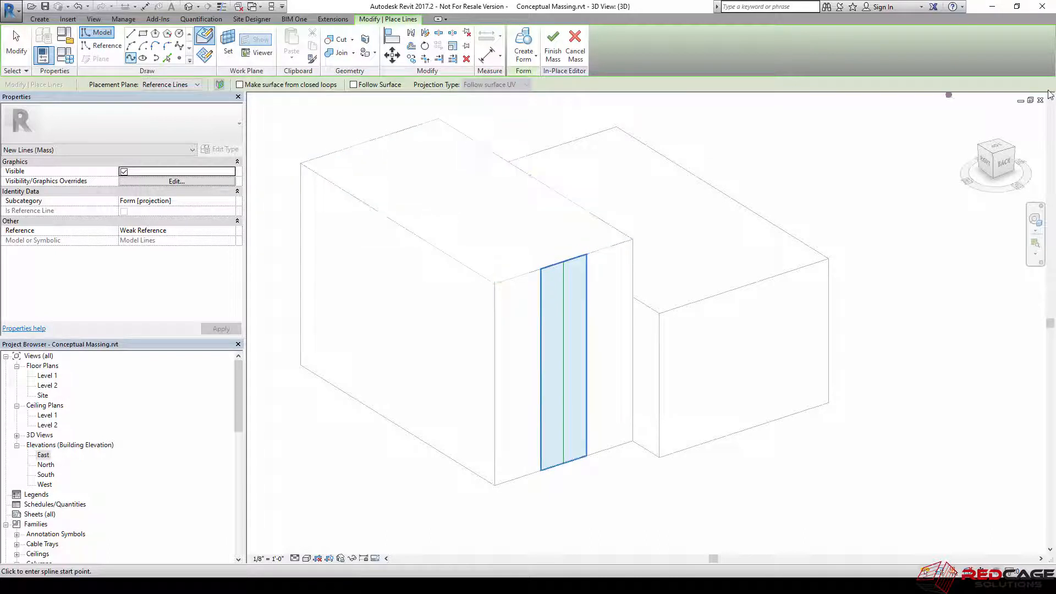
key(Escape)
Step: In the back view, draw a spline model line down one half of the tall mass's face, from top edge to bottom edge, bulging toward the centre
click(1004, 161)
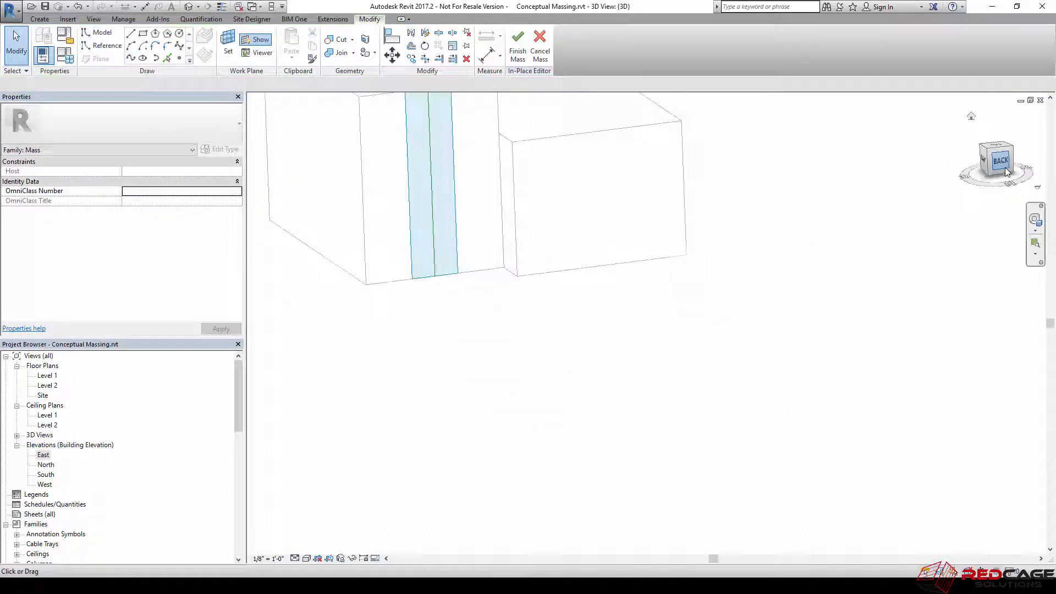
scroll(575, 345, up, 2)
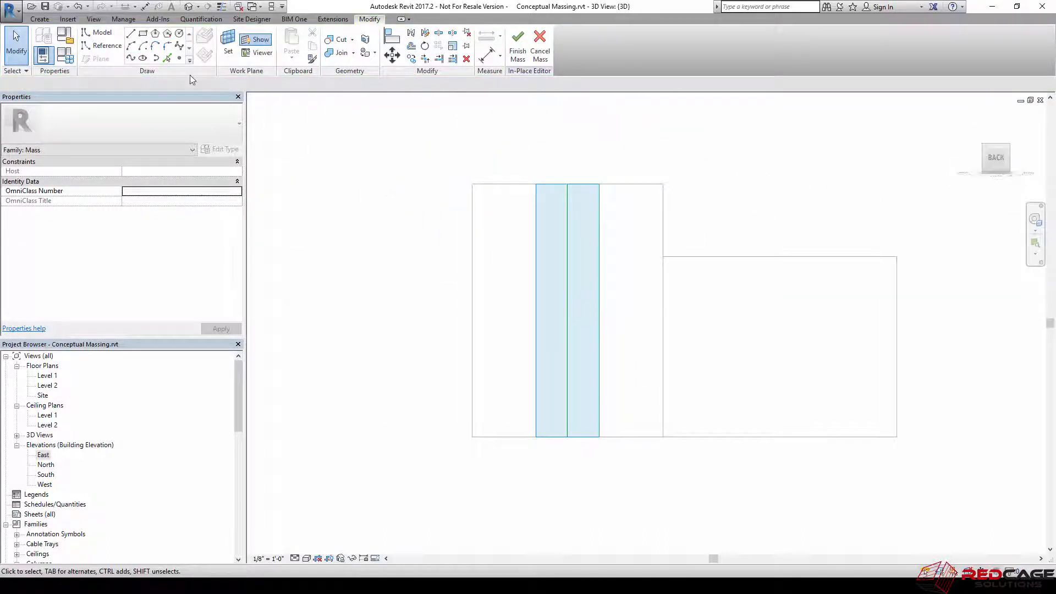
click(131, 59)
middle_drag(501, 224, 464, 215)
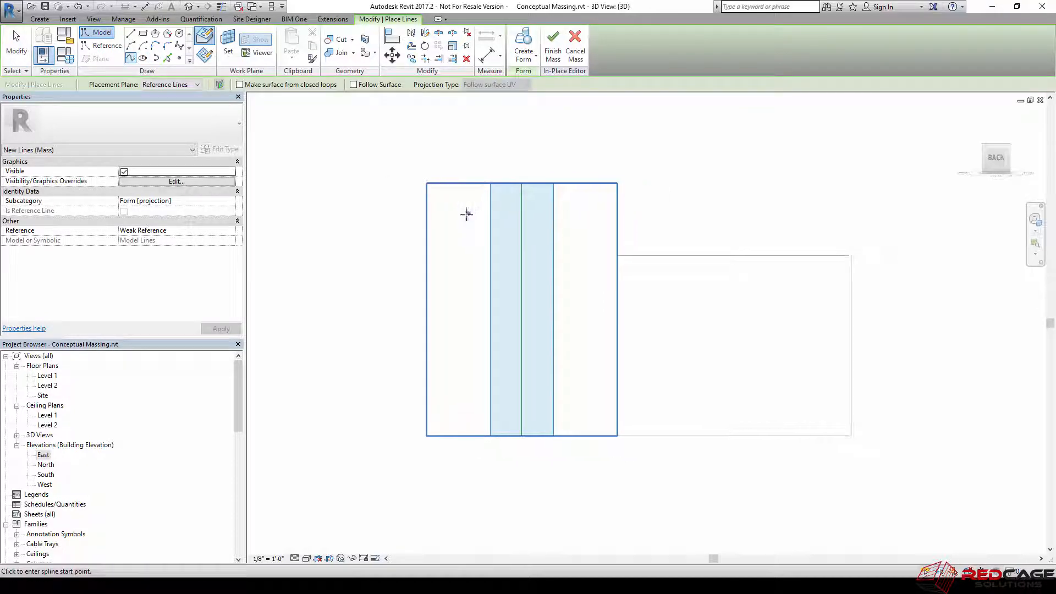
click(444, 182)
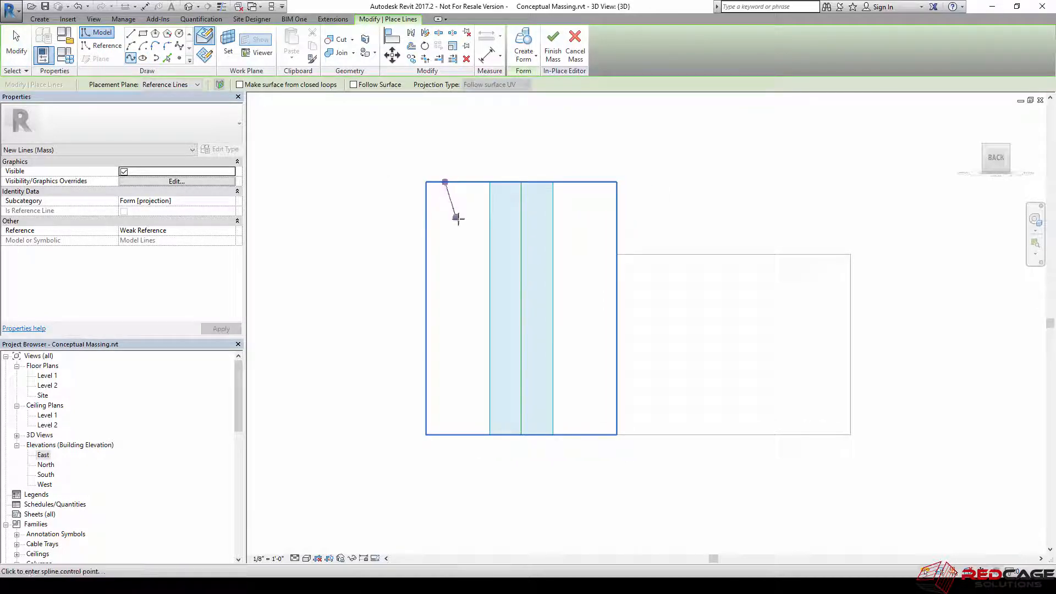
click(479, 253)
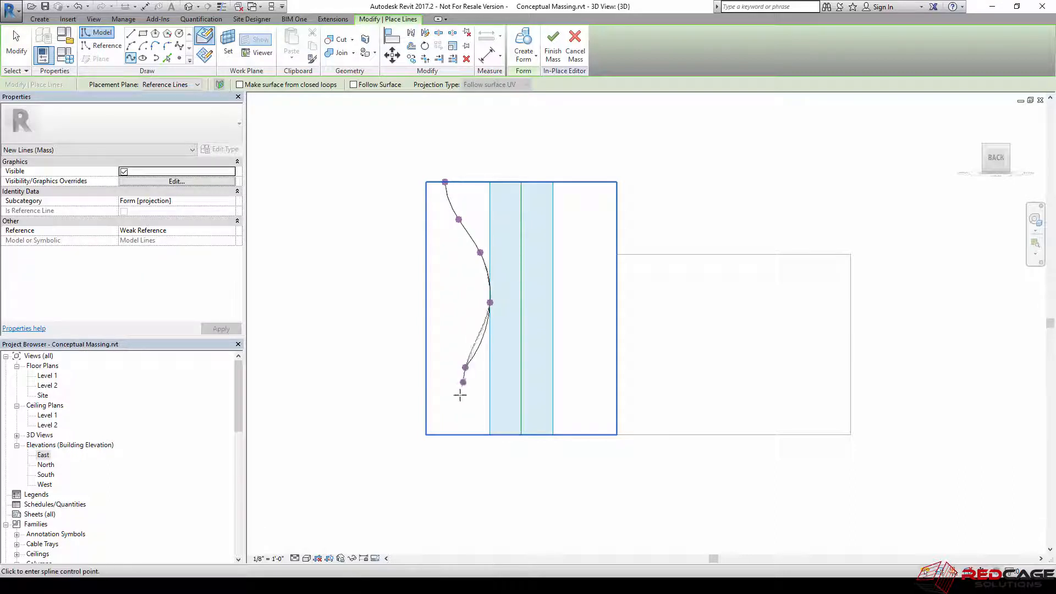
click(442, 434)
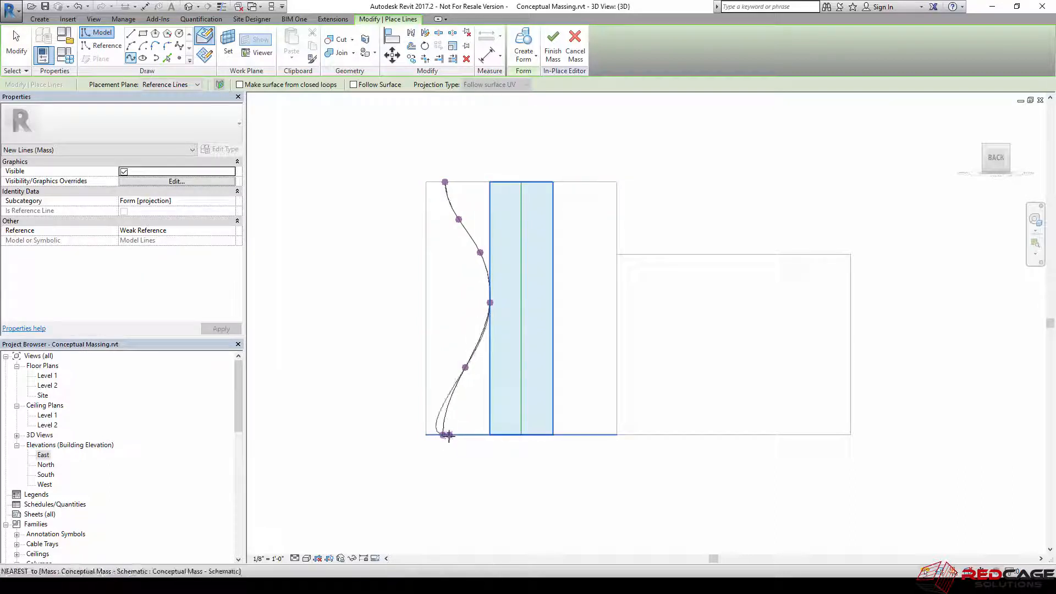
key(Escape)
key(Escape)
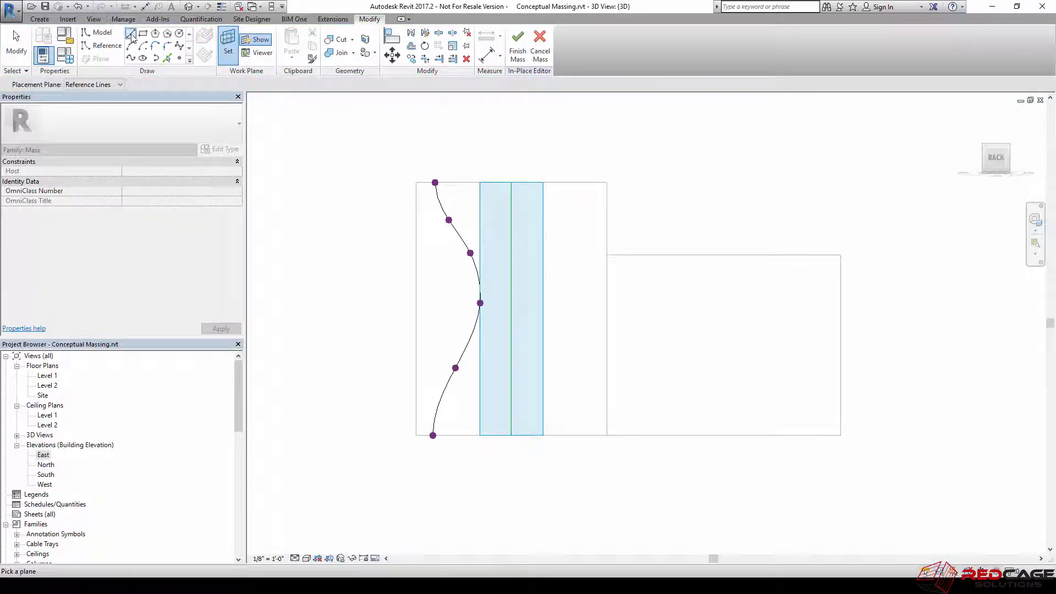
Step: Draw a model line about 16'-6" long from the spline's upper end along the top edge, stopping just short of the vertical reference line
key(l)
key(i)
click(435, 183)
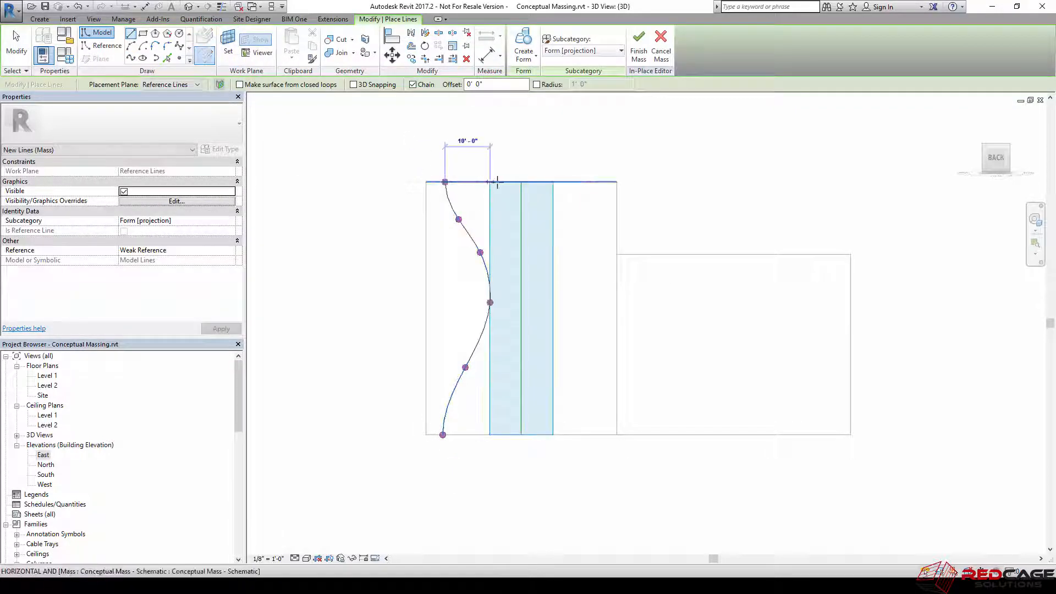
scroll(516, 179, up, 2)
scroll(517, 179, up, 3)
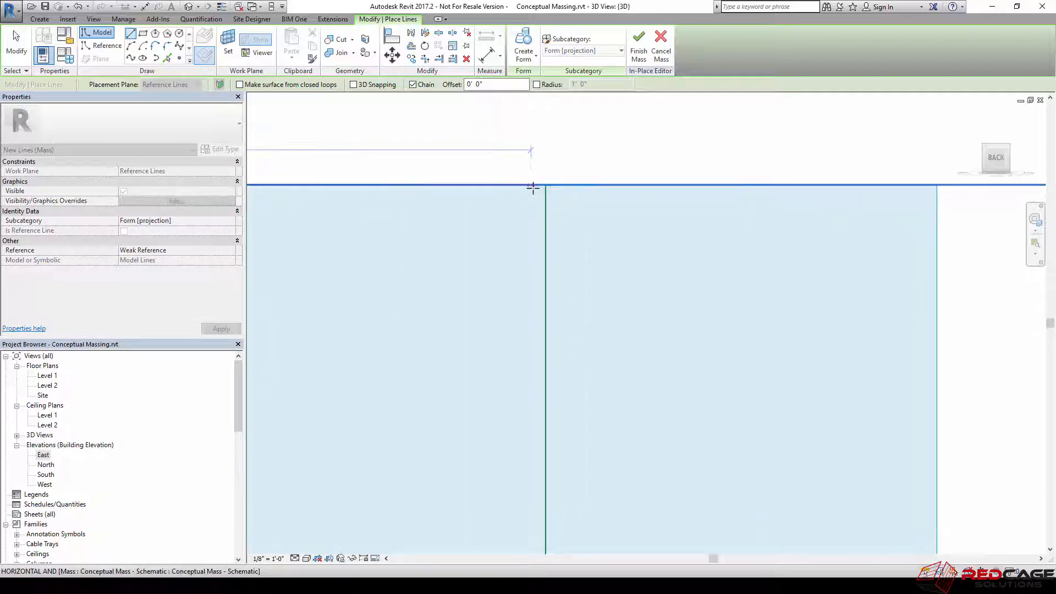
scroll(531, 186, down, 4)
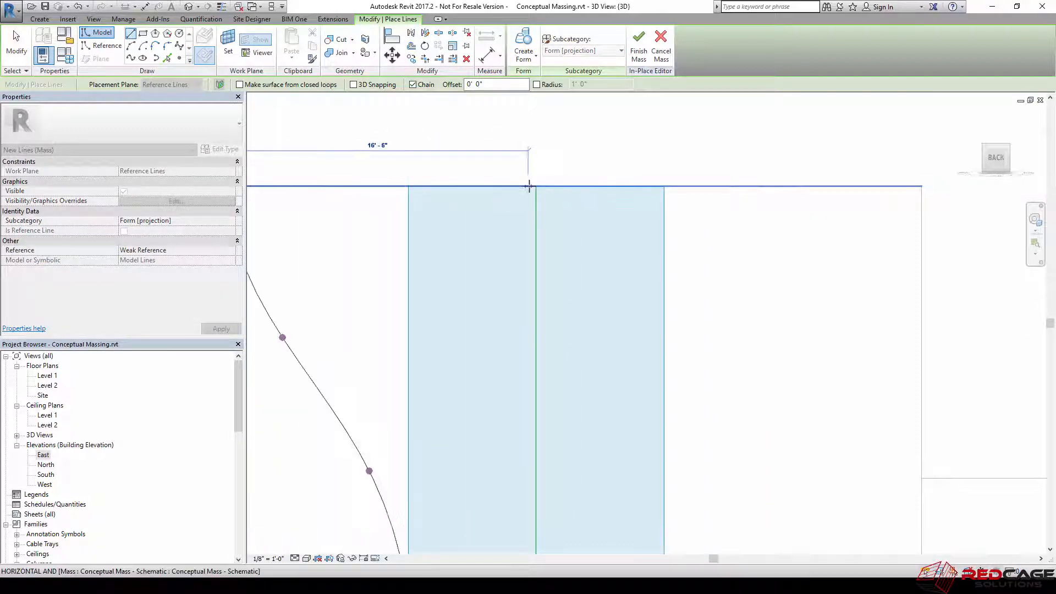
click(530, 186)
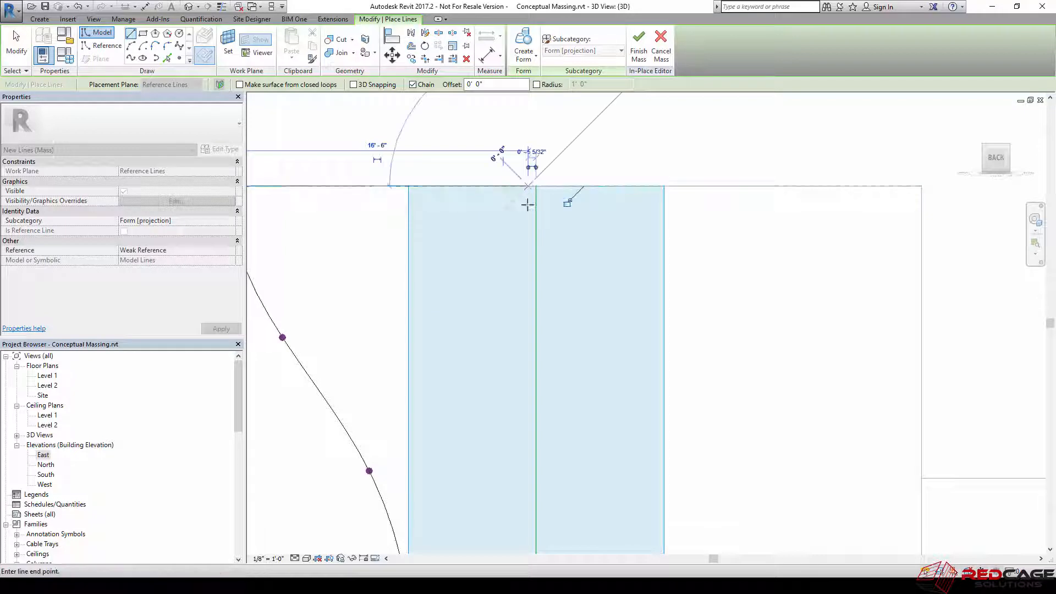
Step: Close the profile with a vertical line down to the bottom edge and a horizontal line back to the spline's lower end
scroll(516, 209, down, 3)
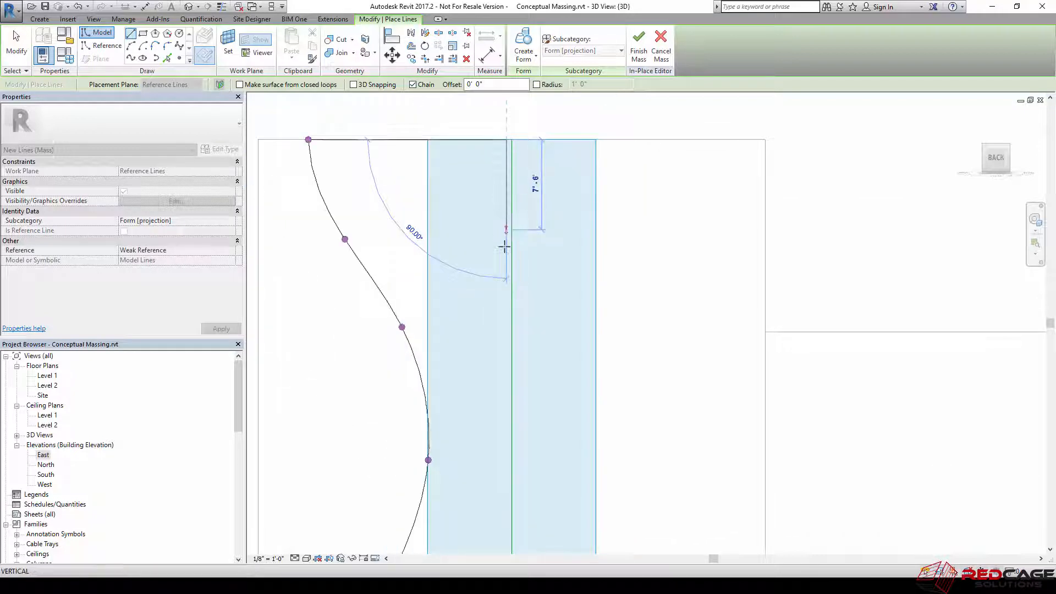
scroll(505, 246, down, 3)
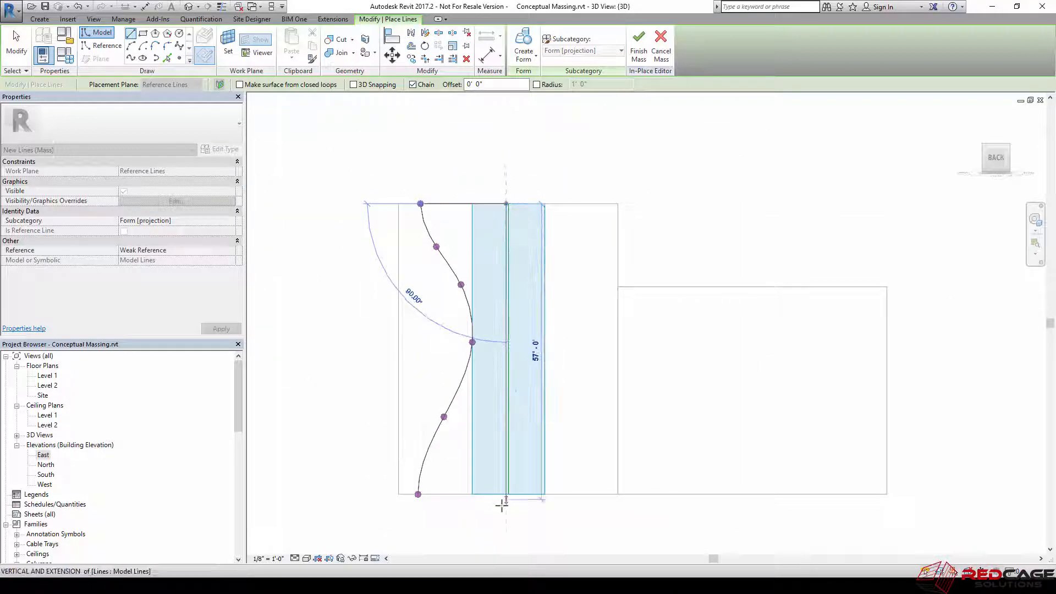
scroll(506, 492, up, 3)
scroll(510, 483, up, 3)
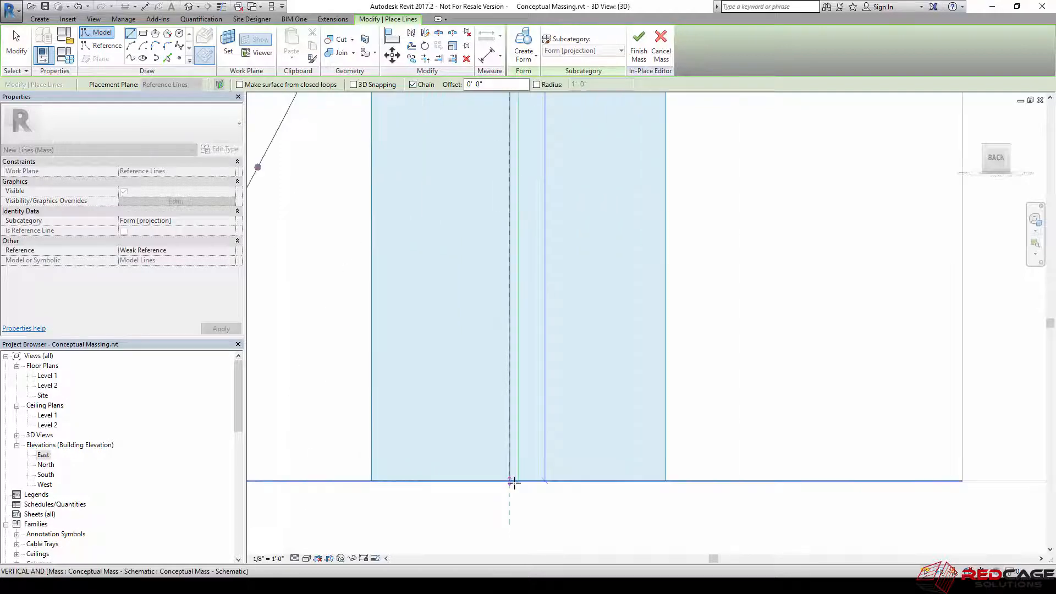
click(510, 481)
scroll(510, 481, down, 3)
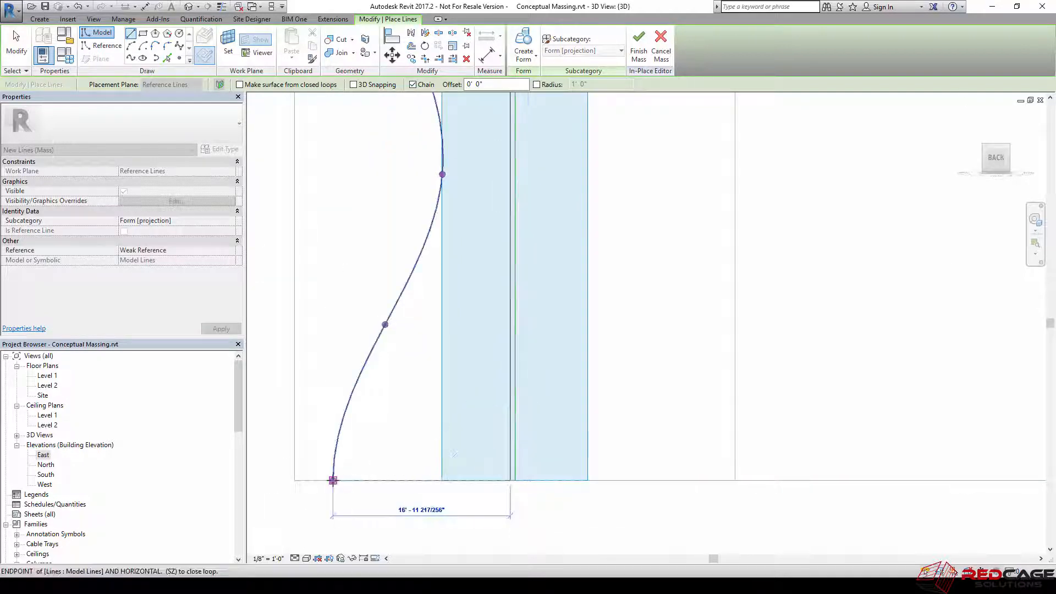
click(332, 481)
scroll(376, 472, down, 3)
middle_drag(417, 321, 428, 342)
key(Escape)
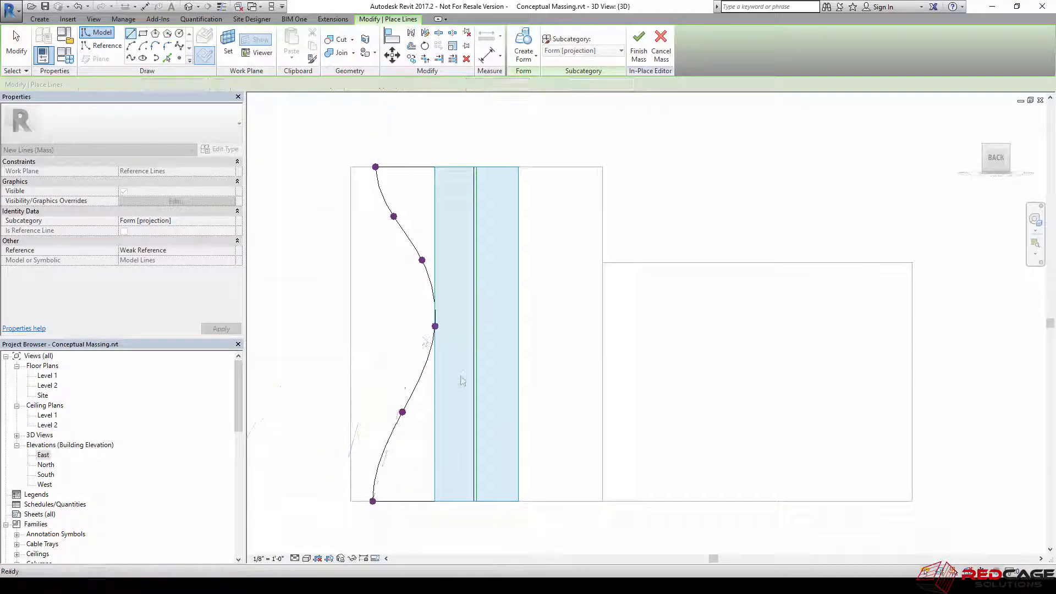
key(Escape)
Step: Create a solid revolved form from the closed spline profile chain, using the vertical reference line as the axis
scroll(462, 318, down, 2)
click(418, 251)
key(Tab)
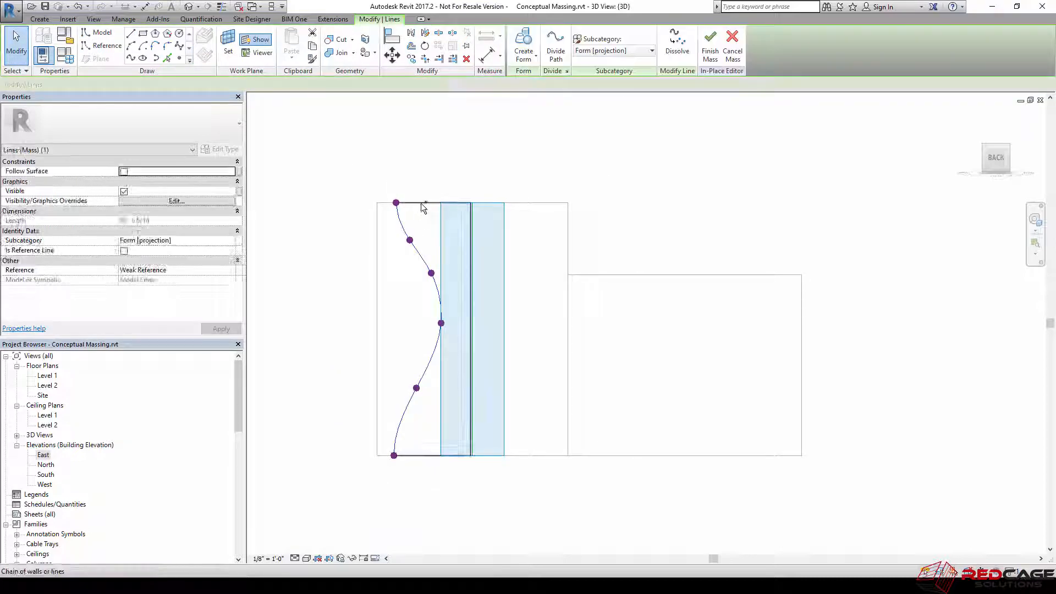
click(420, 203)
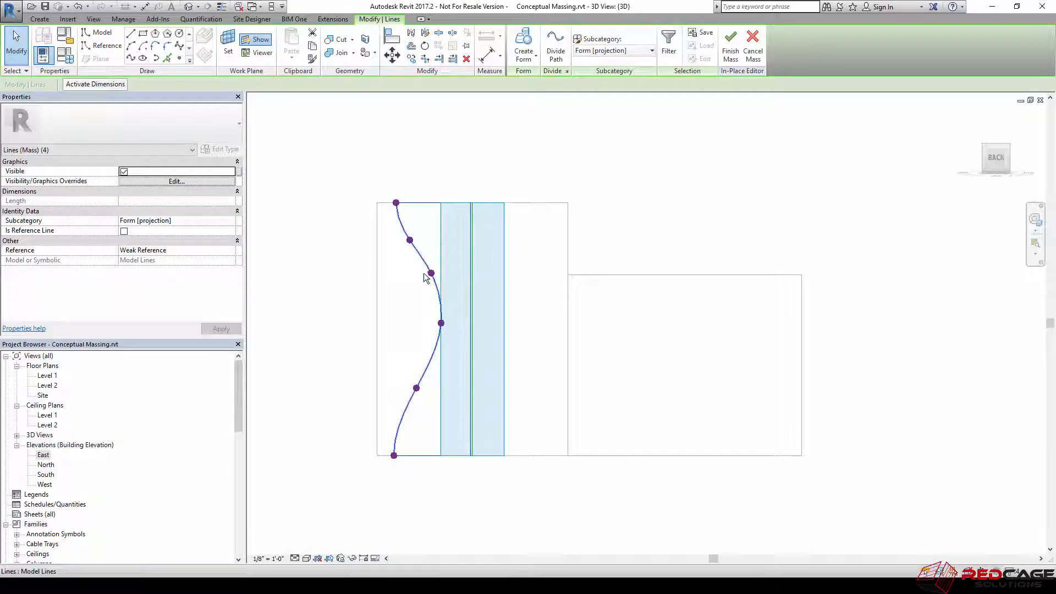
shift+middle_drag(471, 349, 456, 257)
scroll(447, 208, up, 3)
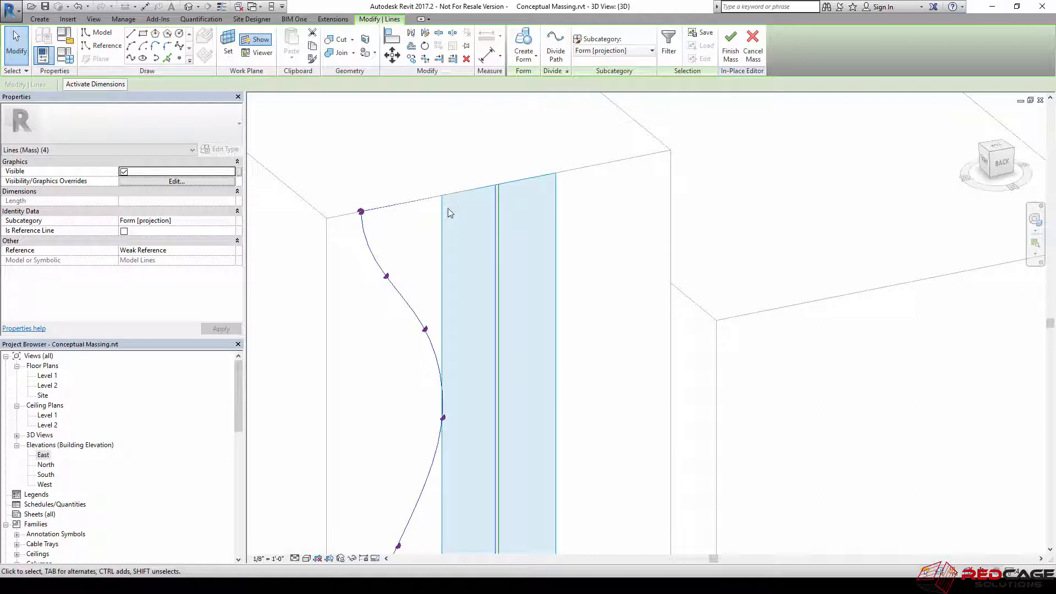
scroll(507, 209, up, 4)
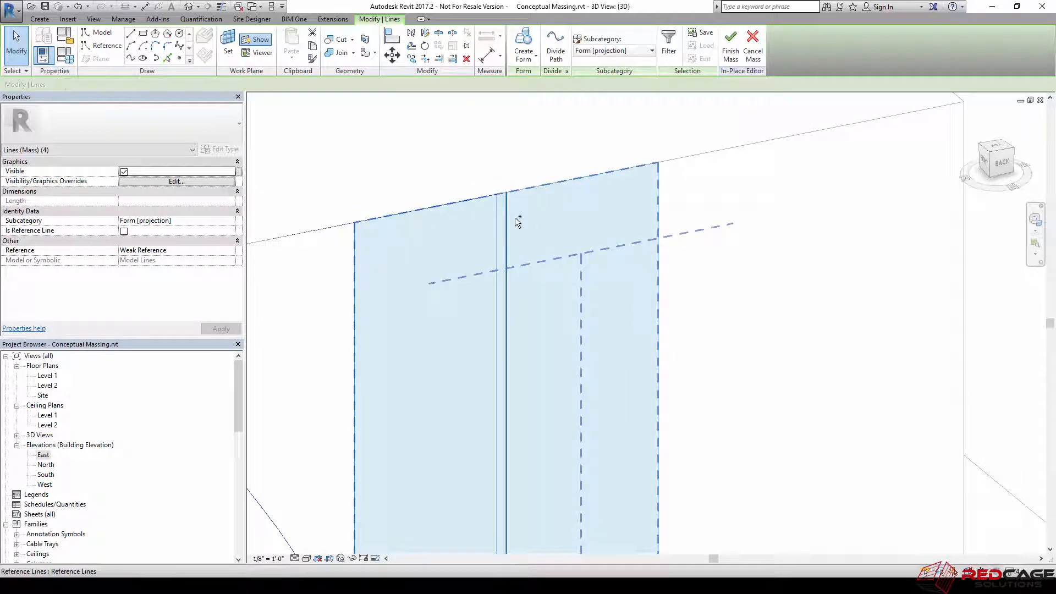
ctrl+click(515, 220)
scroll(515, 220, down, 6)
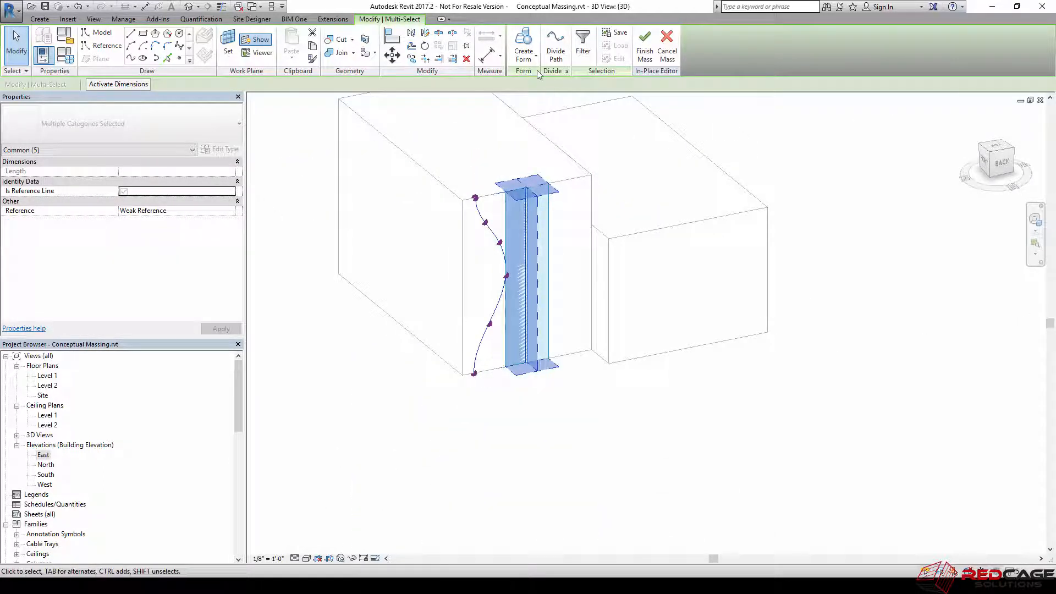
click(525, 52)
click(539, 77)
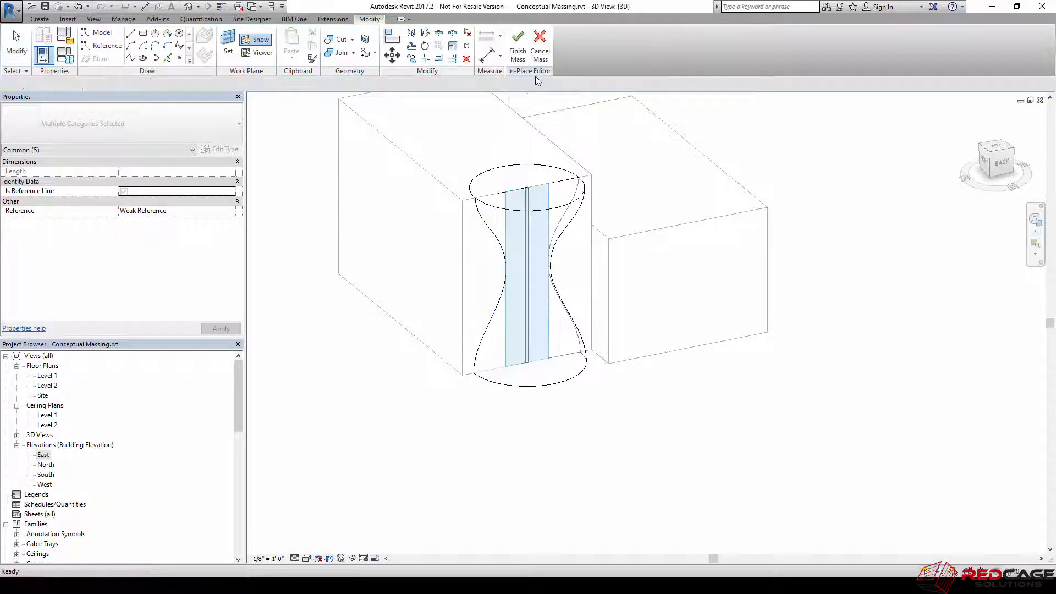
Step: Set the revolved form's start angle to 180° and its end angle to 360°
scroll(598, 302, up, 2)
scroll(518, 199, up, 2)
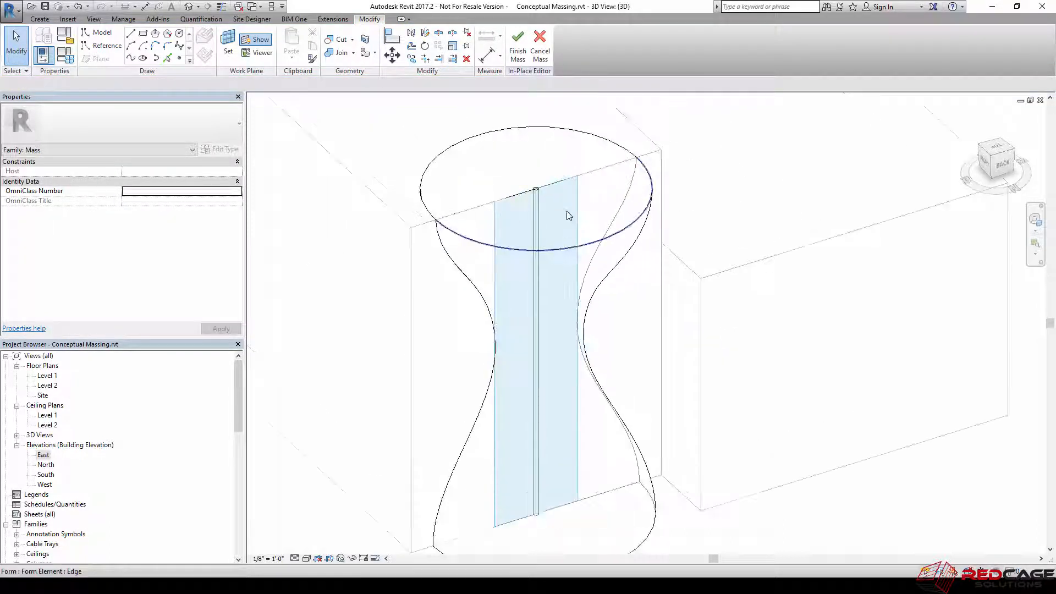
scroll(445, 167, down, 2)
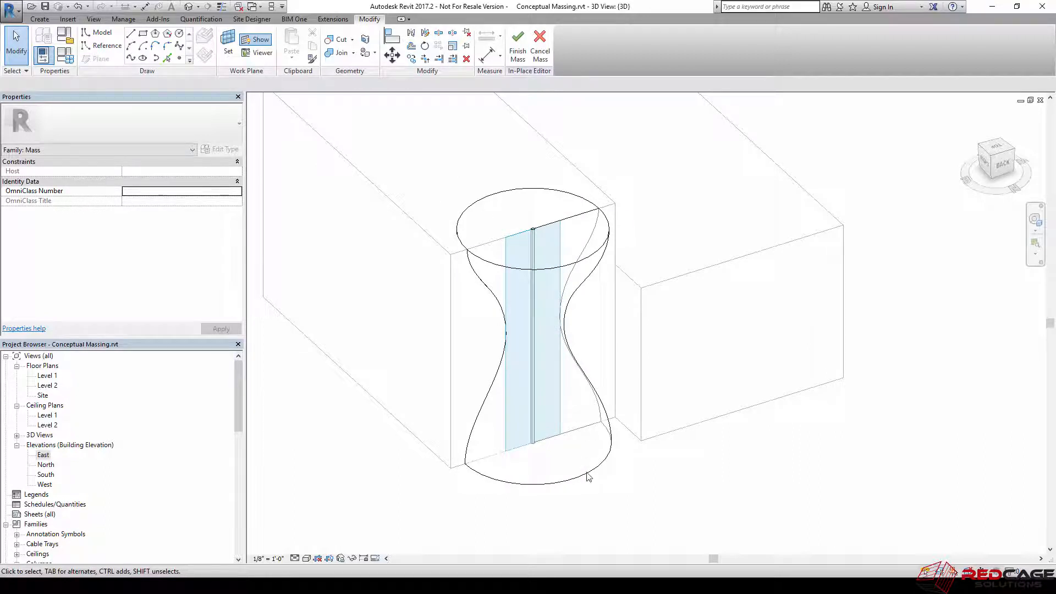
click(553, 476)
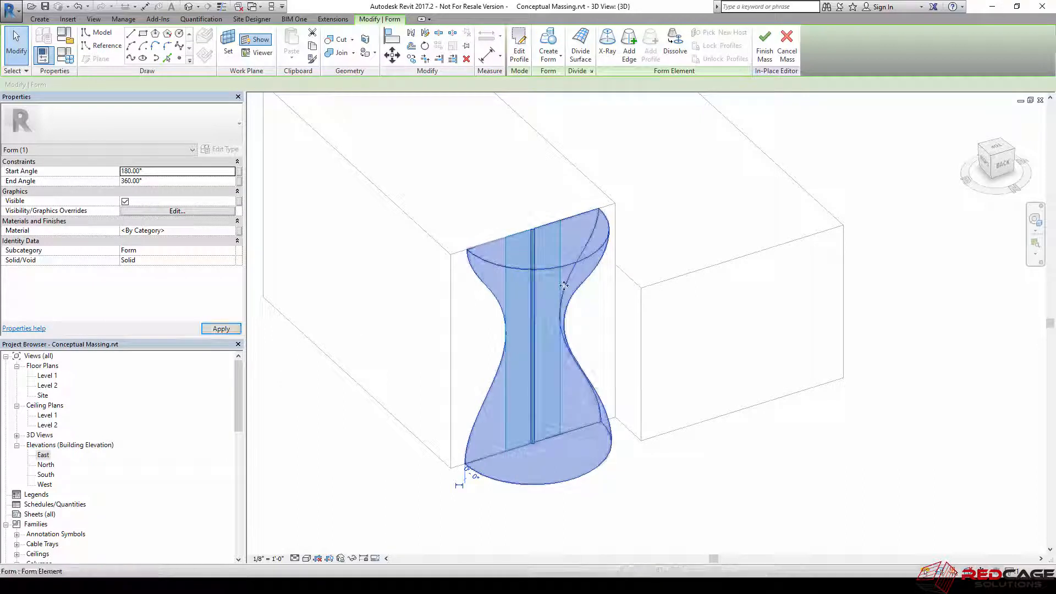
scroll(532, 238, up, 8)
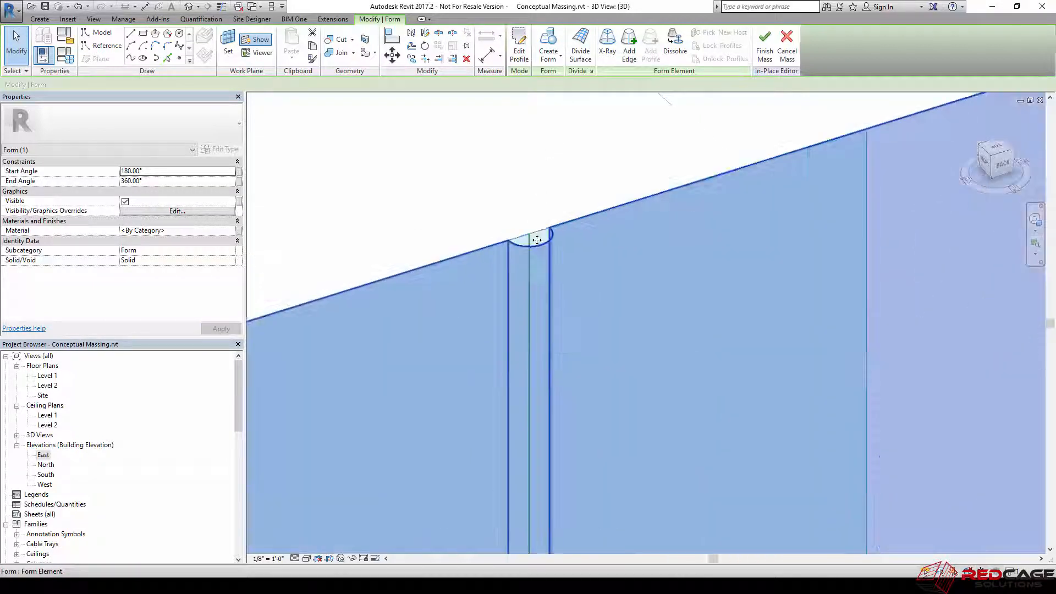
scroll(532, 240, down, 8)
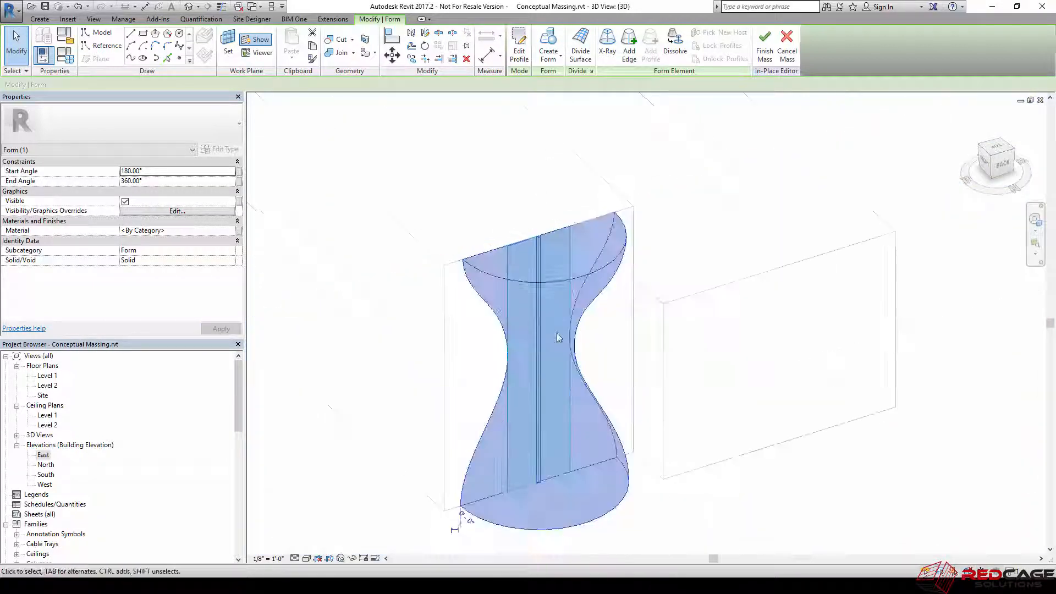
shift+middle_drag(550, 364, 551, 314)
key(Escape)
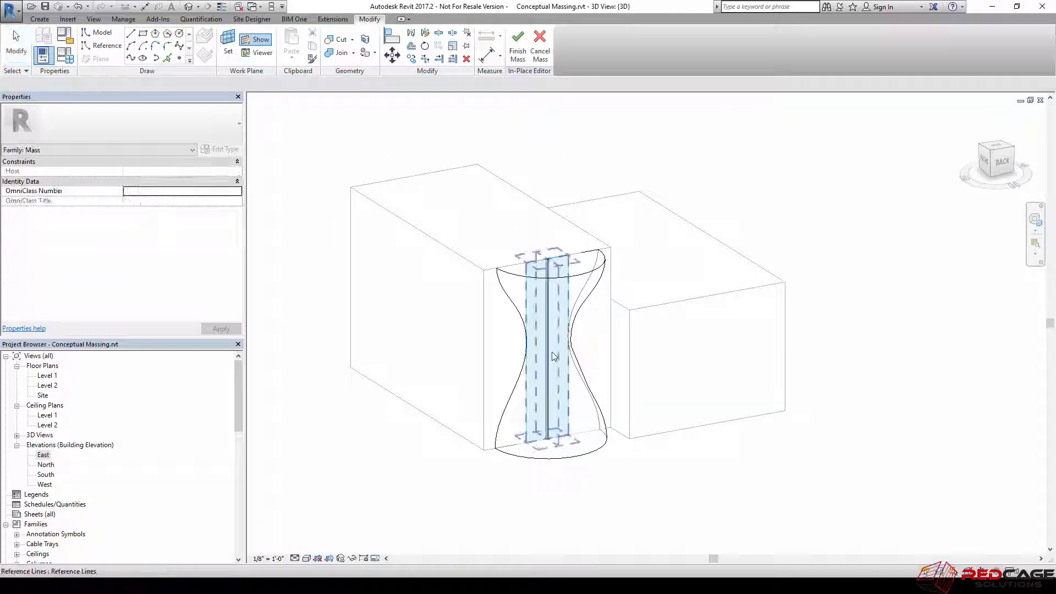
Step: Examine the revolved form's profiles and control points in X-Ray mode, and turn X-Ray off again
scroll(552, 357, up, 2)
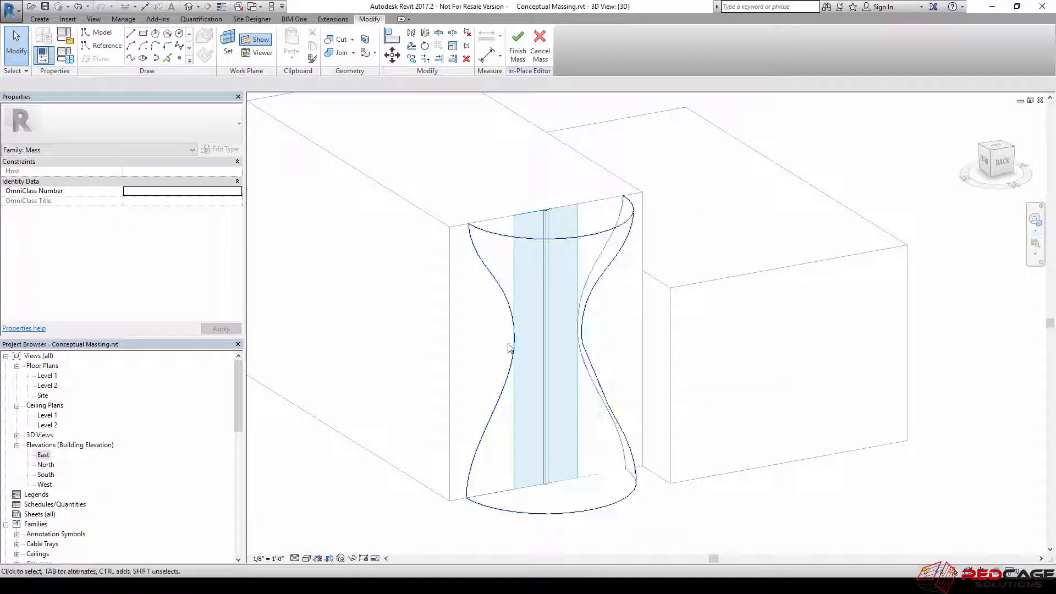
click(605, 508)
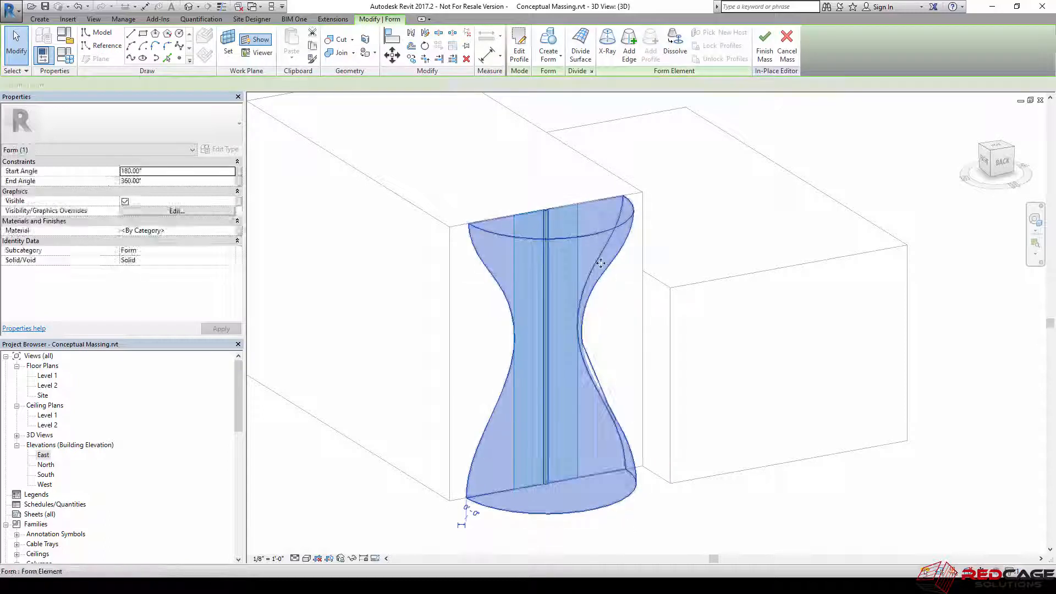
click(609, 55)
click(694, 534)
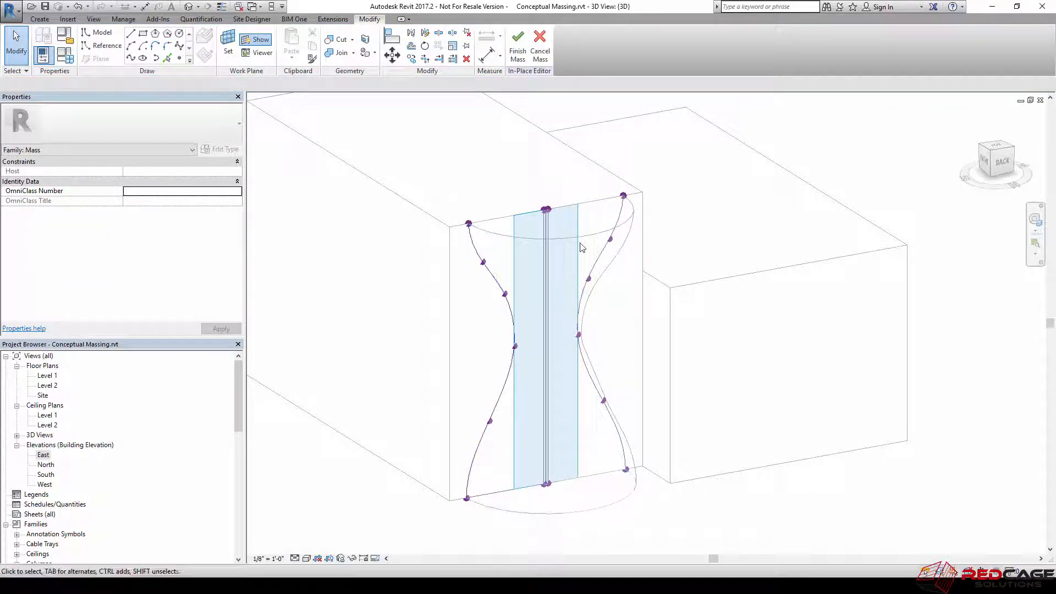
key(Tab)
click(598, 380)
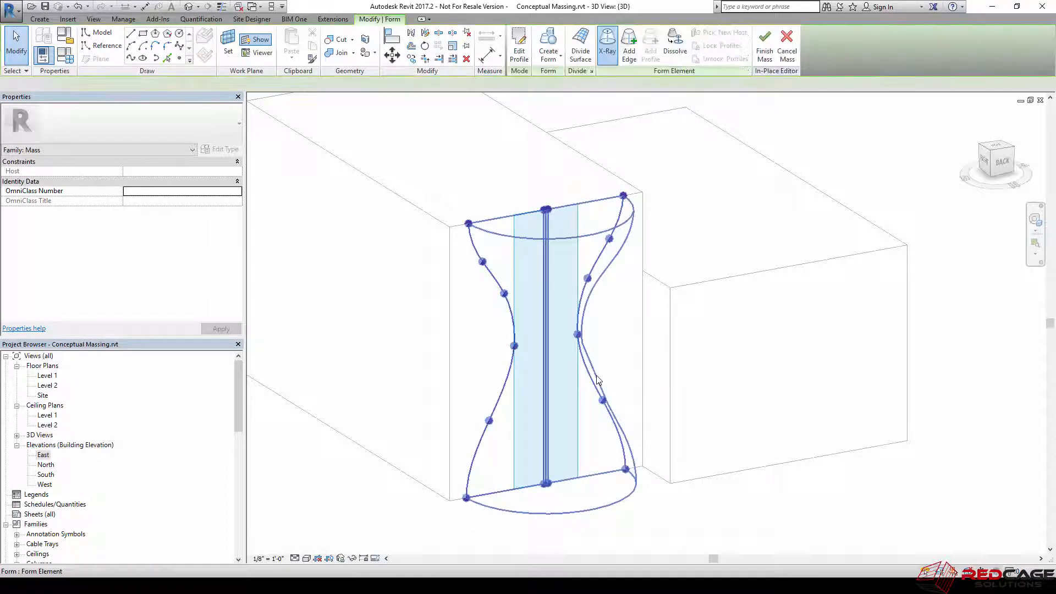
click(608, 47)
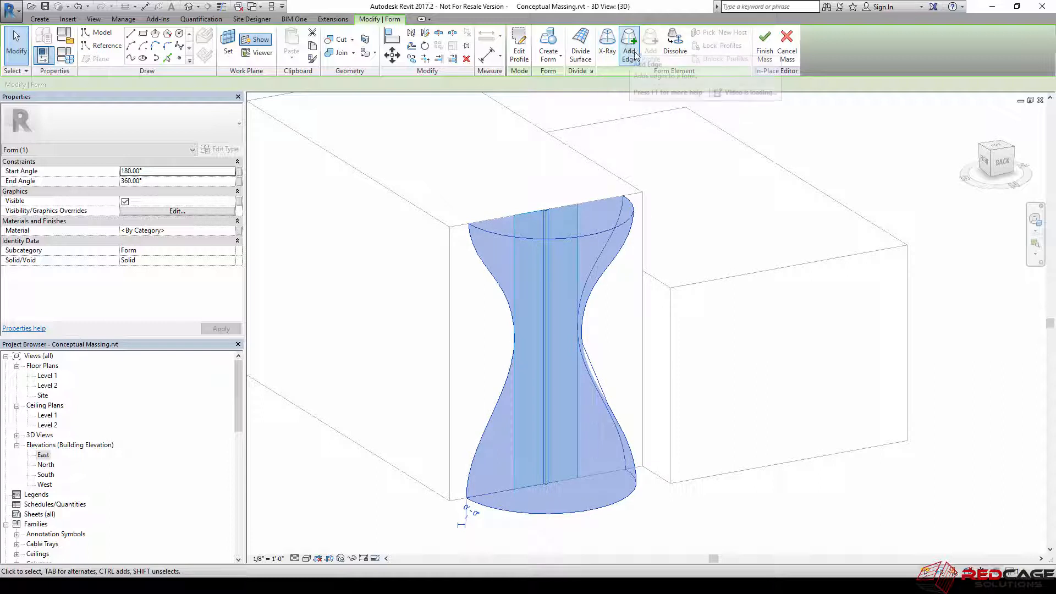
Step: Add four horizontal edges around the hourglass form: one near the top, one above the waist and two on the lower flare
click(630, 49)
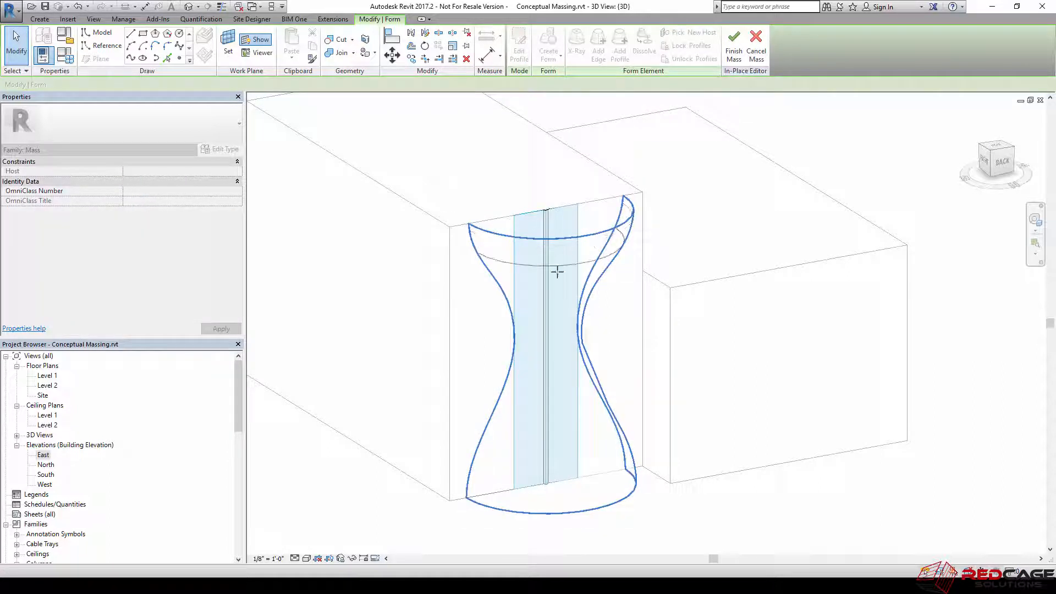
click(486, 252)
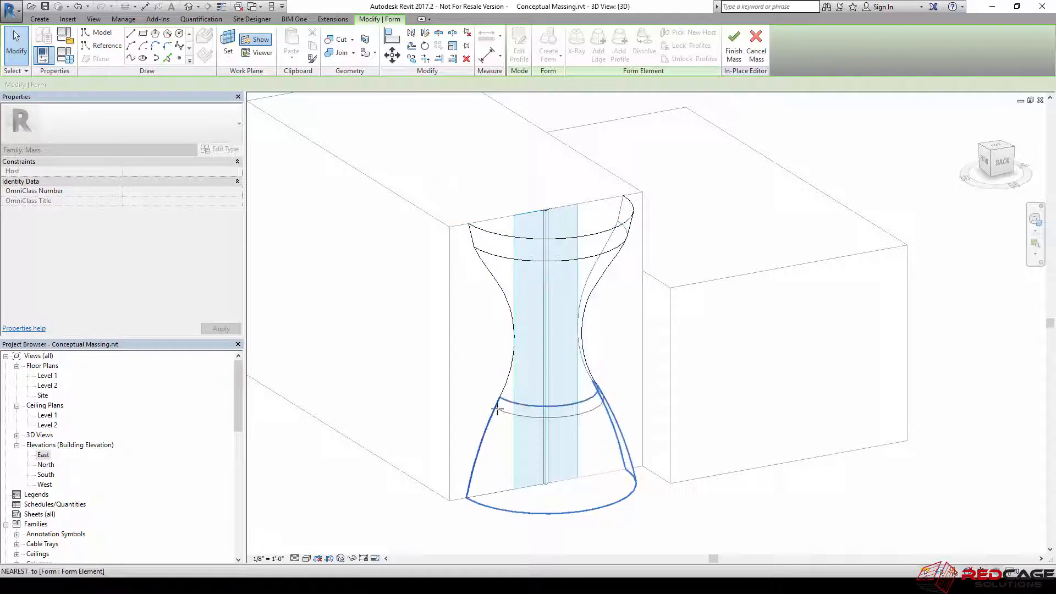
click(483, 446)
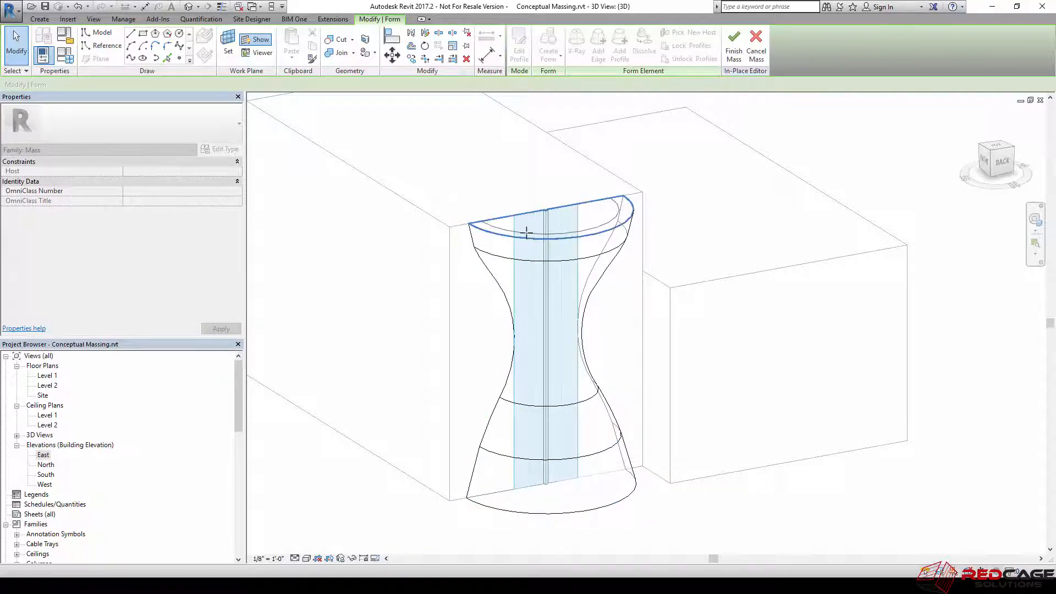
click(513, 303)
key(Escape)
key(Escape)
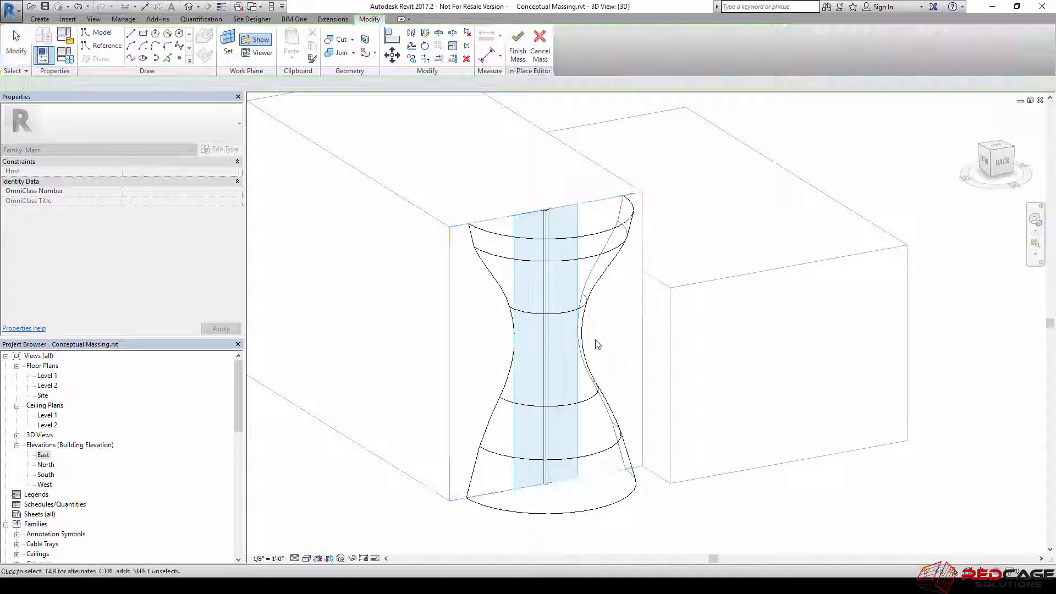
Step: Pull the uppermost added edge downward and outward to a radius of about 18'
click(596, 260)
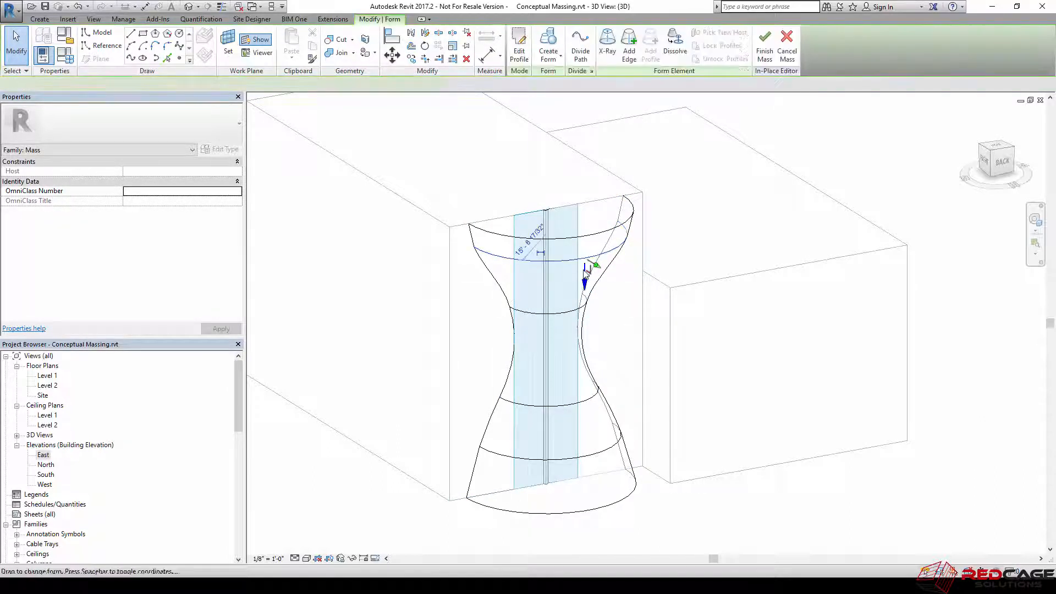
scroll(566, 337, up, 2)
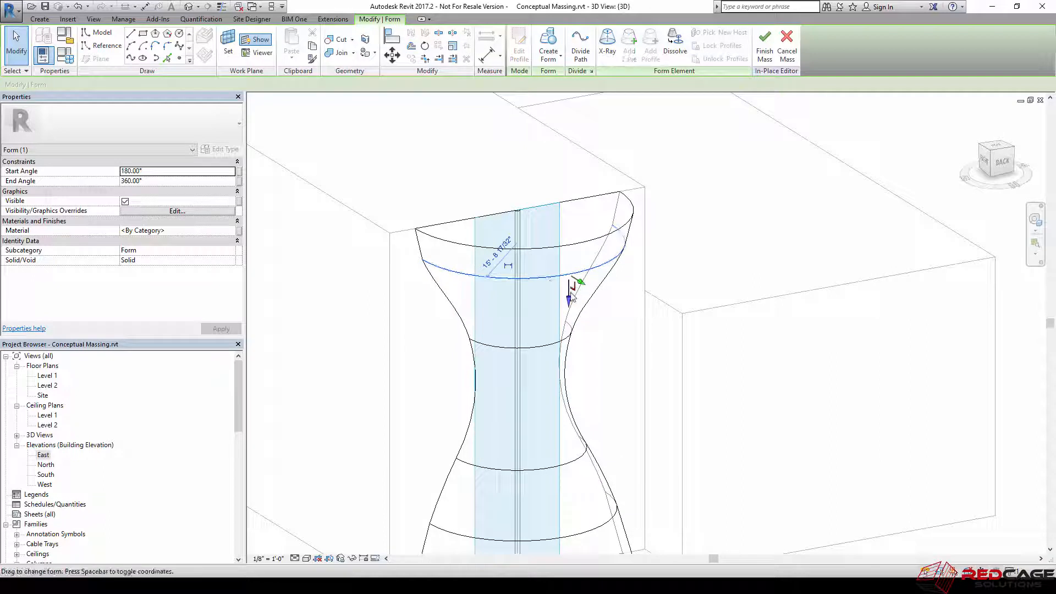
mouse_move(569, 300)
mouse_down()
mouse_move(570, 279)
mouse_move(568, 312)
mouse_move(571, 302)
mouse_up()
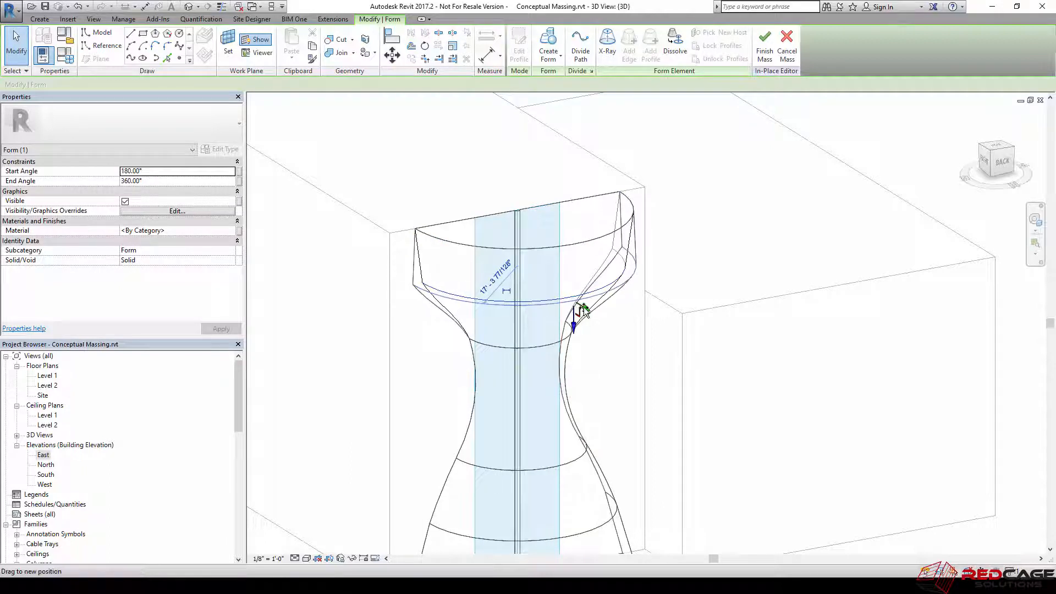
drag(583, 307, 587, 309)
shift+middle_drag(614, 353, 616, 296)
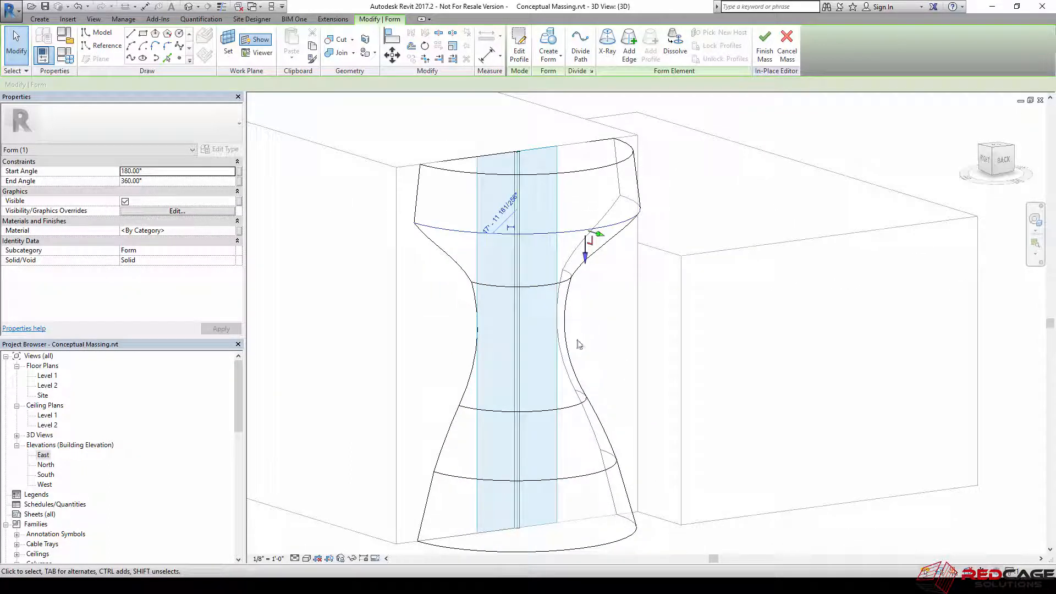
Step: Move the second added edge inward and slightly down to narrow the form's waist
click(578, 297)
drag(561, 295, 569, 325)
shift+middle_drag(569, 324, 496, 316)
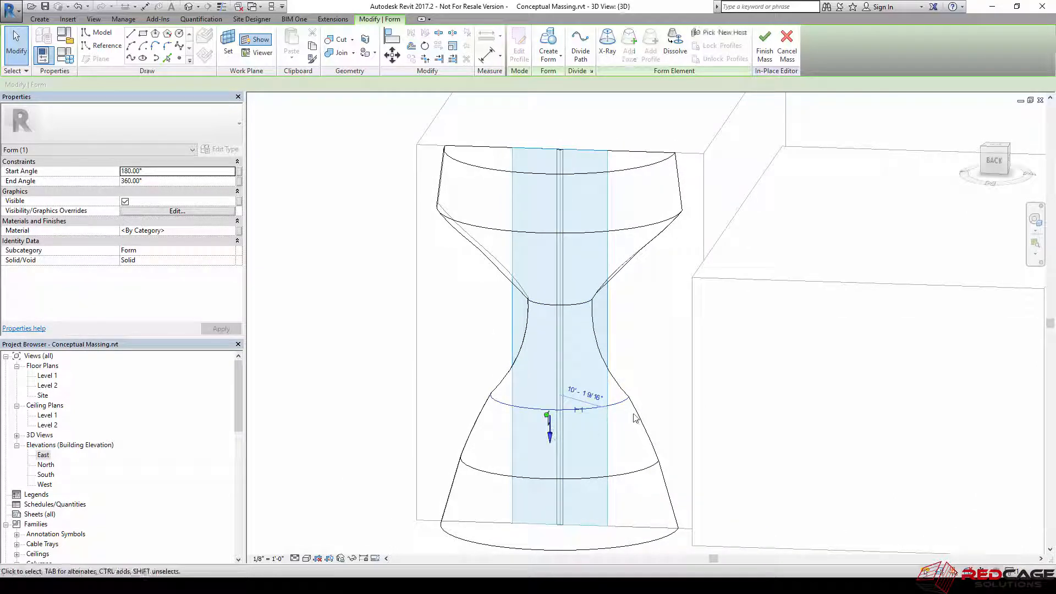
key(Escape)
Step: Pull the third added edge, just below the waist, outward and slightly down to bulge the lower part of the form
shift+middle_drag(595, 410, 615, 433)
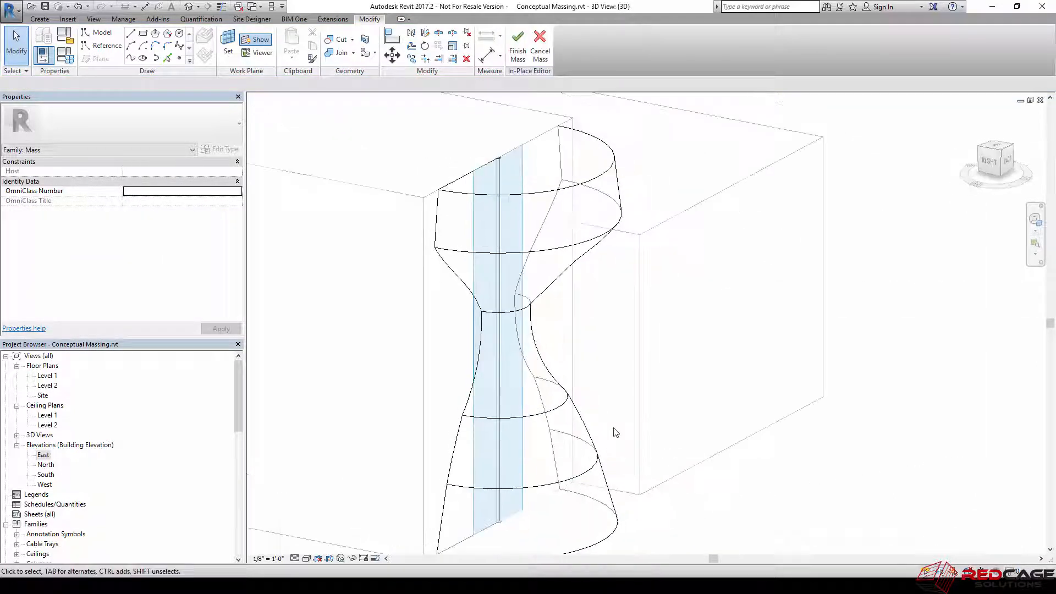
click(565, 418)
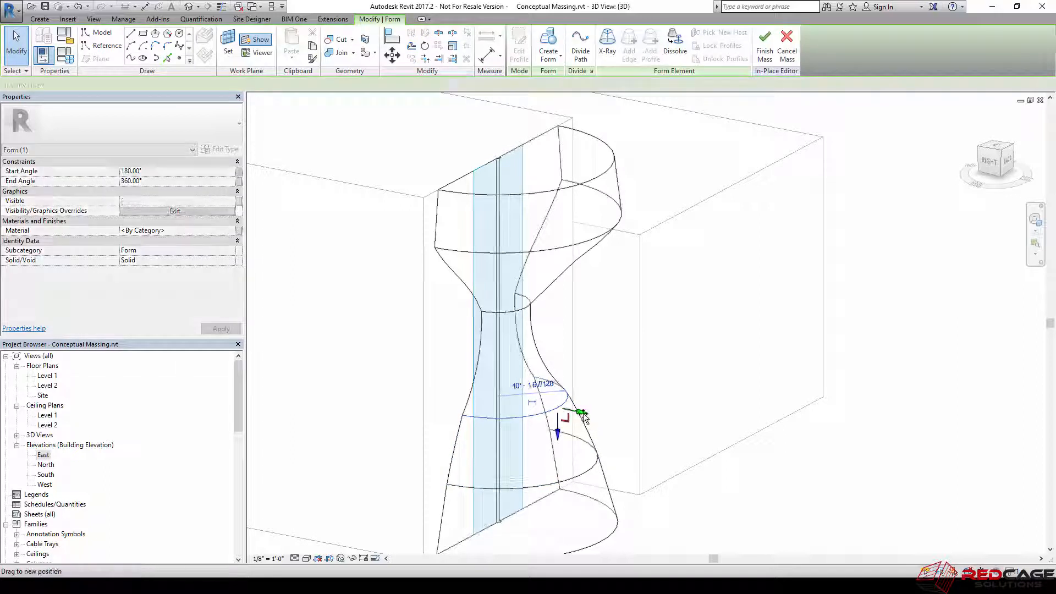
drag(598, 421, 605, 428)
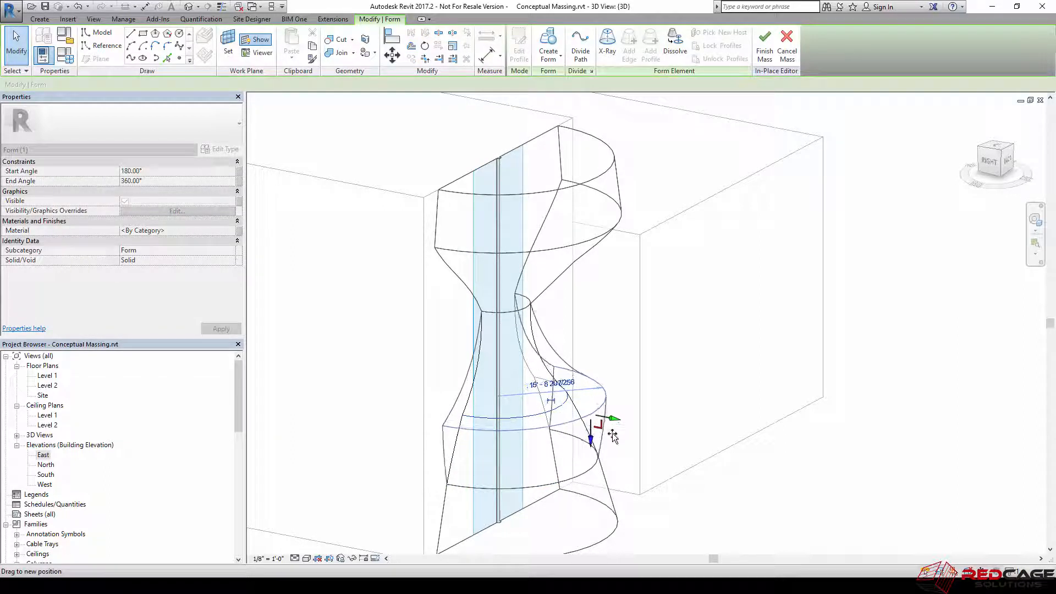
shift+middle_drag(612, 436, 628, 416)
key(Escape)
Step: Assign the Schematic - Office material to the whole reshaped entrance form
scroll(584, 416, down, 2)
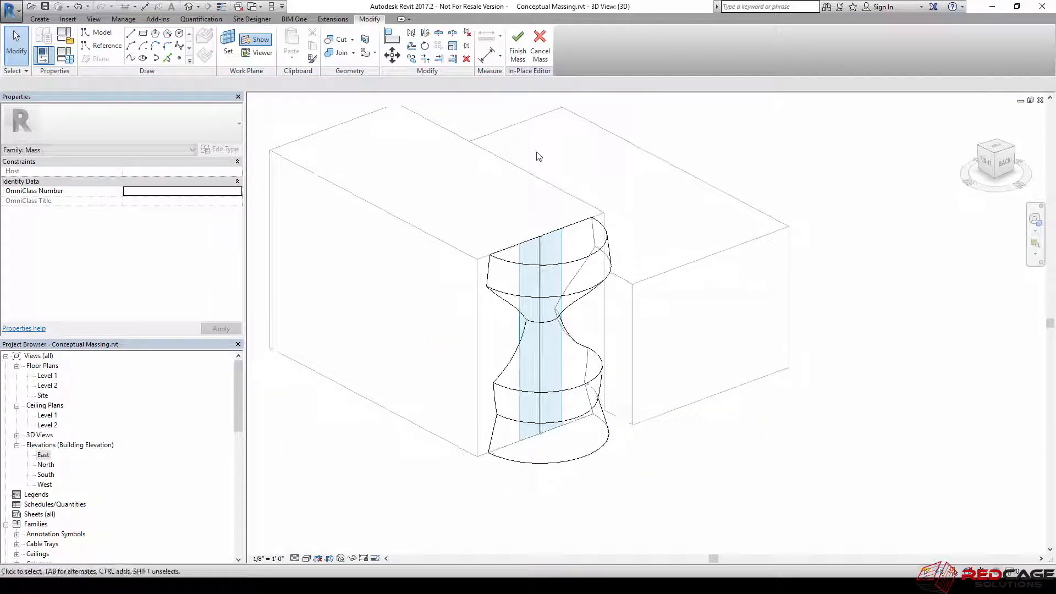
shift+middle_drag(666, 291, 707, 291)
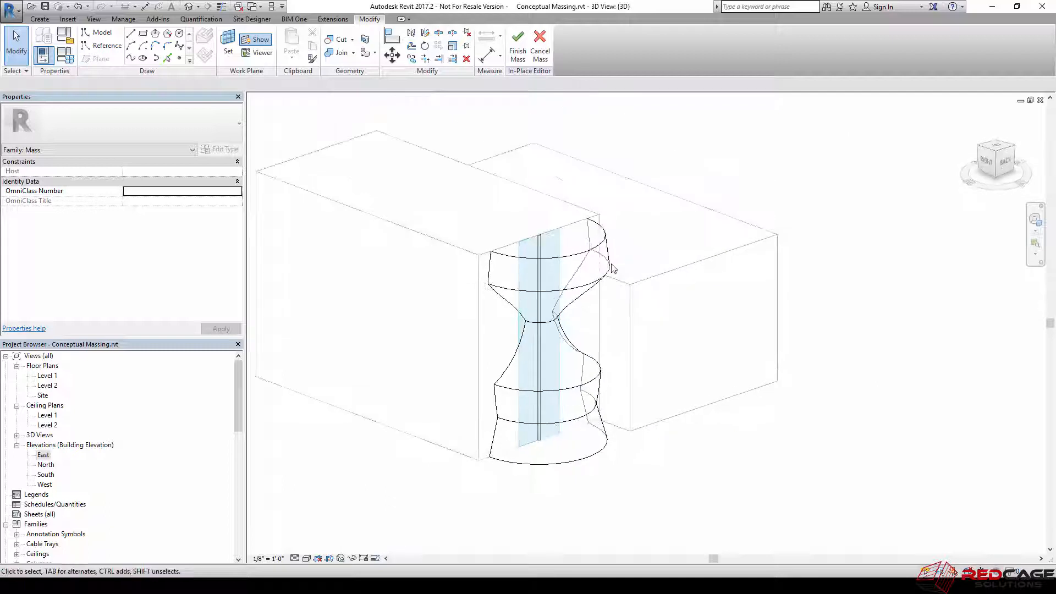
scroll(558, 295, up, 2)
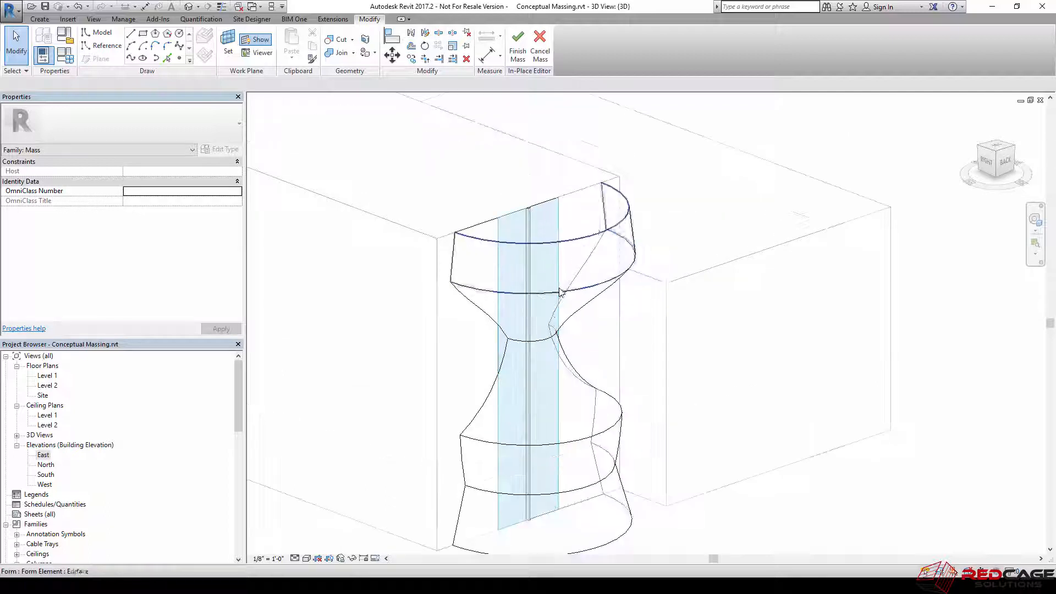
click(595, 243)
click(230, 232)
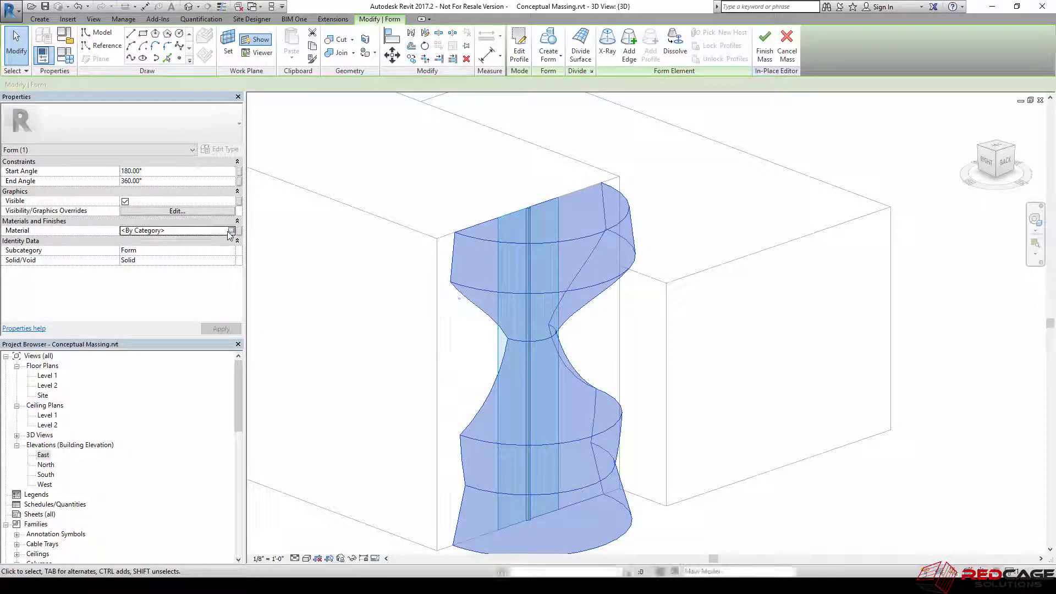
click(232, 230)
click(137, 155)
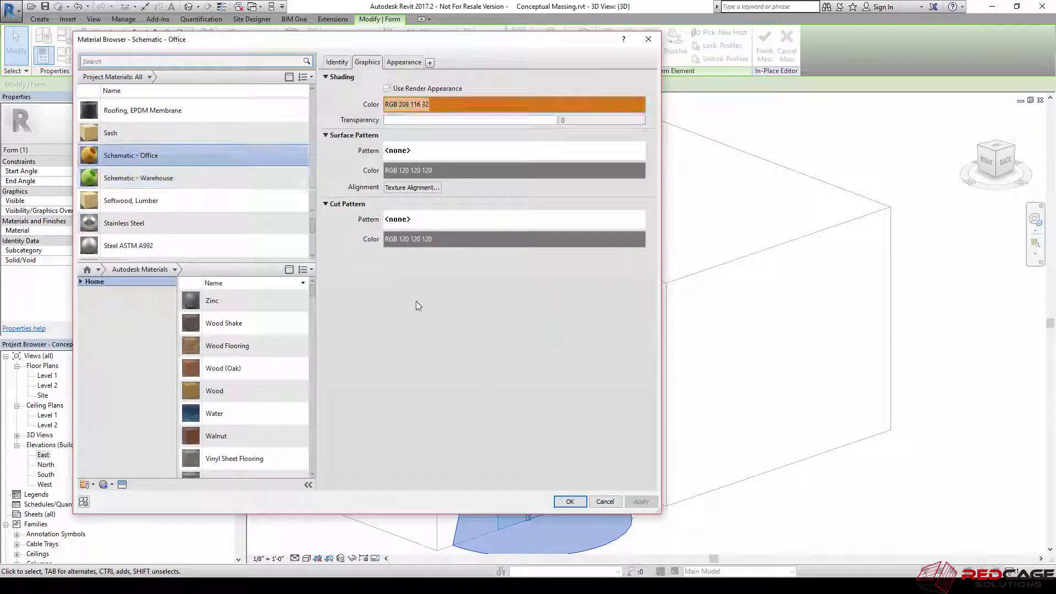
click(560, 501)
click(701, 506)
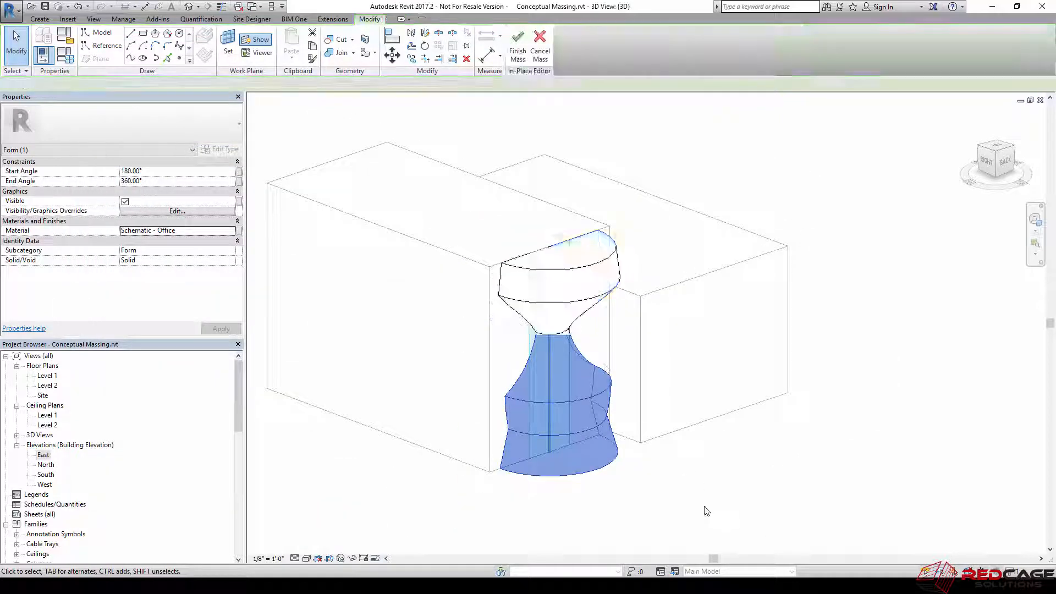
Step: Examine the reshaped entrance form and the surrounding building masses from several angles
mouse_move(691, 443)
shift+middle_down()
mouse_move(713, 448)
mouse_move(687, 474)
mouse_move(685, 461)
shift+middle_up()
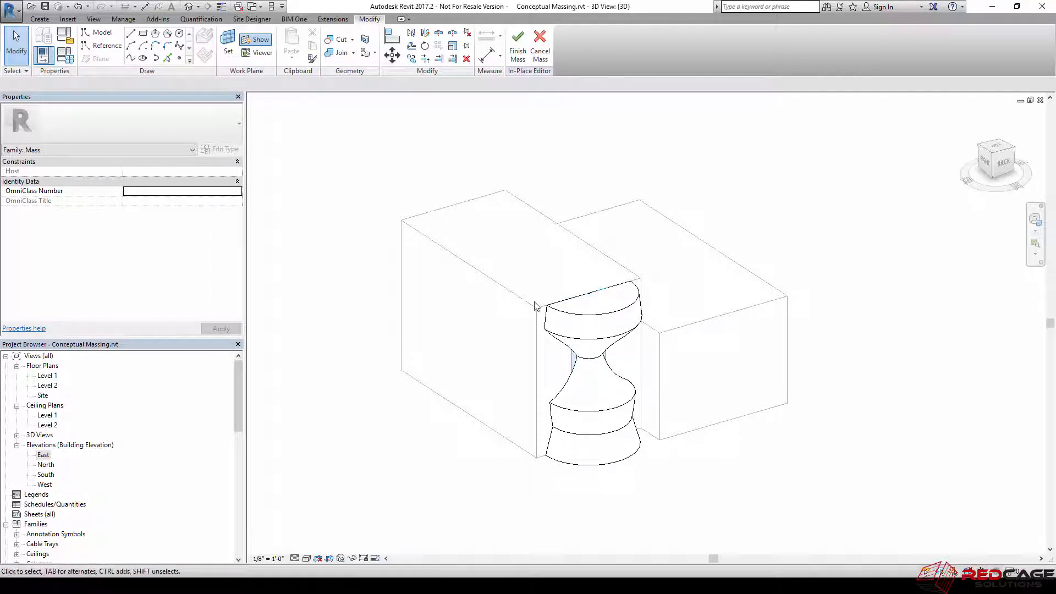
scroll(561, 327, up, 3)
scroll(542, 314, down, 1)
scroll(517, 308, down, 3)
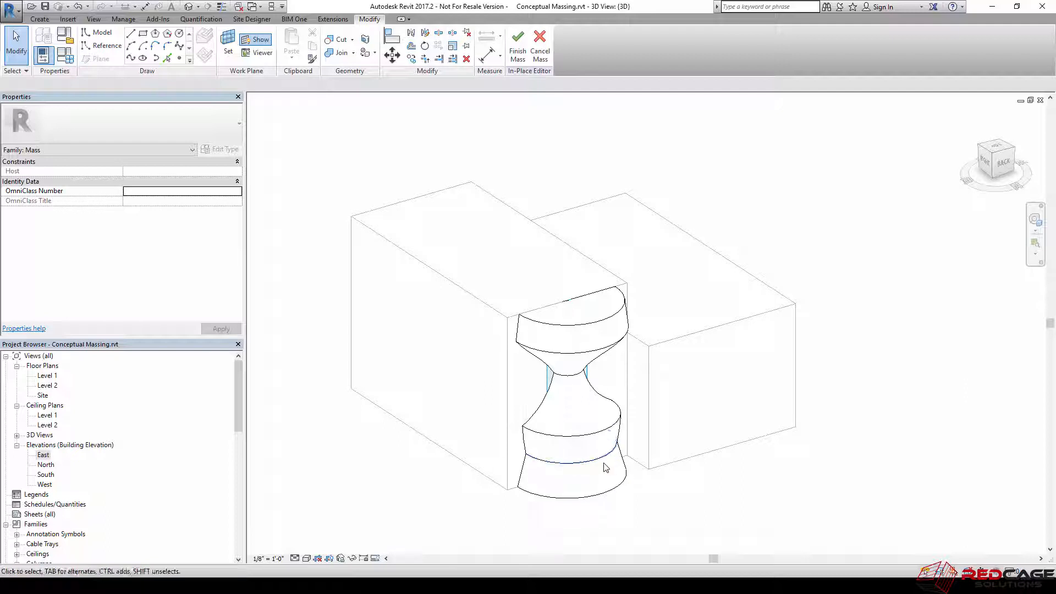
shift+middle_drag(387, 402, 638, 482)
scroll(688, 440, down, 1)
middle_drag(757, 481, 671, 452)
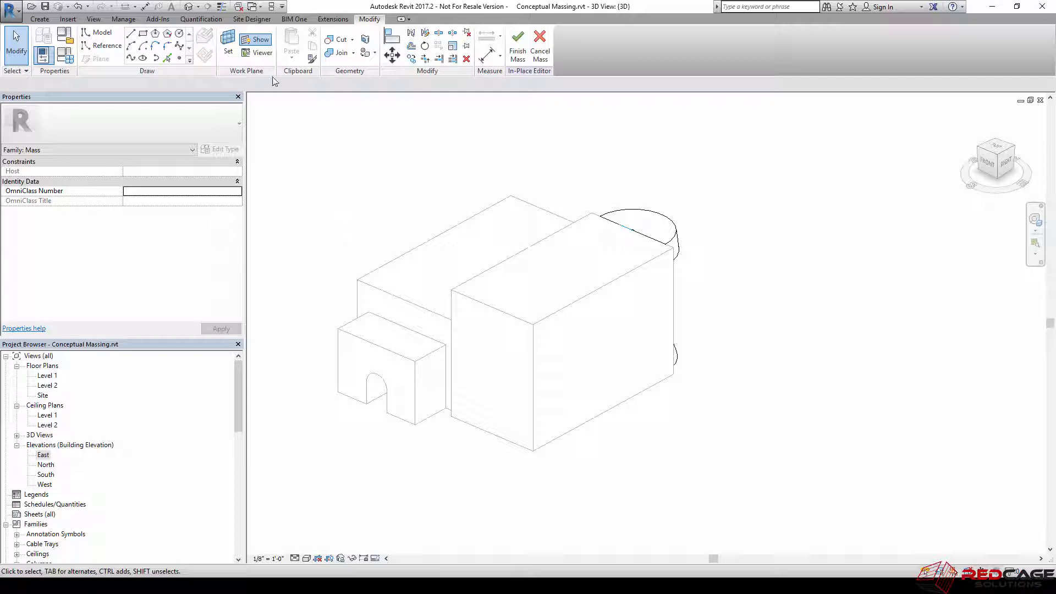
Step: Set the work plane to Level 1 and sketch a model-line rectangle on the ground beside the tall mass's long outer side
click(229, 62)
click(87, 85)
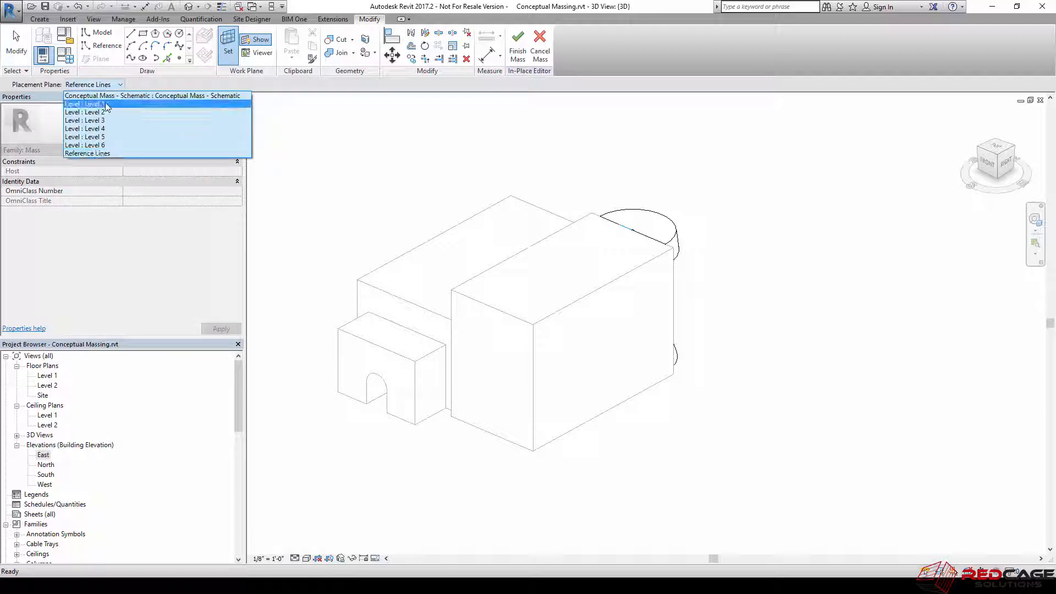
click(87, 104)
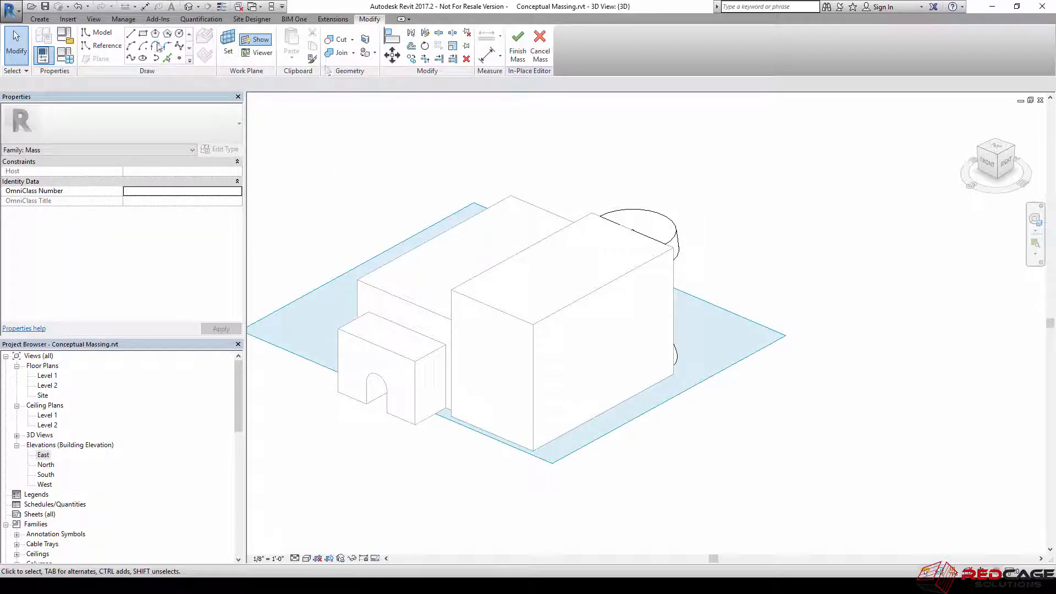
click(143, 33)
click(591, 440)
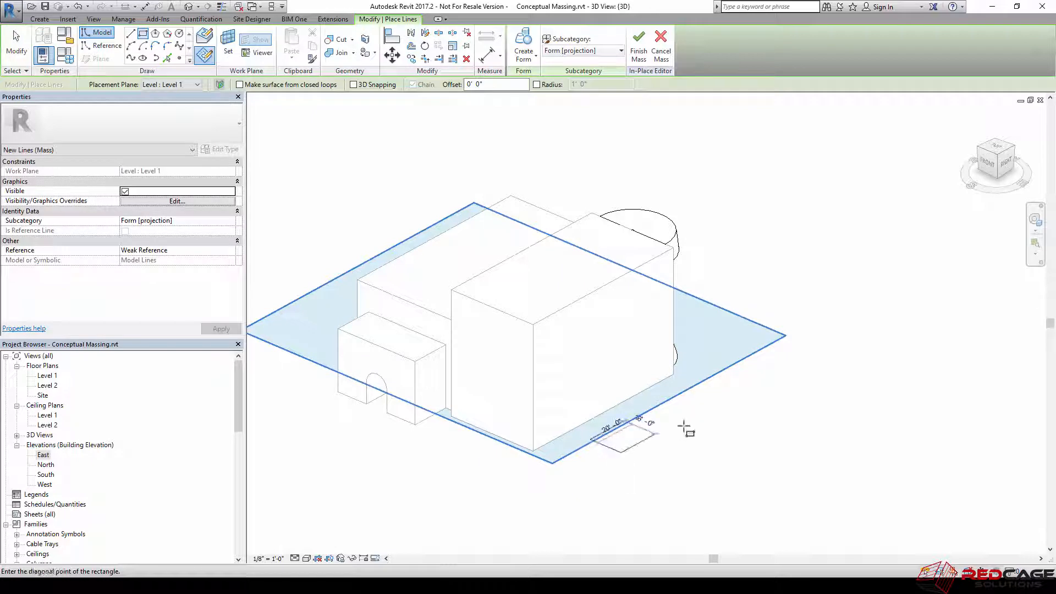
click(711, 417)
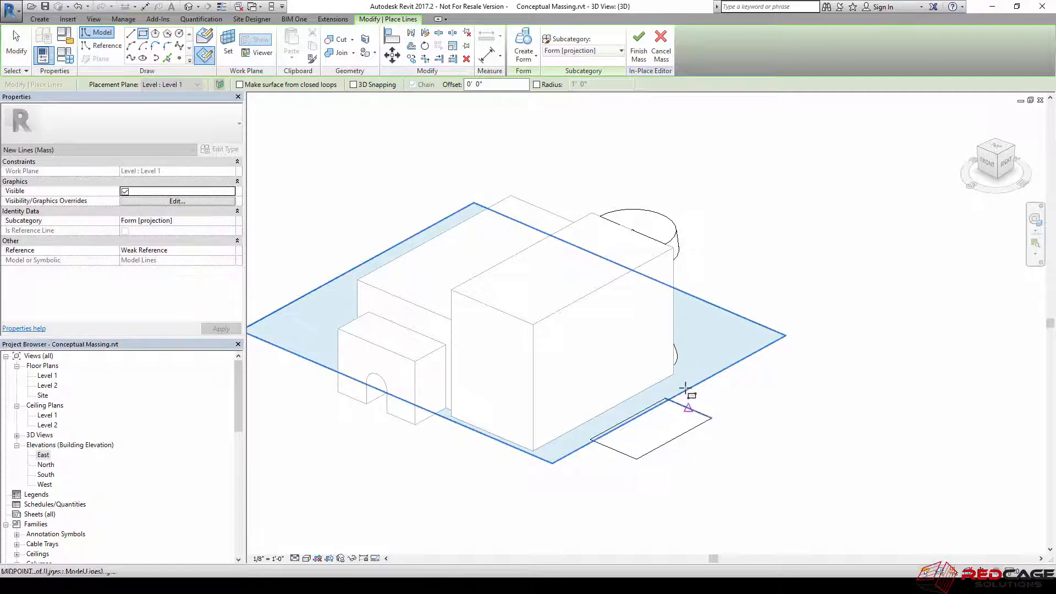
key(Escape)
key(Escape)
Step: In top view, sketch a rectangle on Level 3 from the first rectangle's opposite corners, using an offset of -4' 0"
click(995, 146)
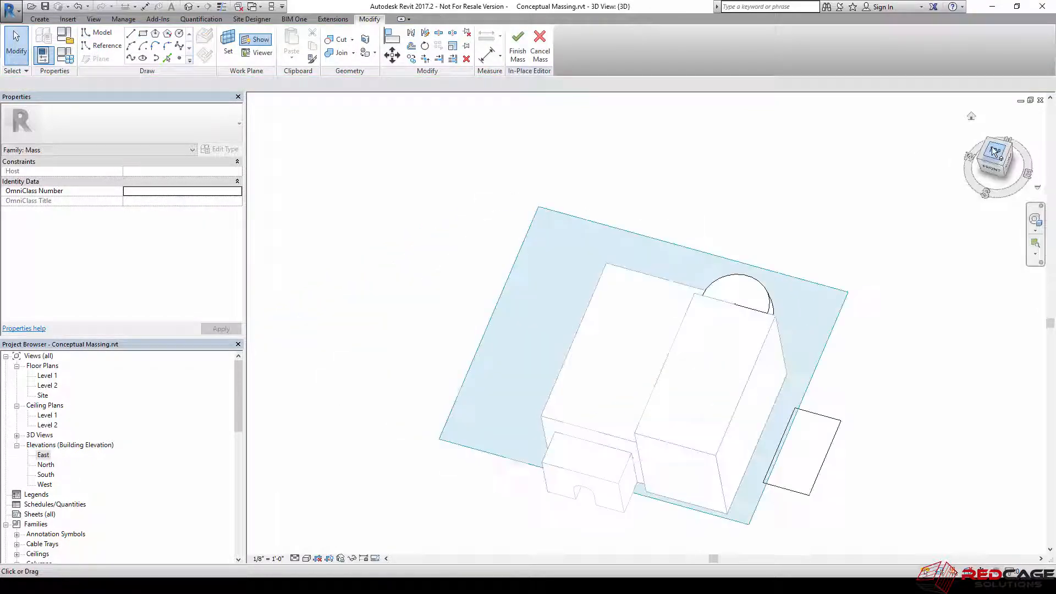
middle_drag(900, 315, 777, 324)
scroll(724, 367, up, 2)
middle_drag(771, 367, 737, 355)
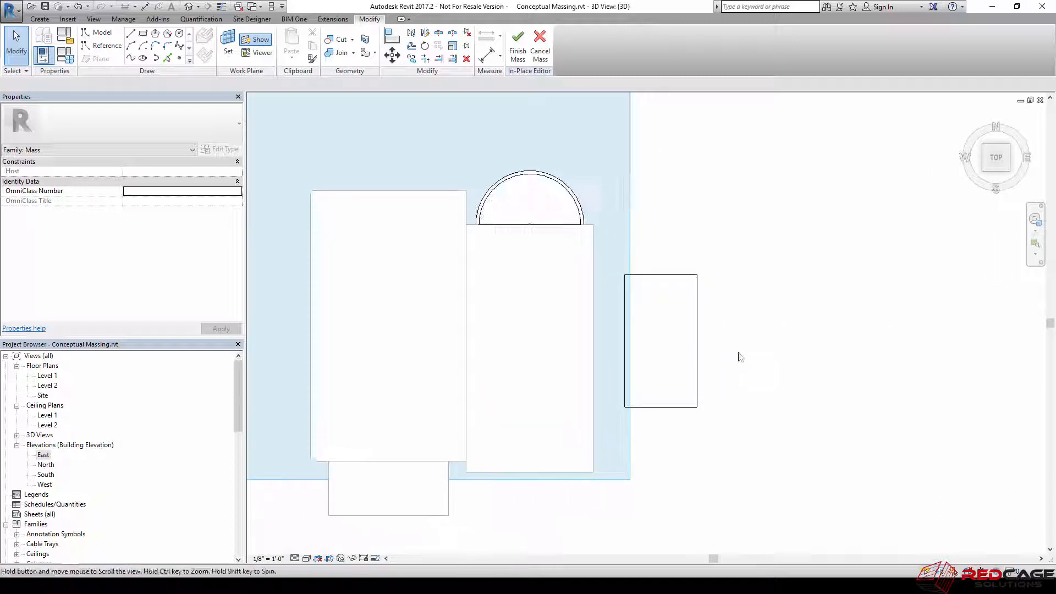
click(228, 44)
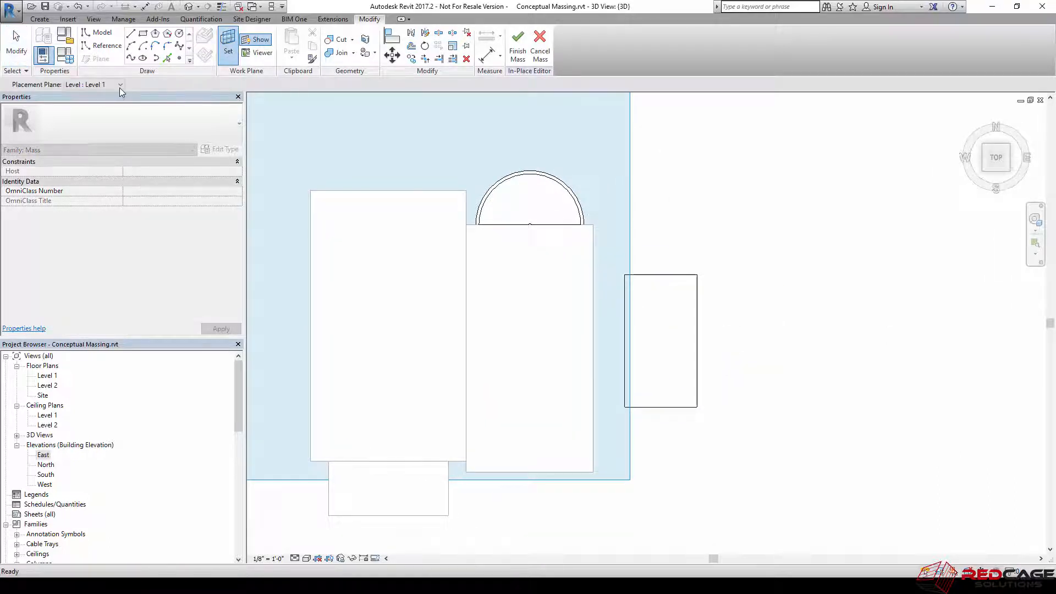
click(119, 85)
click(175, 137)
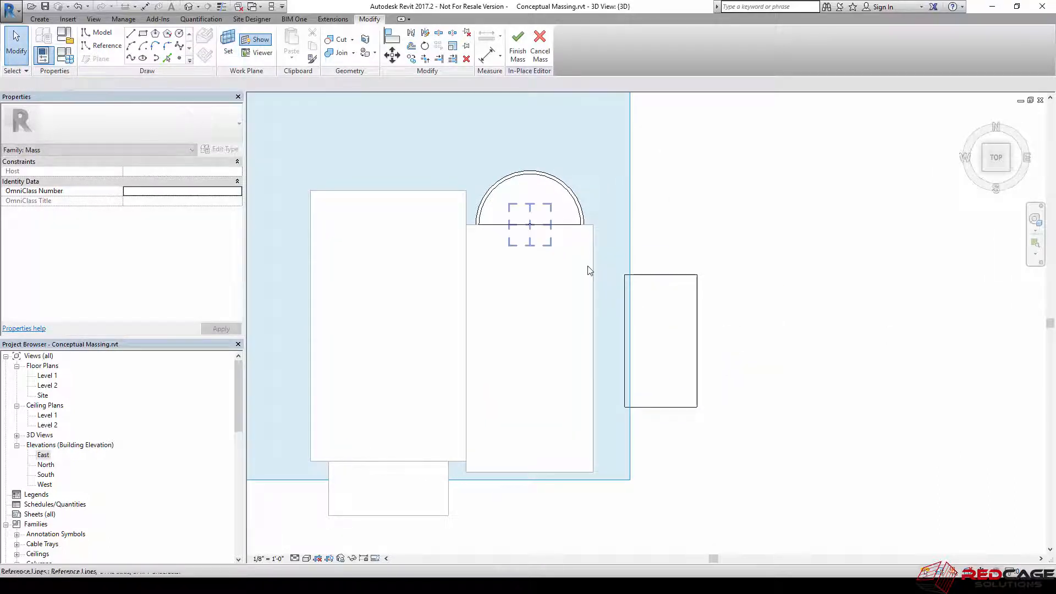
click(143, 34)
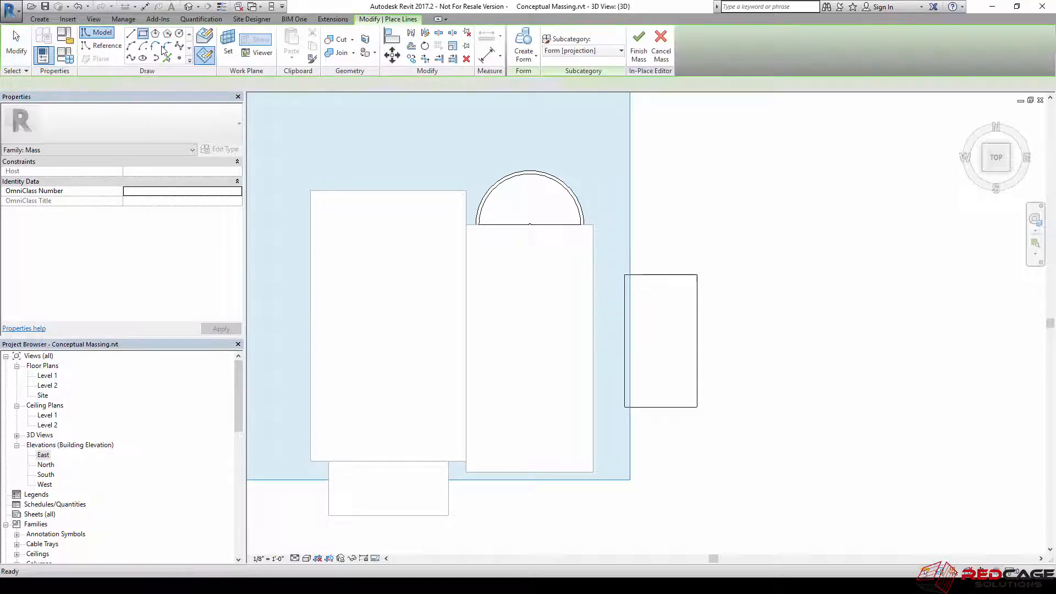
text(-)
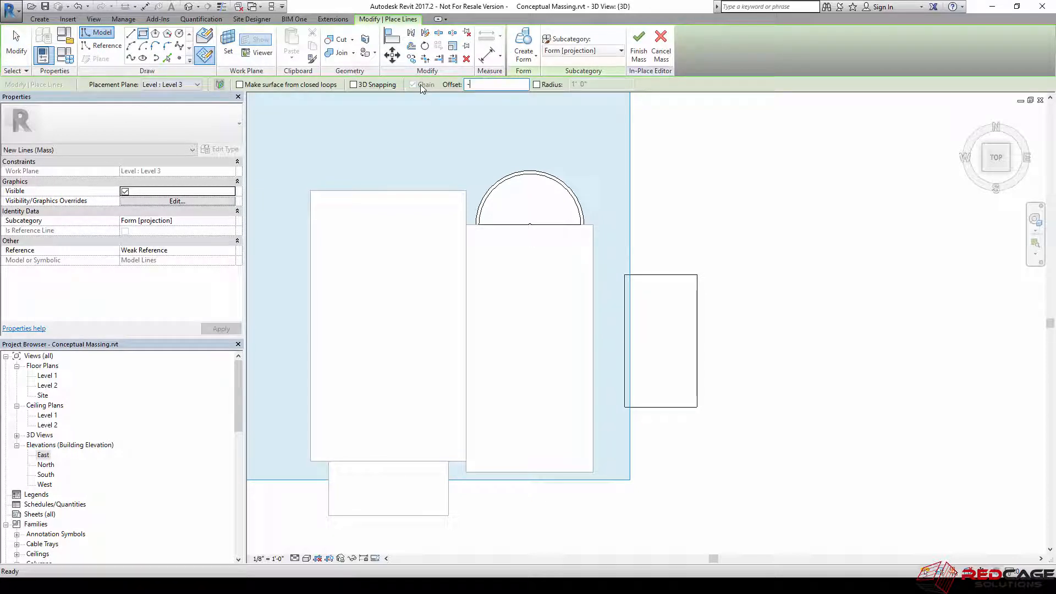
text(4'  0")
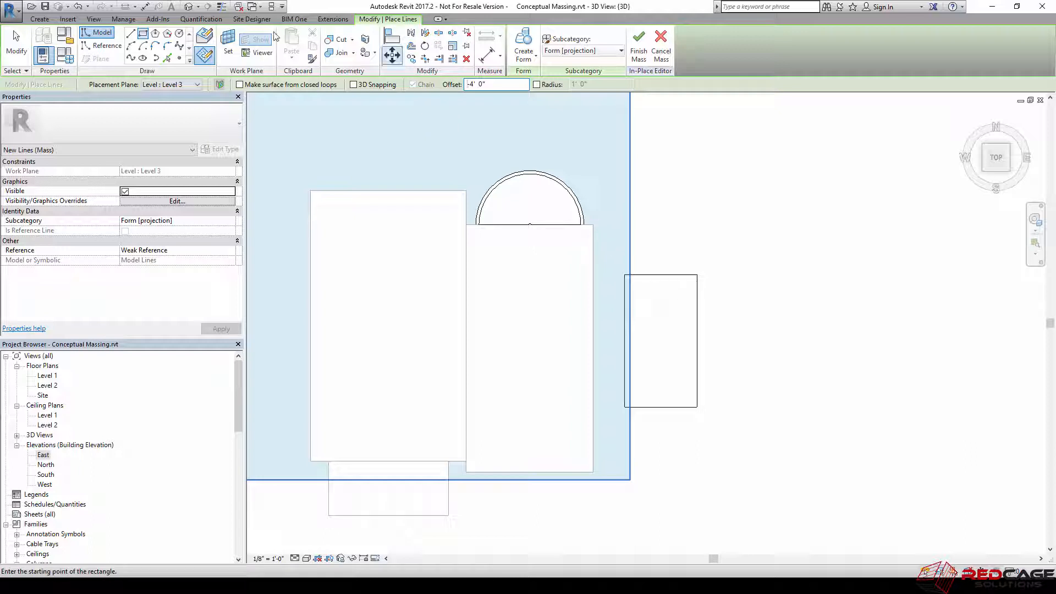
click(696, 275)
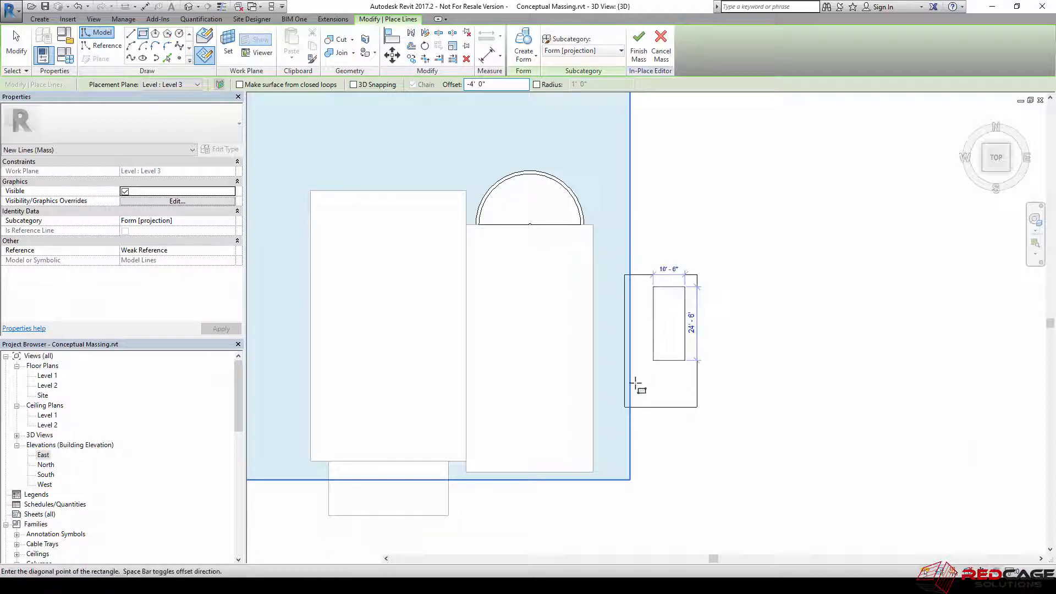
click(625, 407)
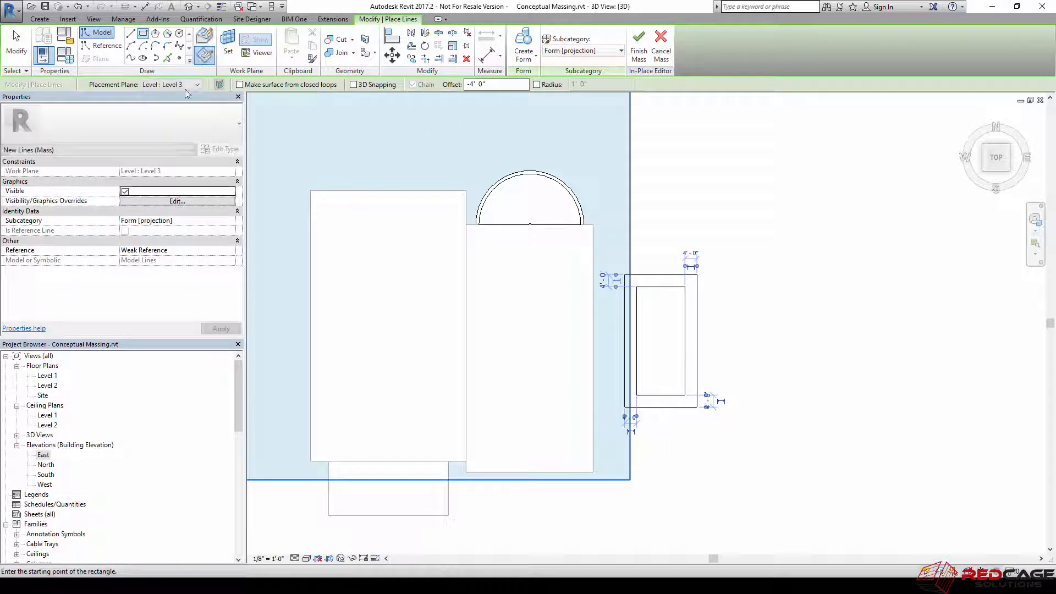
Step: Sketch a rectangle on Level 5 from the ground rectangle's opposite corners, using an offset of 14' 0"
click(187, 84)
click(176, 137)
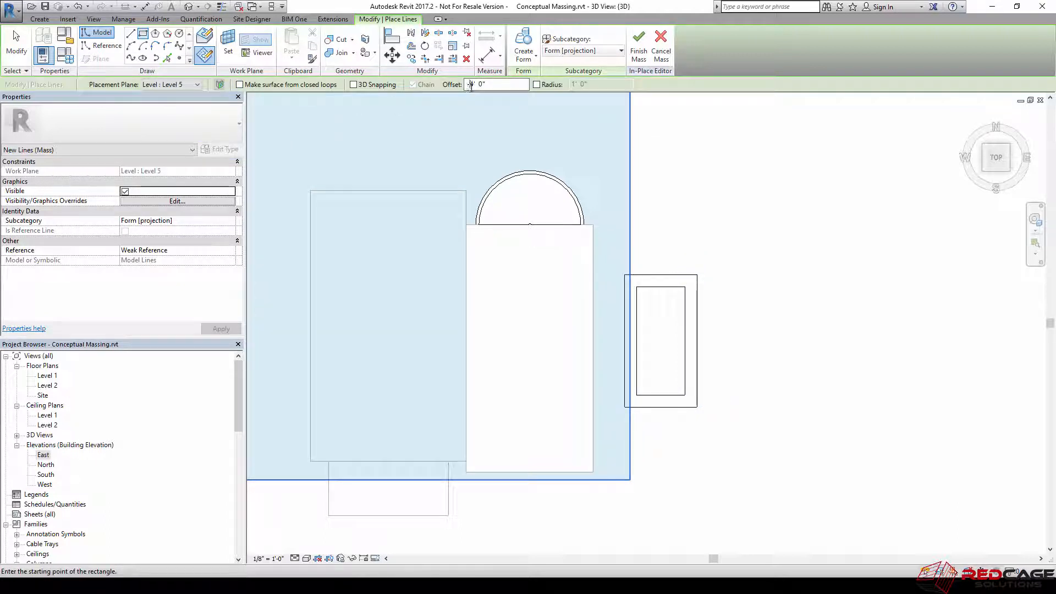
click(469, 85)
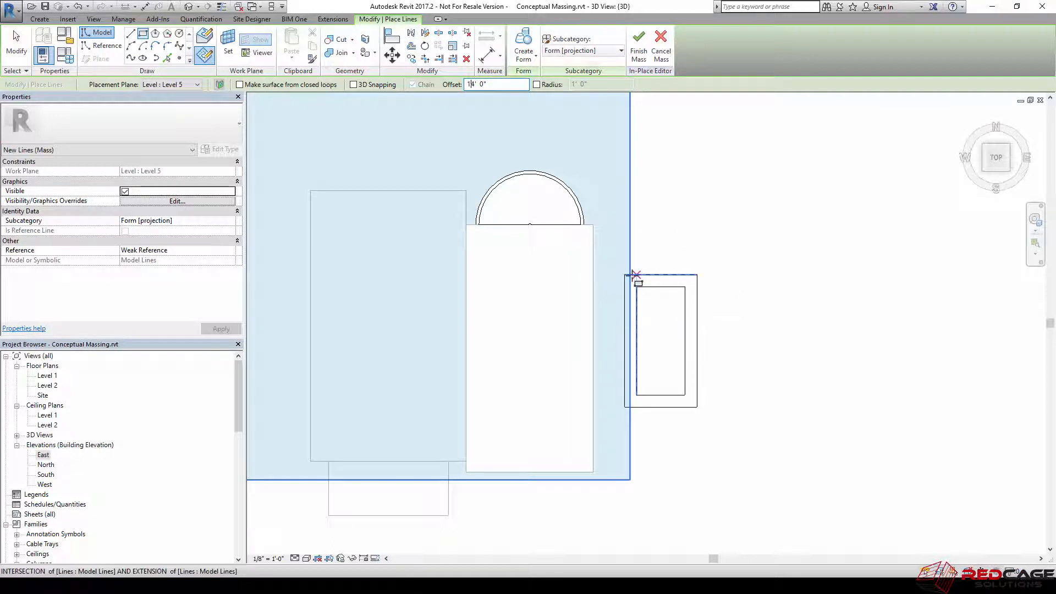
click(625, 275)
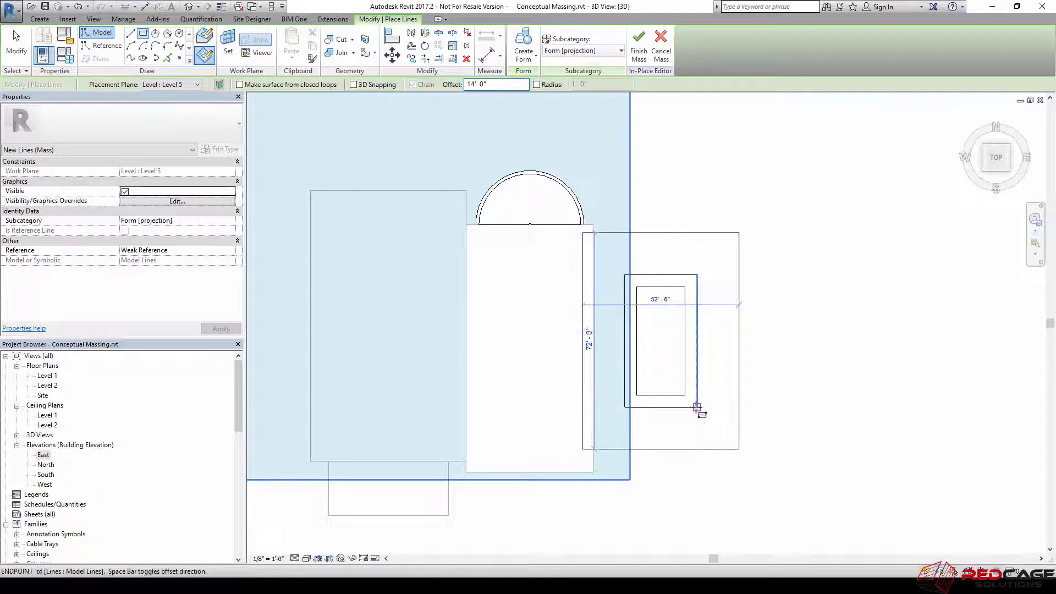
click(696, 407)
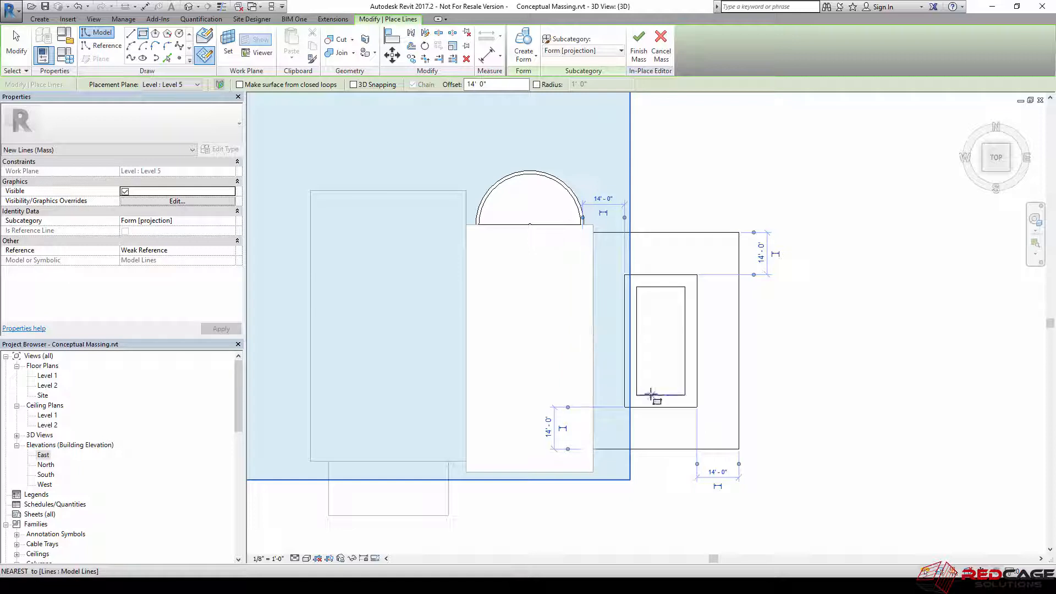
Step: Sketch another rectangle on Level 5 inside the large one from its opposite corners, using an offset of -4' 0"
click(195, 84)
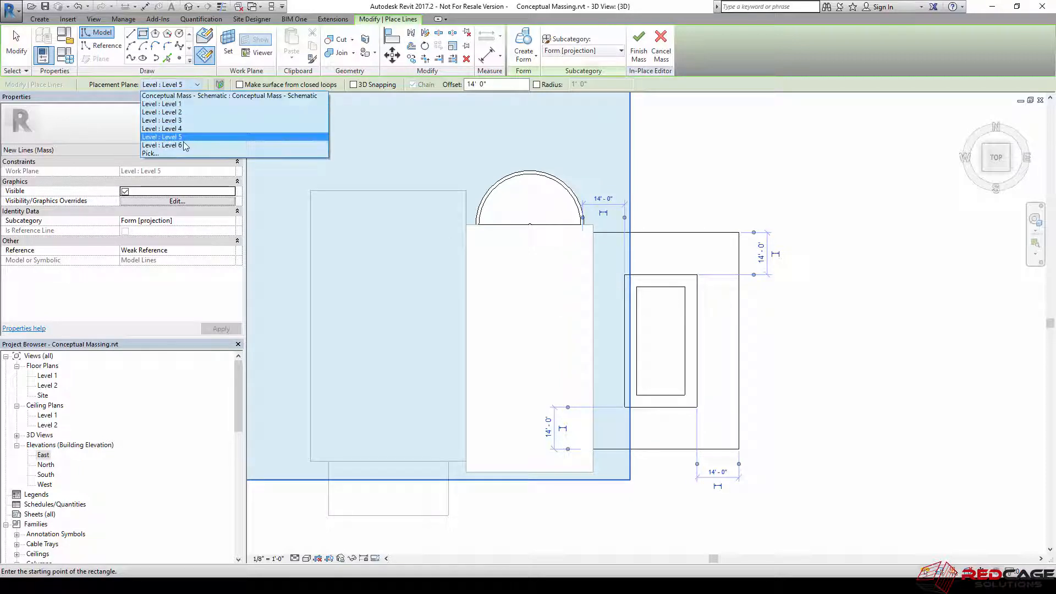
click(186, 154)
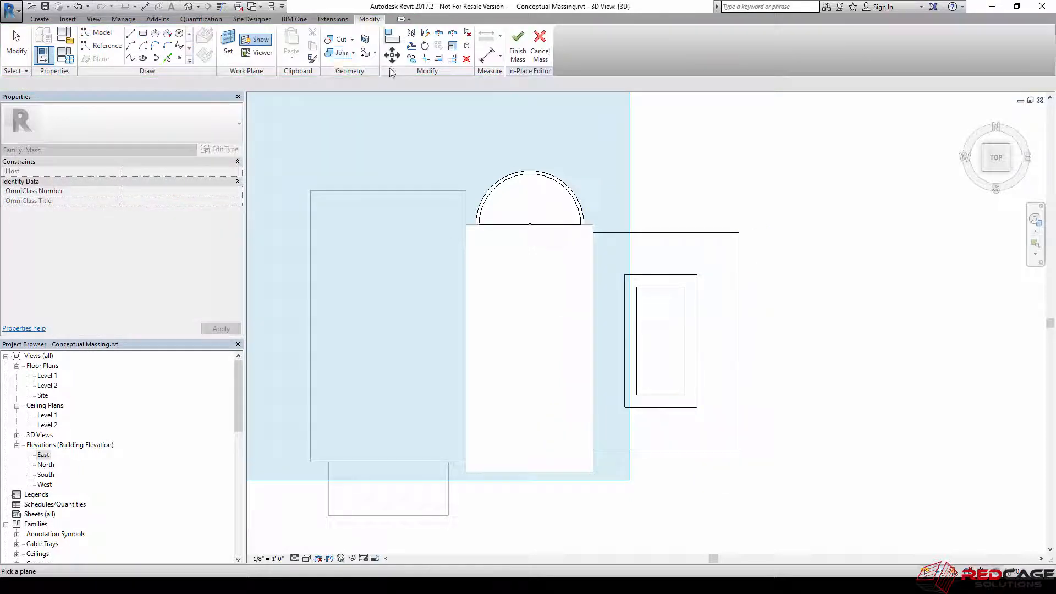
click(143, 35)
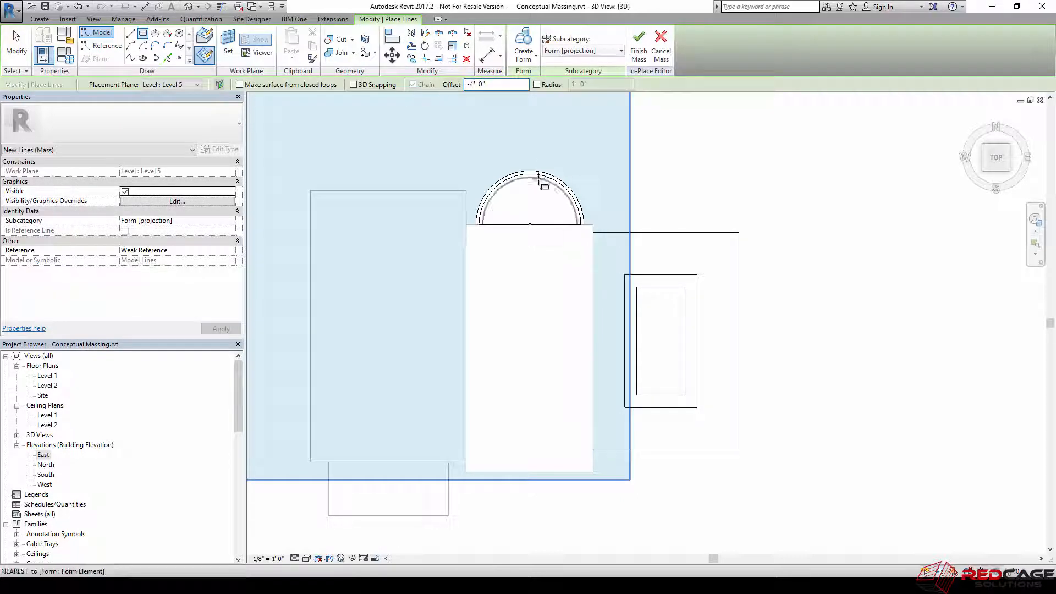
click(582, 232)
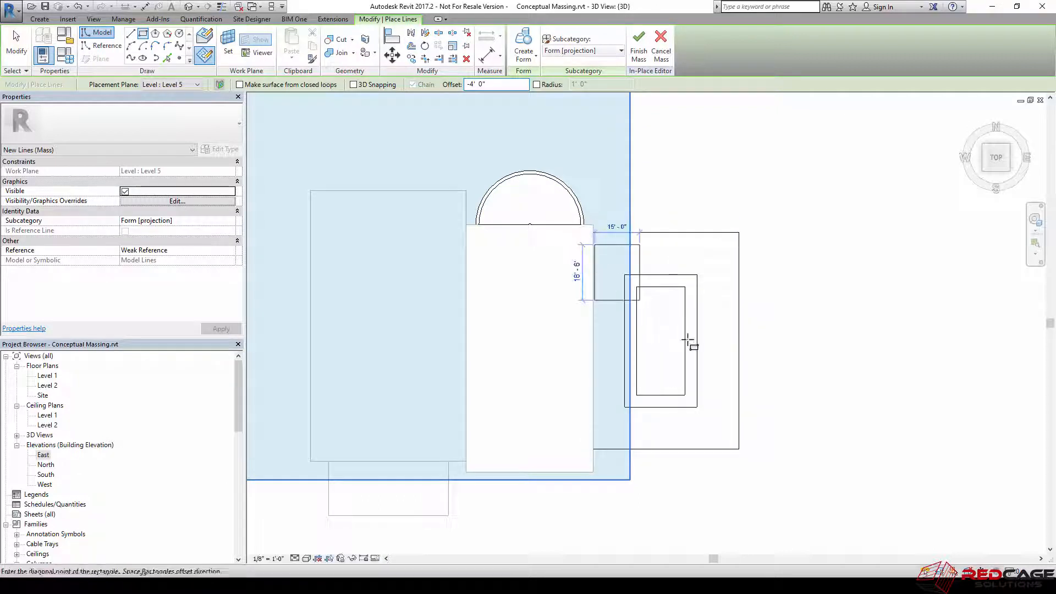
click(737, 421)
scroll(731, 352, down, 2)
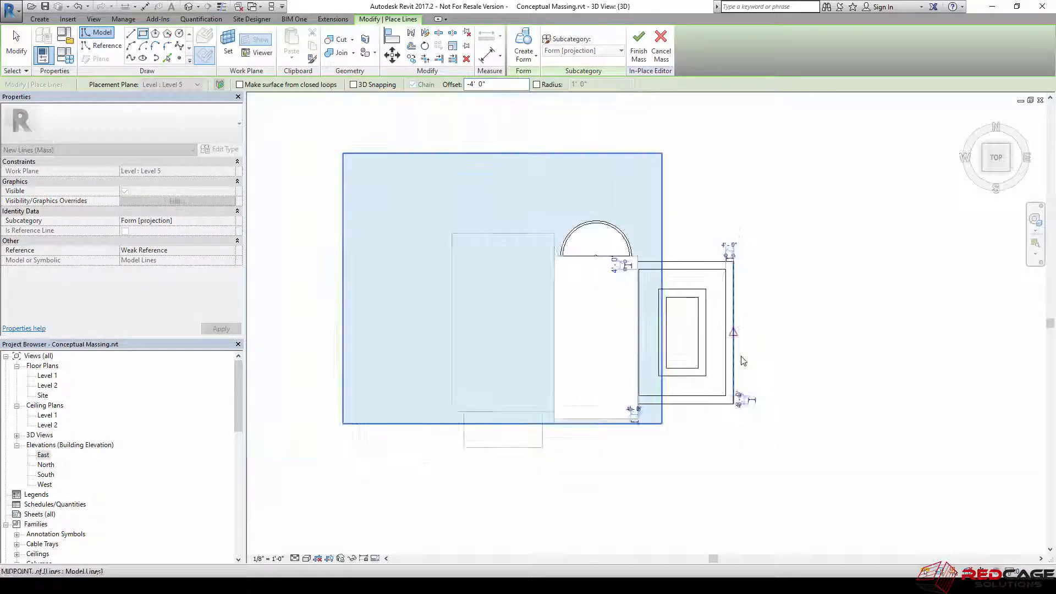
key(Escape)
key(Escape)
Step: Move the outermost rectangle from its current host level up to Level 6
shift+middle_drag(710, 407, 691, 284)
scroll(691, 285, up, 2)
shift+middle_drag(701, 376, 702, 424)
click(715, 314)
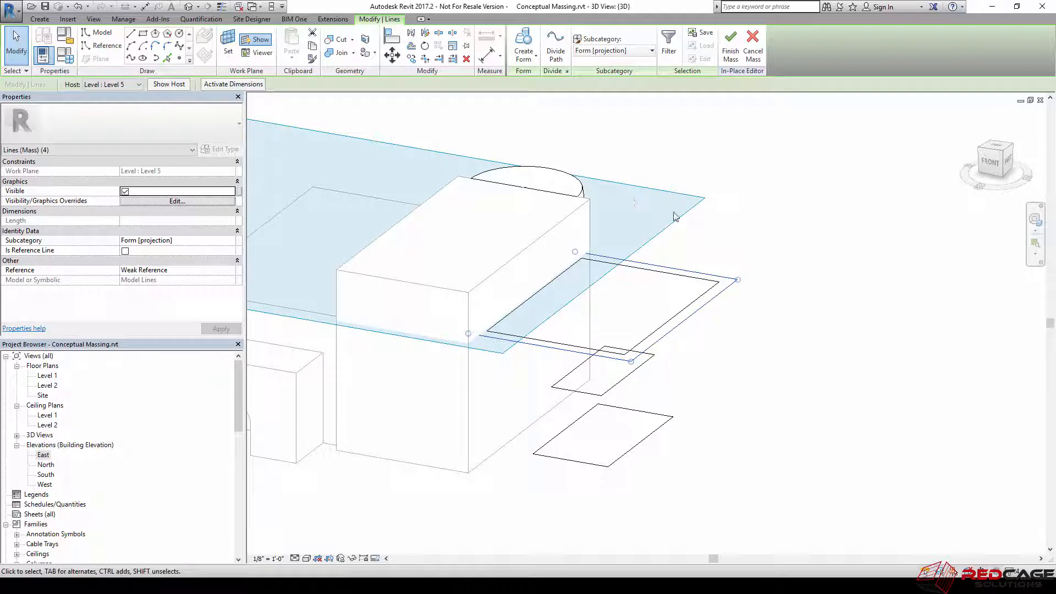
click(137, 84)
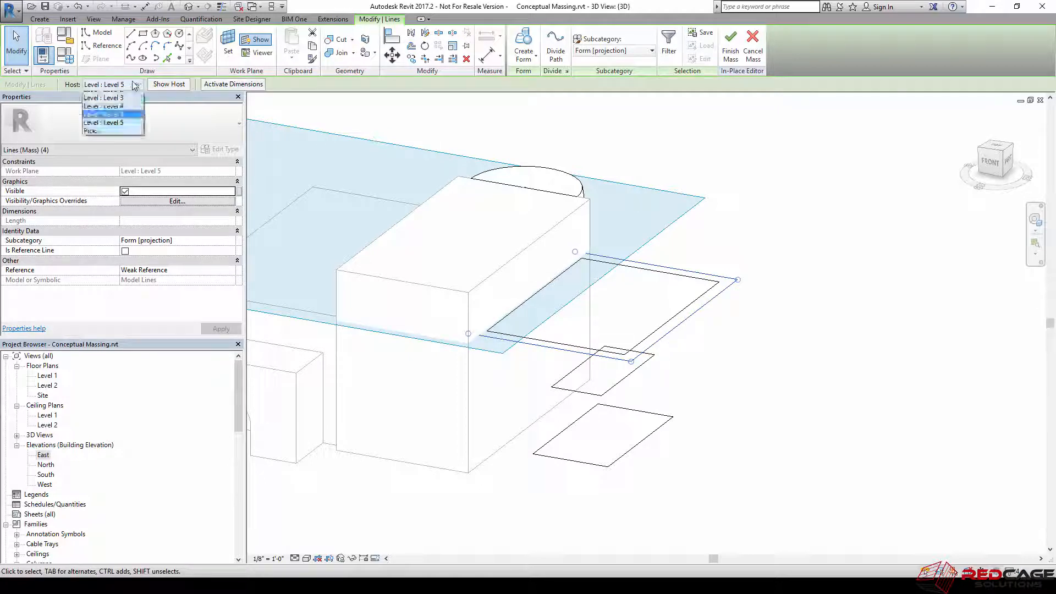
click(113, 137)
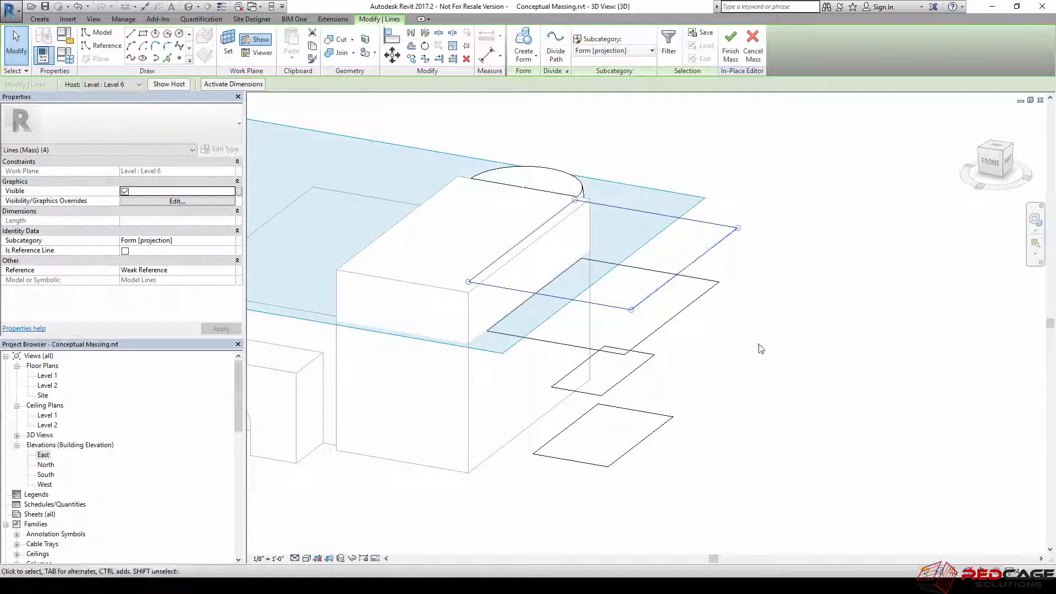
click(743, 357)
mouse_move(750, 356)
shift+middle_down()
mouse_move(767, 323)
mouse_move(769, 346)
mouse_move(728, 370)
mouse_move(738, 320)
mouse_move(739, 339)
shift+middle_up()
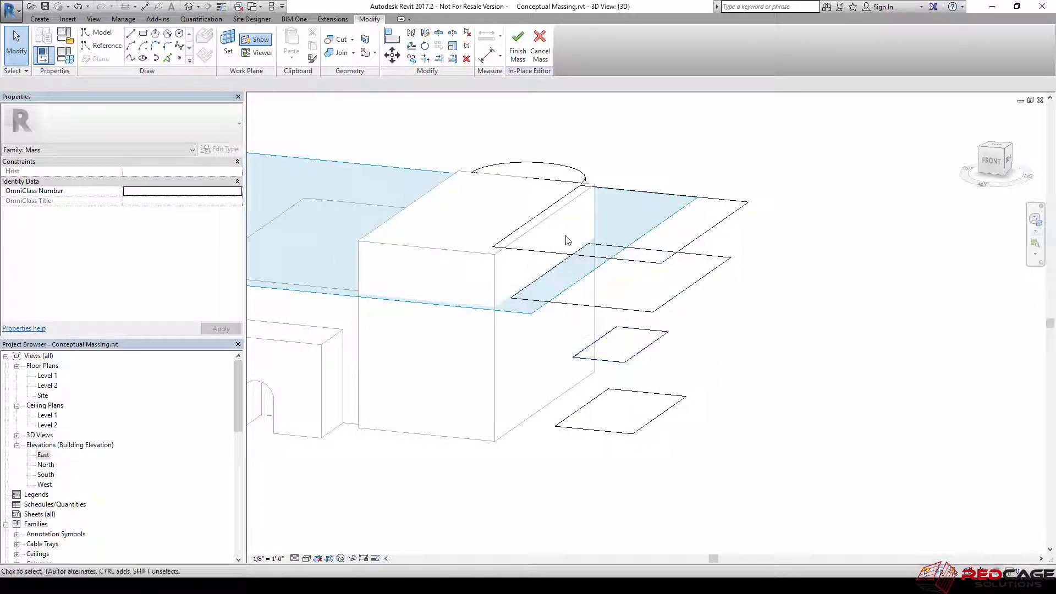
Step: Align the inner long edge of the Level 6 rectangle to the tall mass's long outer face
scroll(537, 283, up, 2)
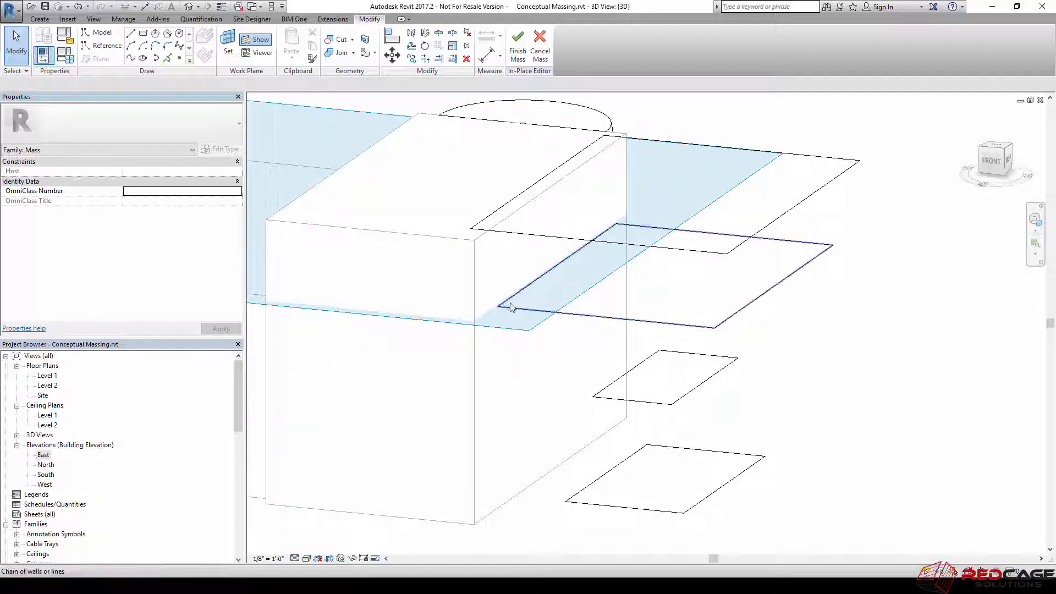
mouse_move(538, 290)
shift+middle_down()
mouse_move(565, 240)
mouse_move(599, 248)
mouse_move(549, 290)
shift+middle_up()
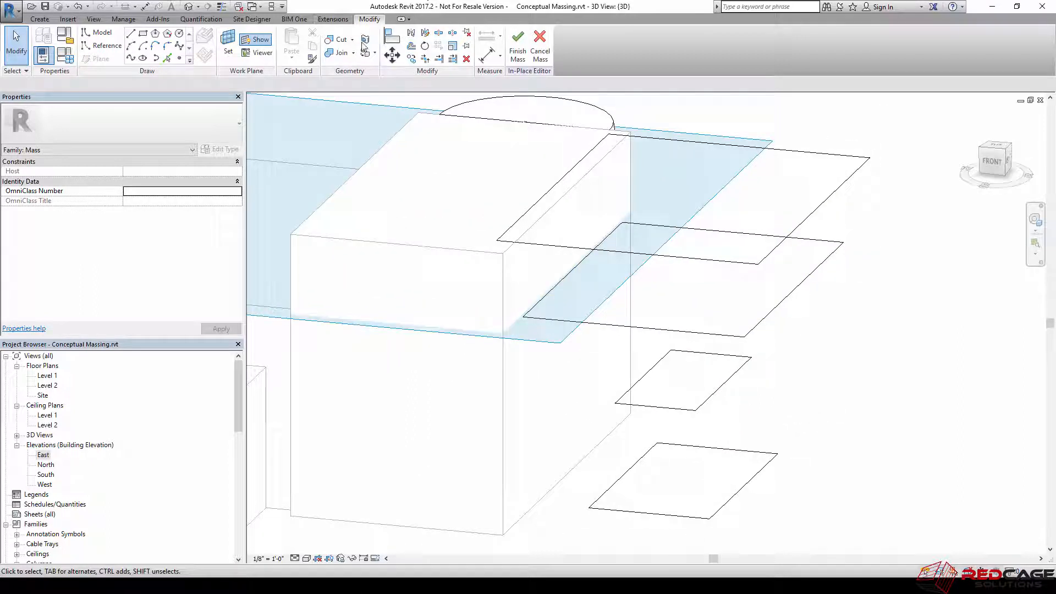
click(390, 40)
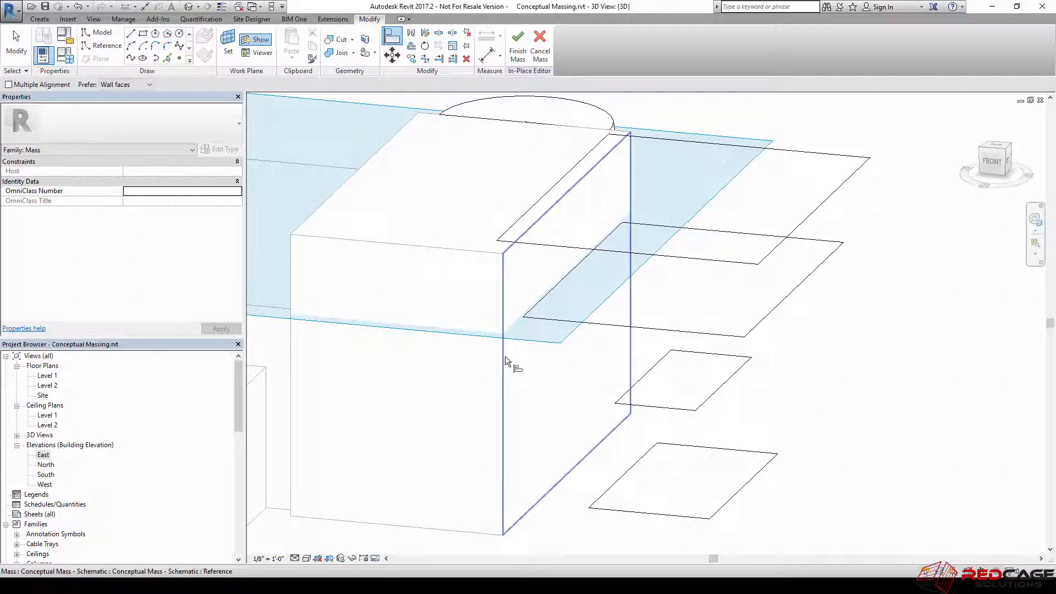
click(538, 205)
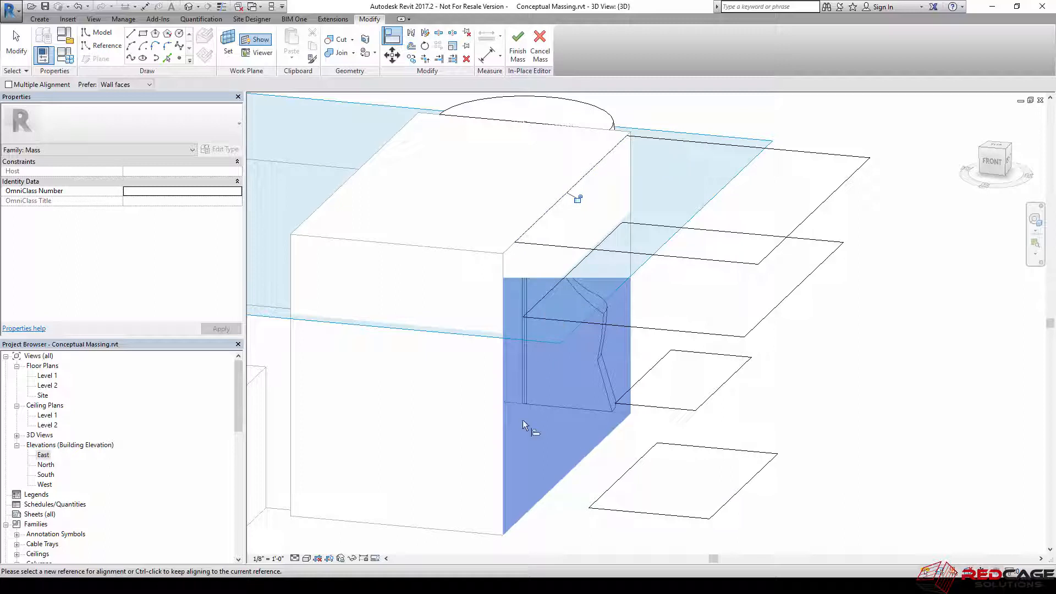
click(546, 295)
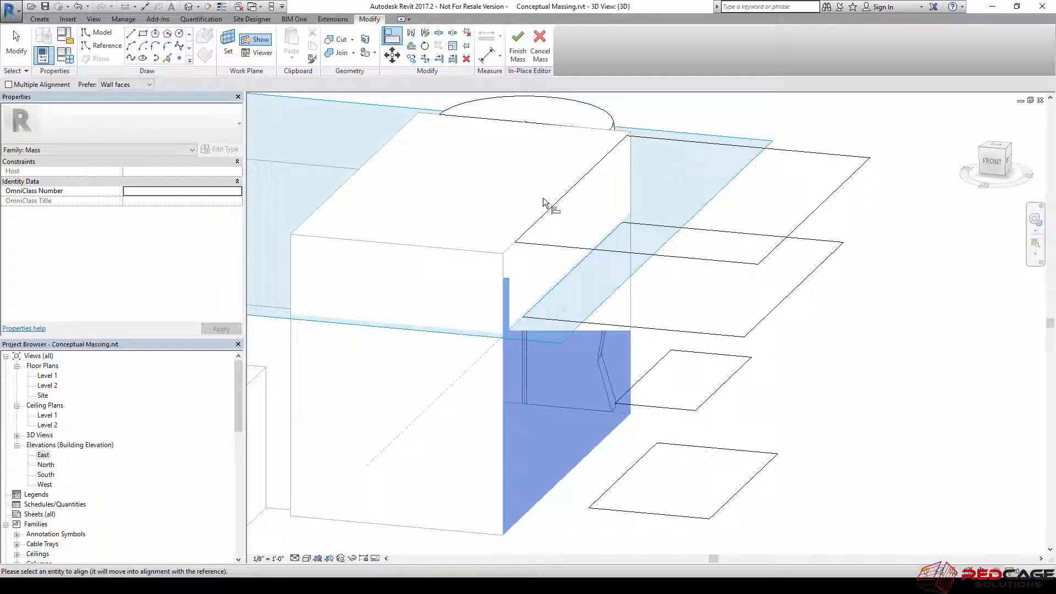
shift+middle_drag(618, 234, 596, 322)
key(Escape)
key(Escape)
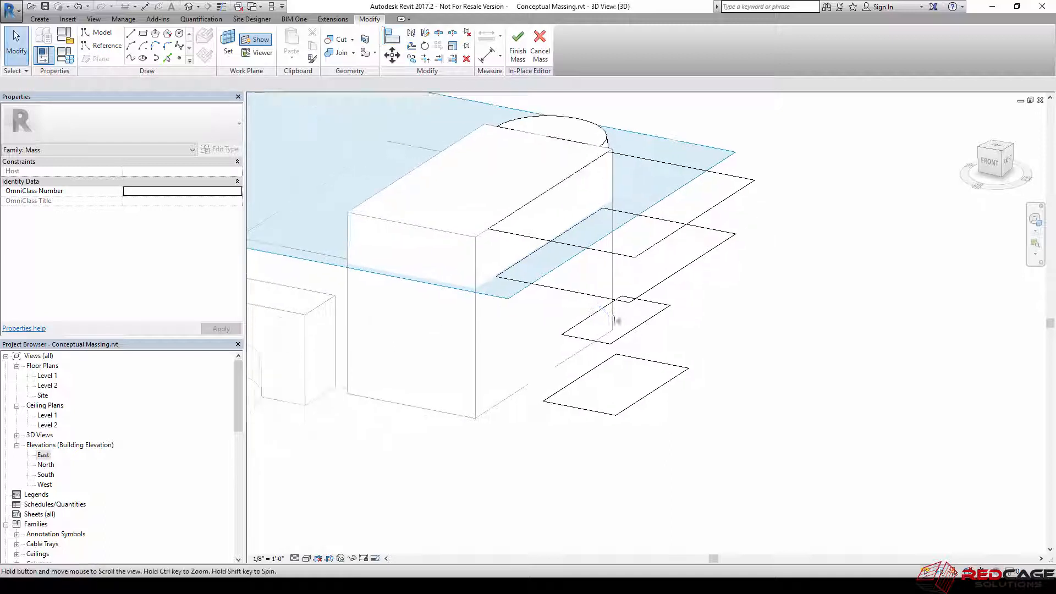
mouse_move(702, 442)
mouse_down()
mouse_move(700, 338)
mouse_move(671, 244)
mouse_up()
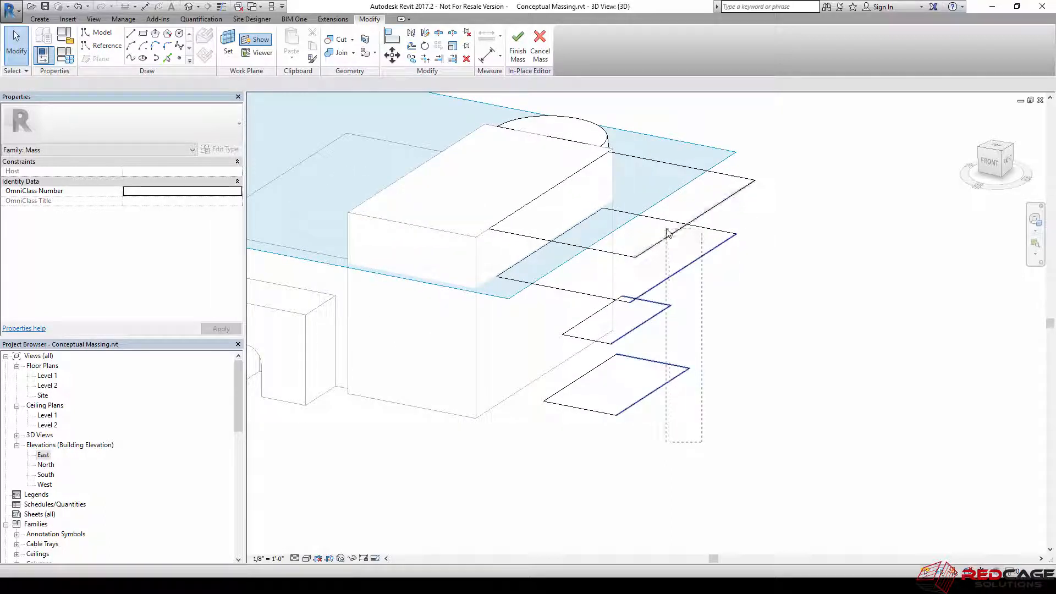
middle_drag(622, 334, 717, 358)
key(Escape)
Step: Try to create one solid form from all four stacked rectangles together
scroll(721, 346, down, 2)
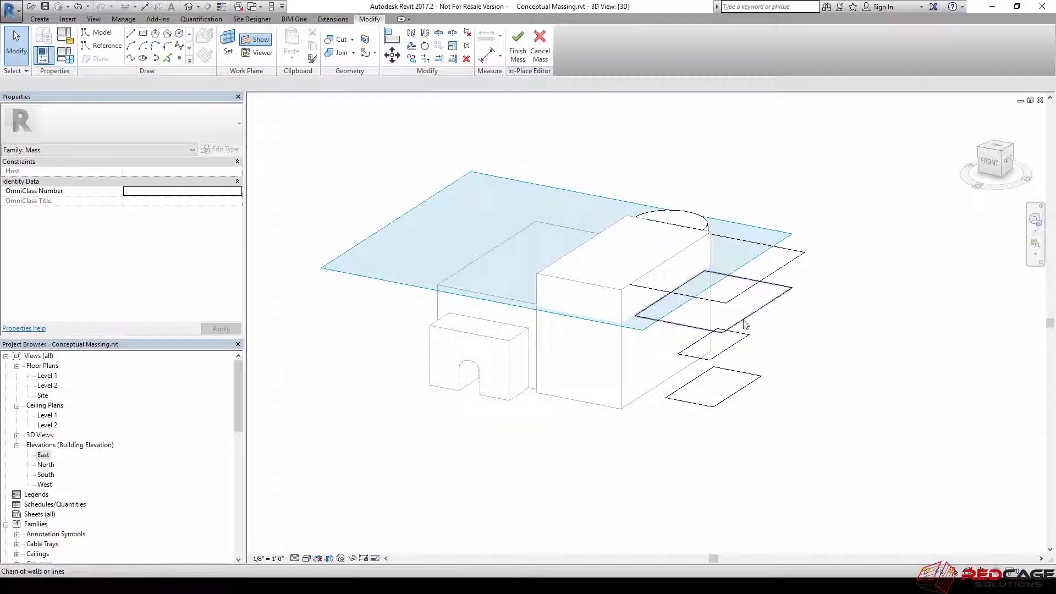
click(756, 321)
ctrl+click(731, 346)
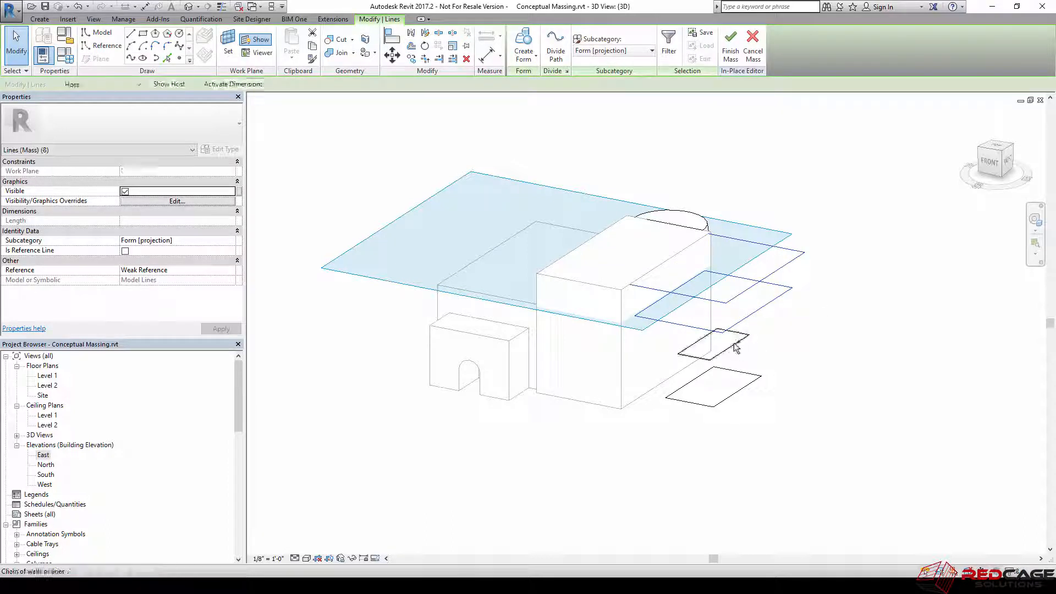
ctrl+click(752, 383)
middle_drag(731, 377, 671, 302)
click(526, 58)
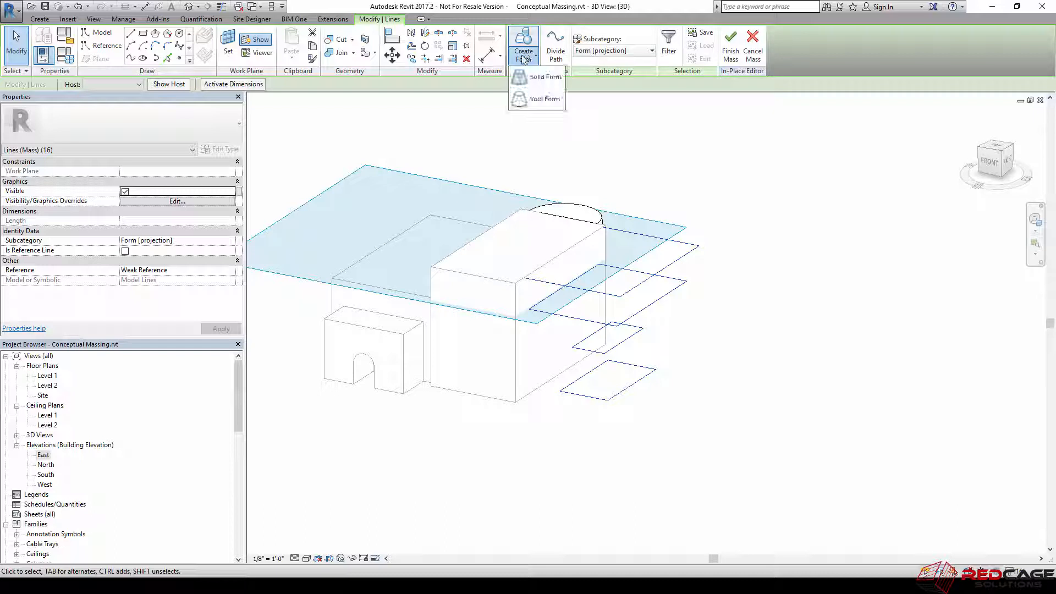
click(531, 83)
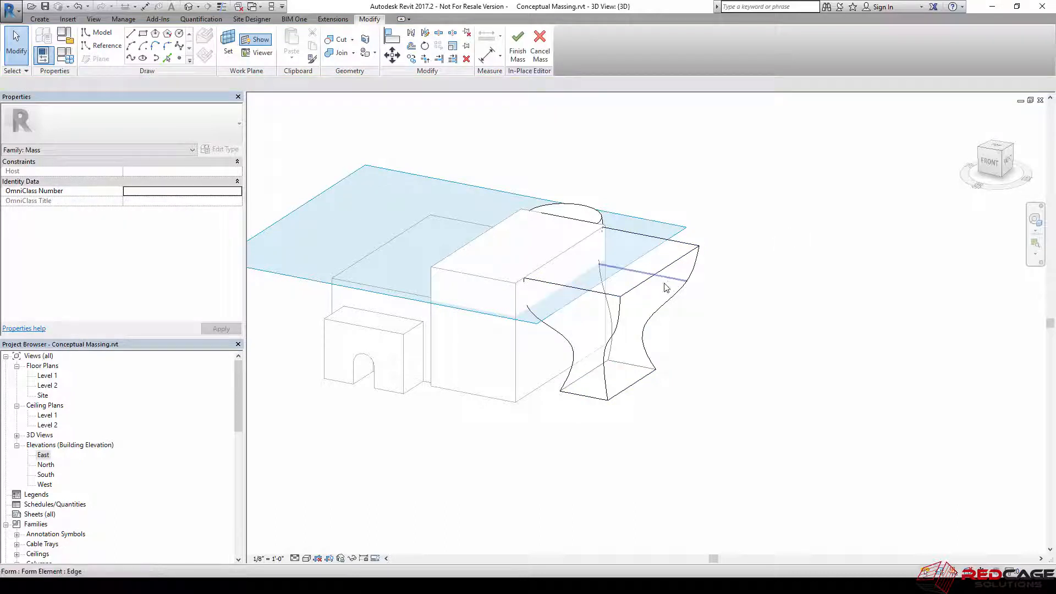
shift+middle_drag(615, 325, 558, 317)
scroll(558, 318, up, 3)
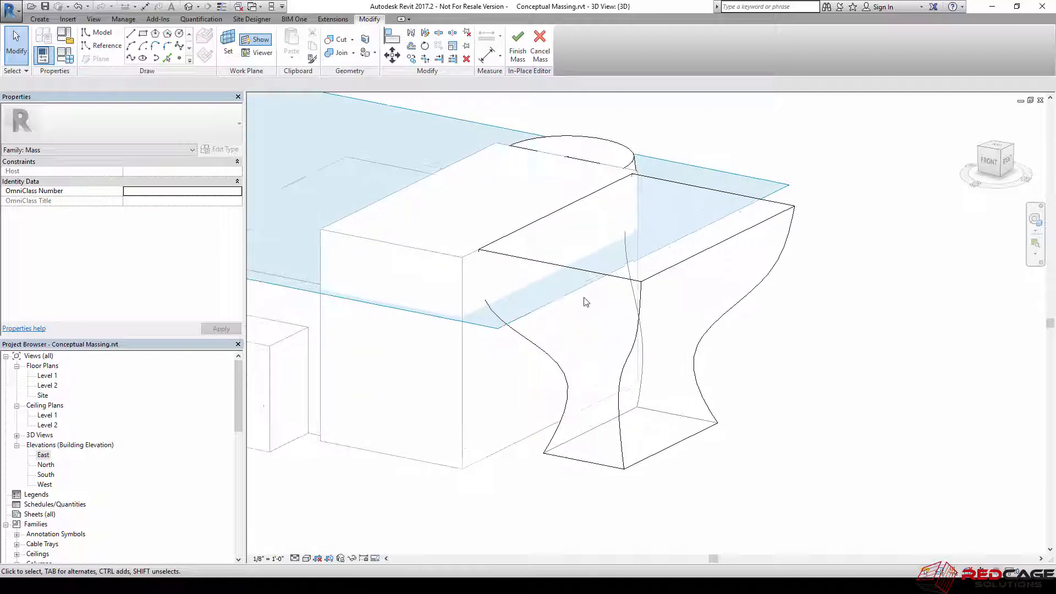
key(ctrl+z)
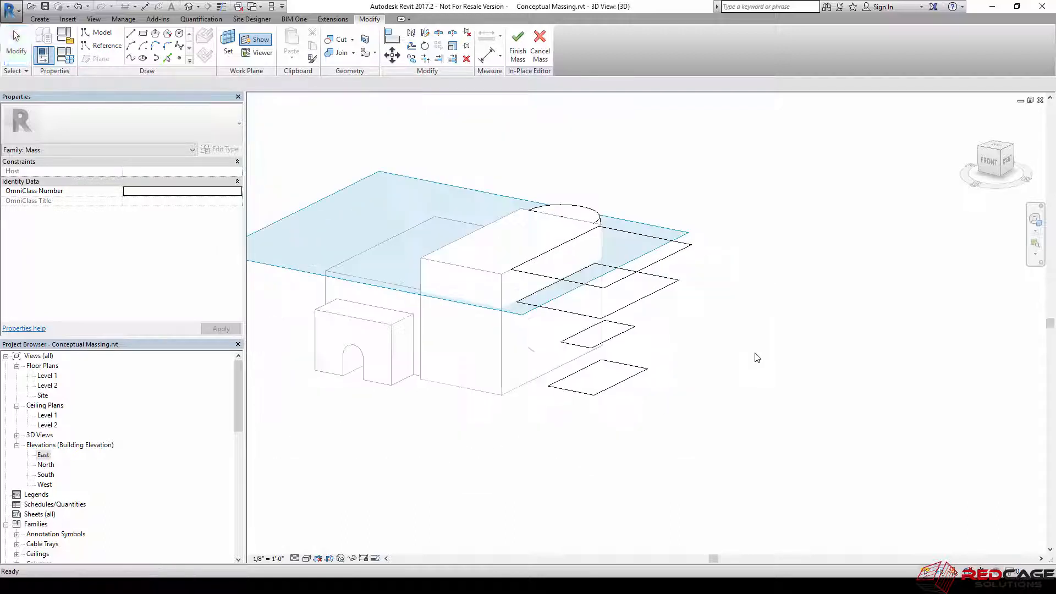
Step: Create a solid form from only the Level 1 and Level 3 rectangles
scroll(639, 354, up, 2)
click(655, 375)
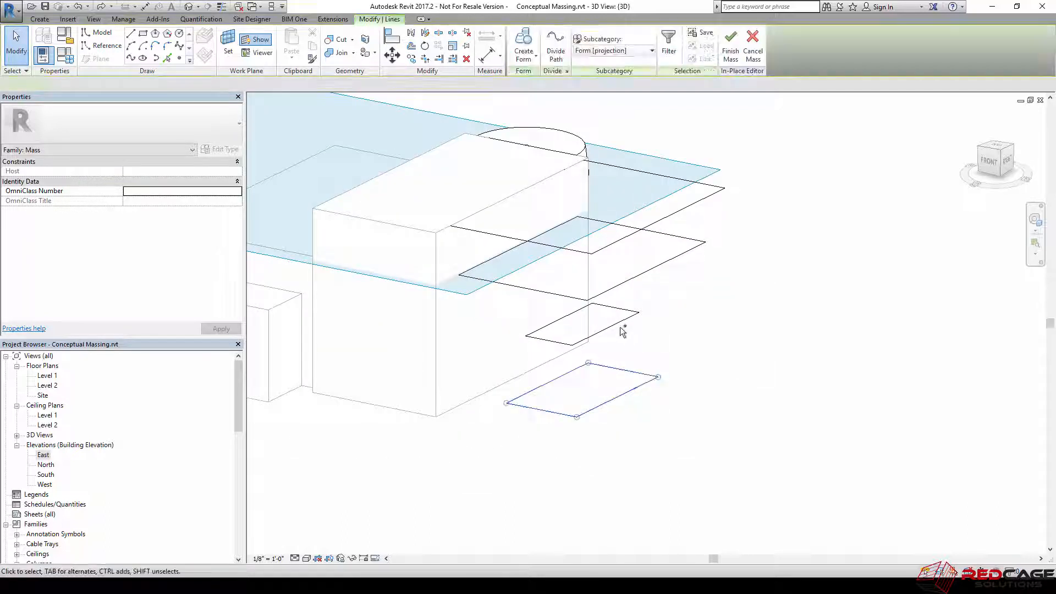
key(Tab)
ctrl+click(620, 323)
key(Tab)
ctrl+click(666, 261)
click(532, 60)
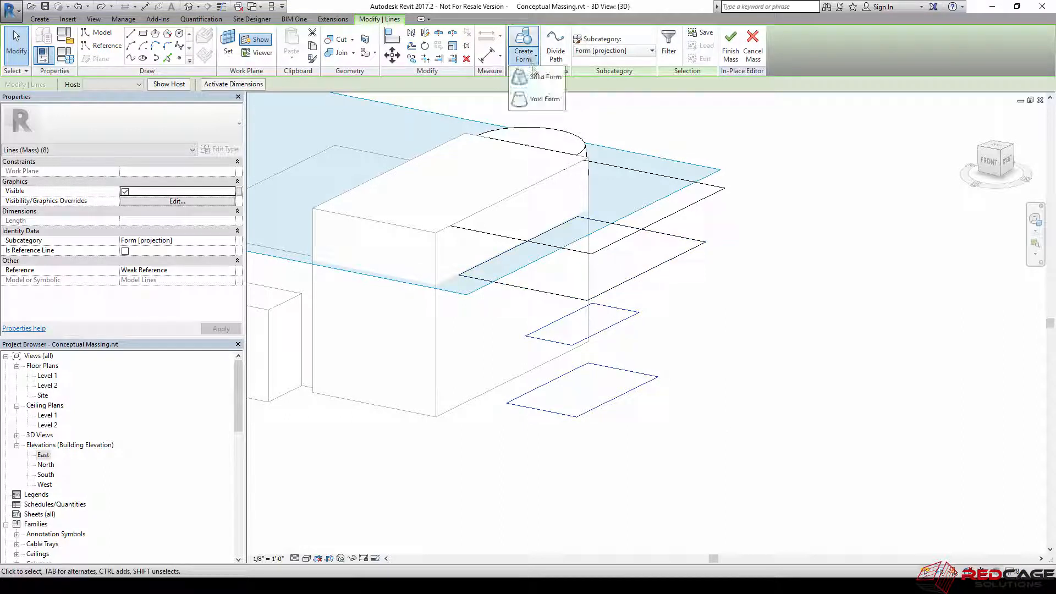
click(536, 80)
Step: Create a second solid form between the lower form's top face and the Level 5 rectangle
key(Tab)
key(Tab)
key(Tab)
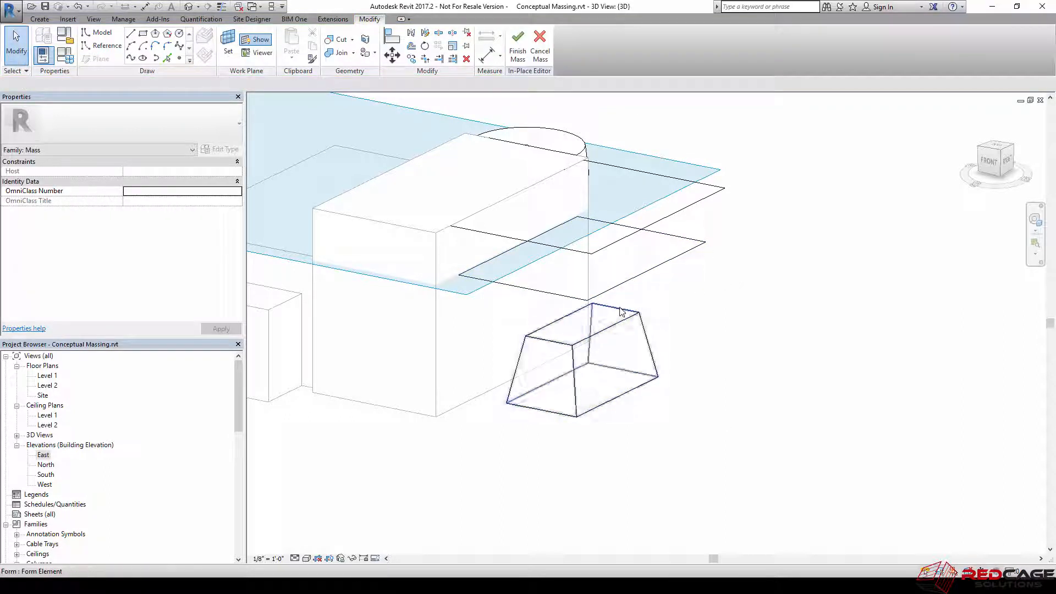
click(620, 312)
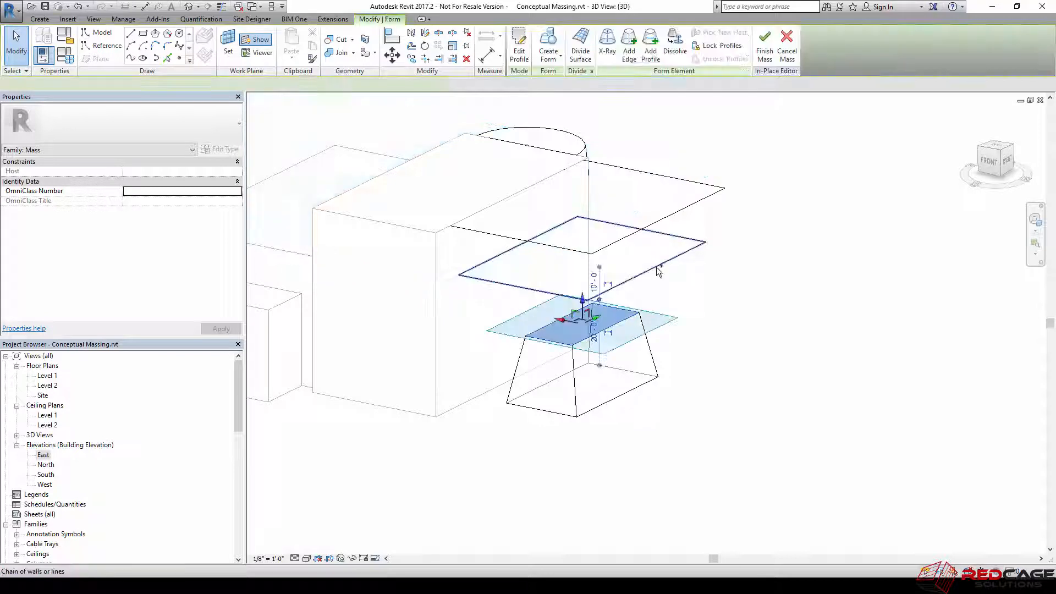
key(Tab)
ctrl+click(653, 268)
click(525, 63)
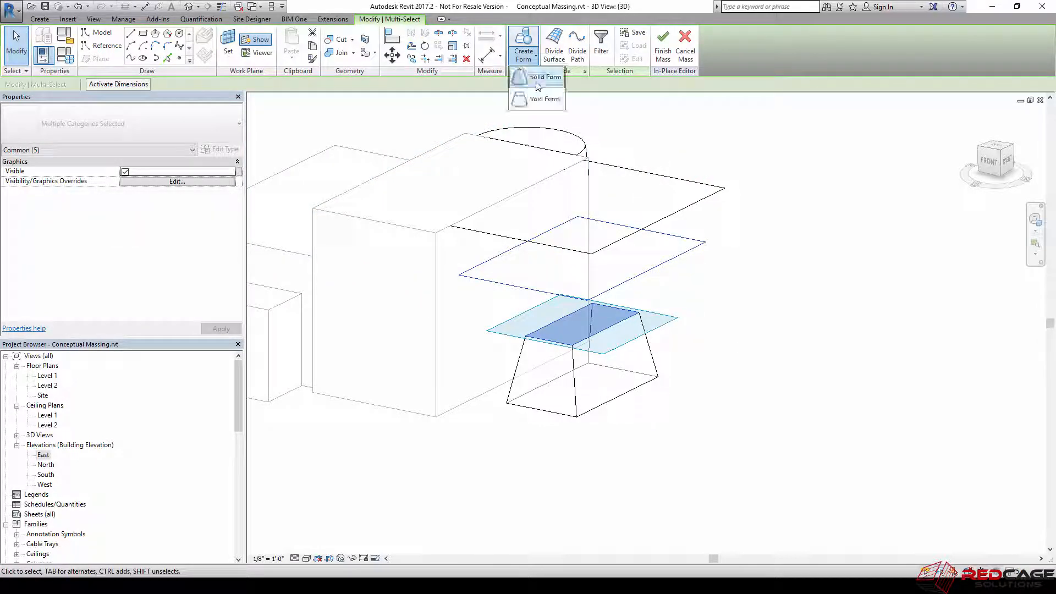
click(538, 80)
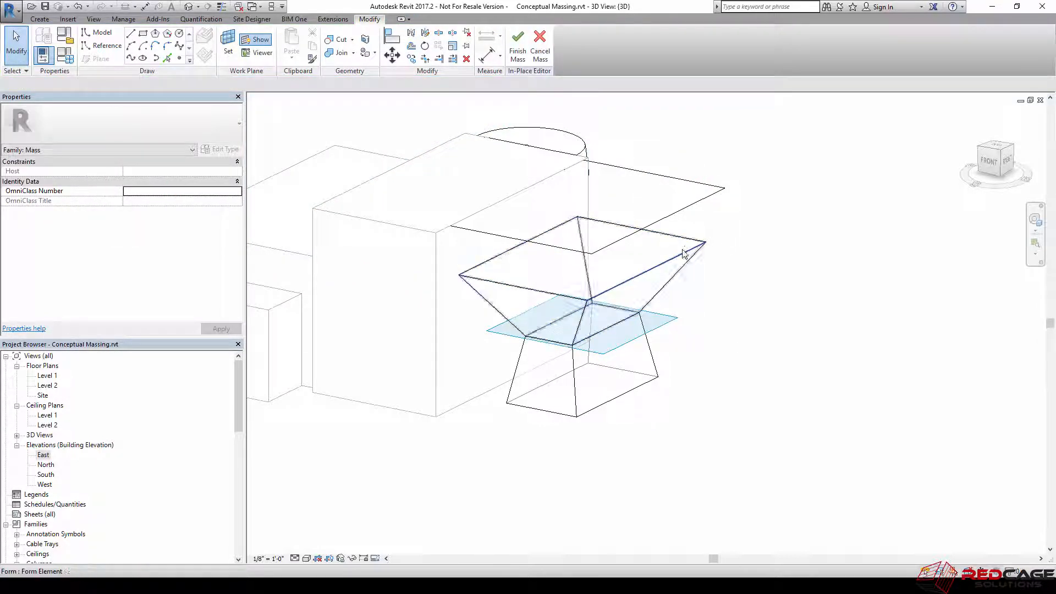
Step: Create a third solid form between the middle form's top face and the Level 6 rectangle
click(706, 214)
ctrl+click(705, 202)
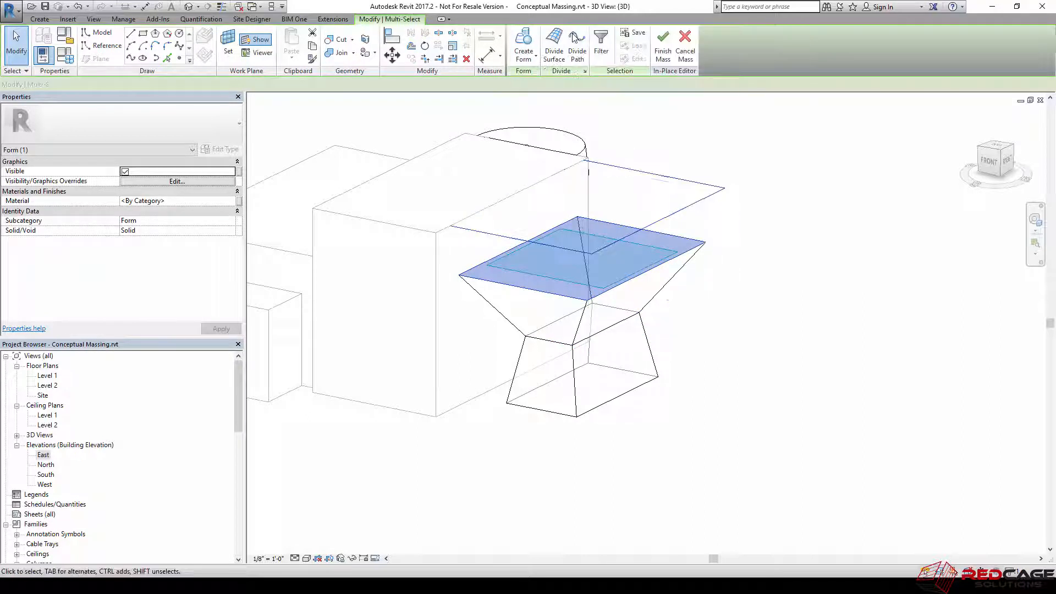
click(523, 55)
click(545, 78)
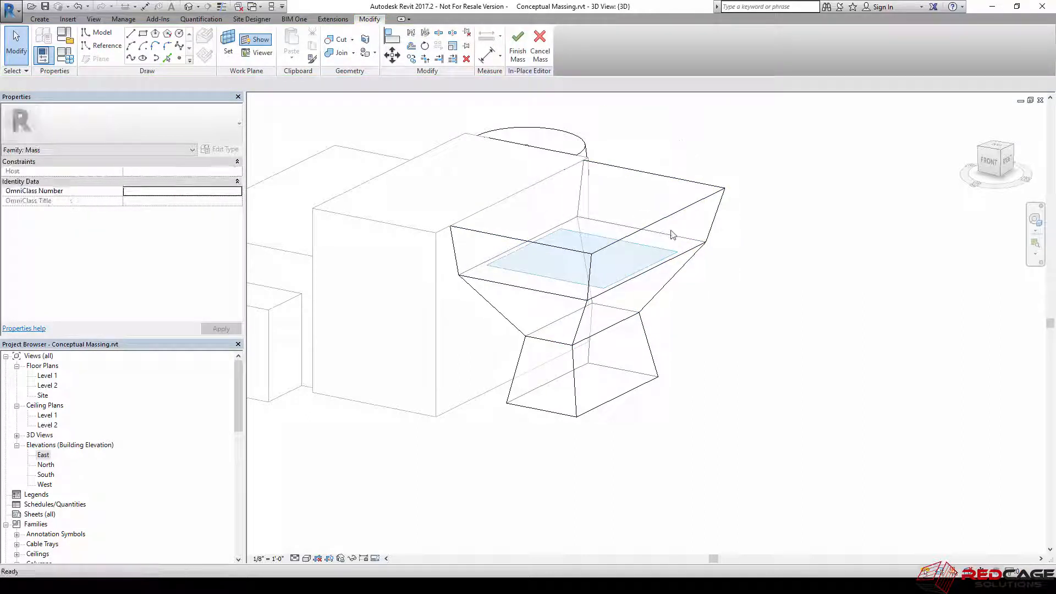
shift+middle_drag(669, 231, 601, 309)
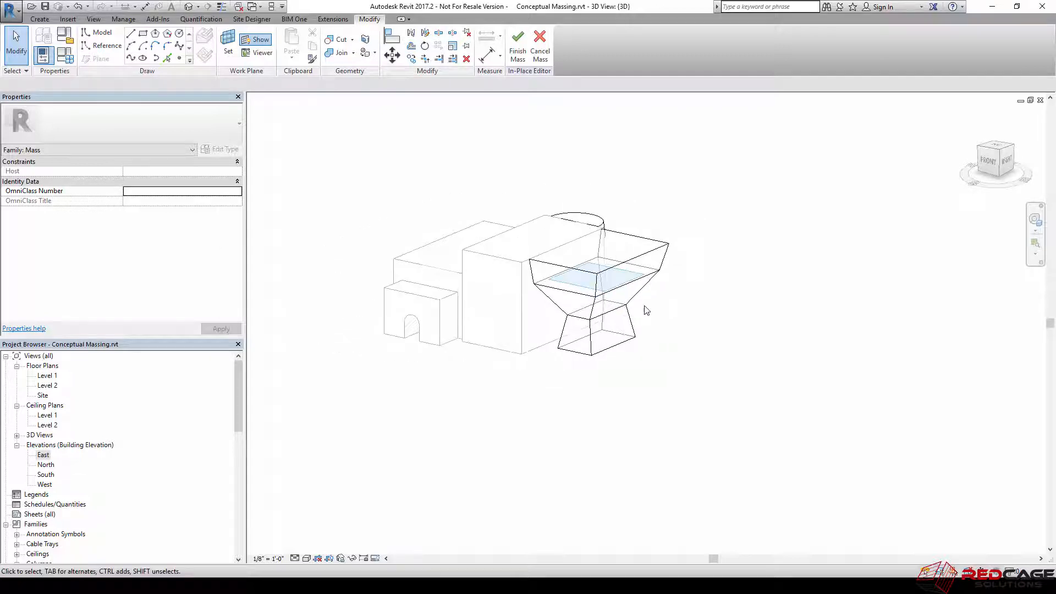
Step: Set the top face of the long low block as the work plane for reference lines
shift+middle_drag(601, 309, 795, 243)
scroll(621, 313, up, 5)
scroll(620, 314, down, 5)
scroll(627, 238, up, 3)
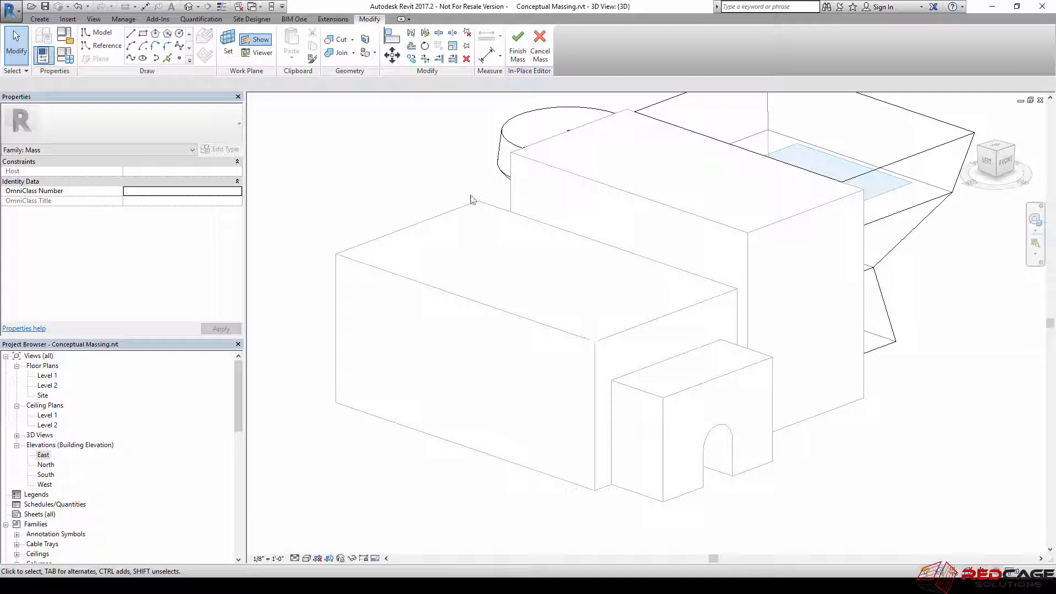
mouse_move(487, 237)
shift+middle_down()
mouse_move(511, 243)
mouse_move(477, 227)
shift+middle_up()
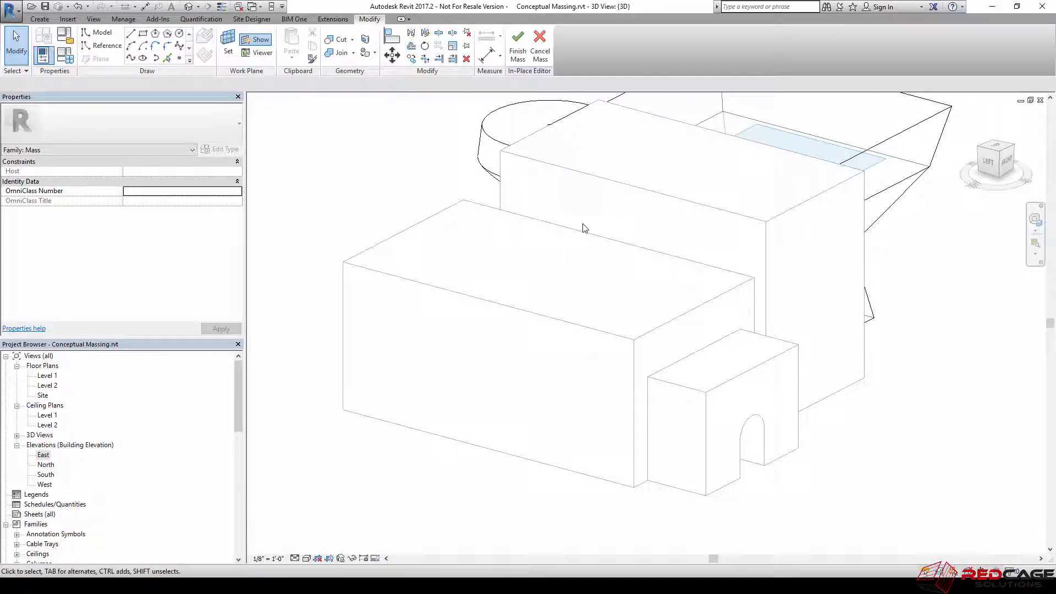
middle_drag(584, 229, 524, 294)
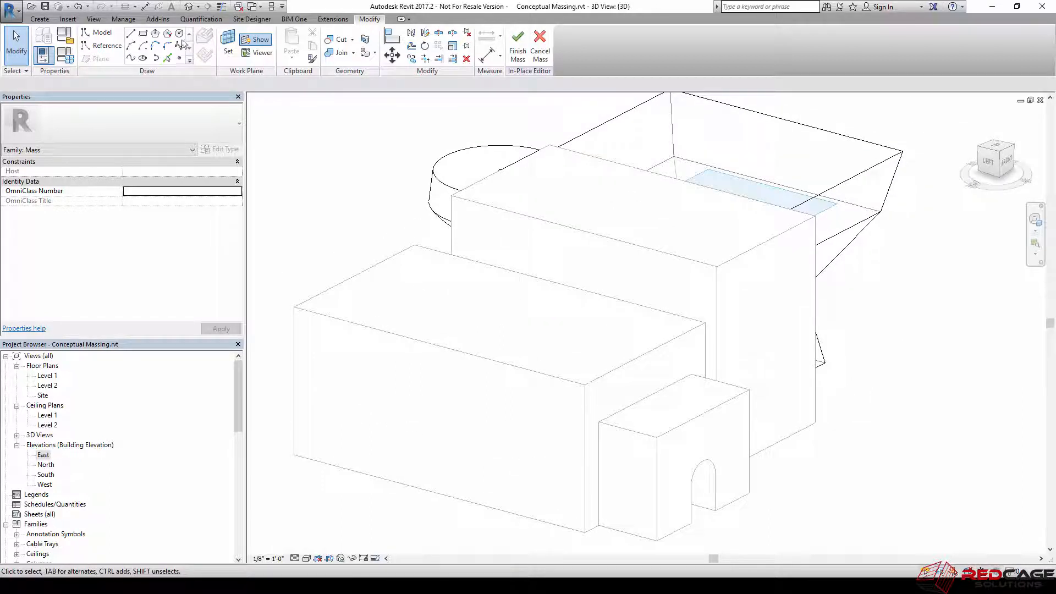
click(110, 45)
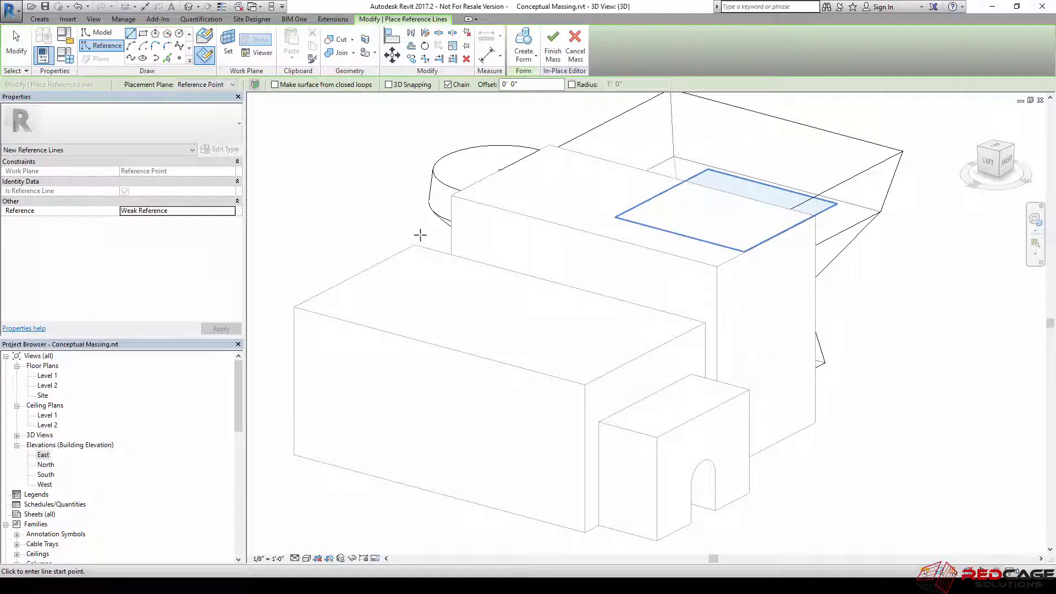
key(Escape)
key(Escape)
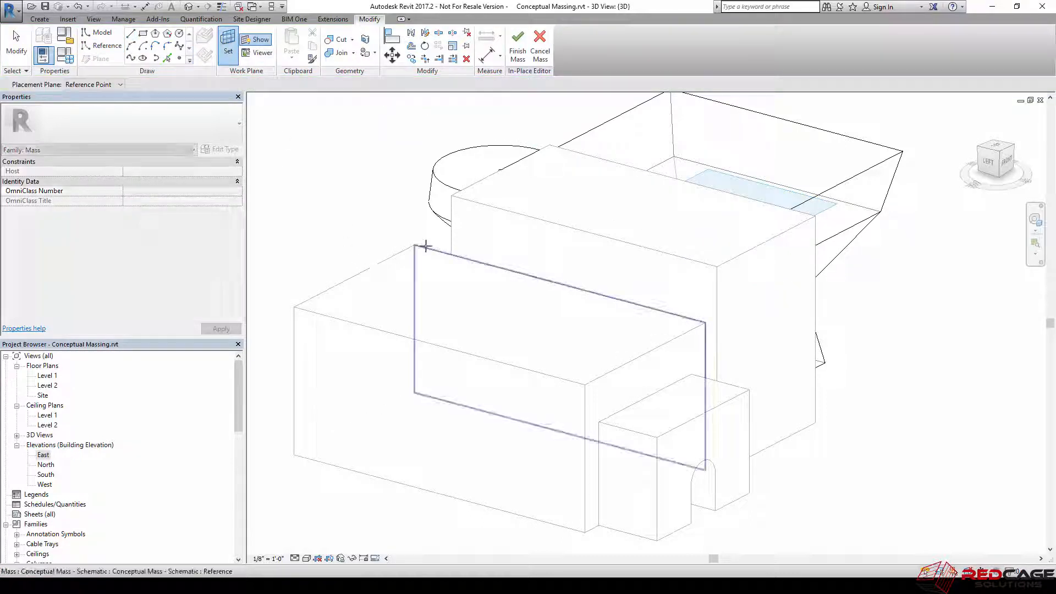
click(530, 313)
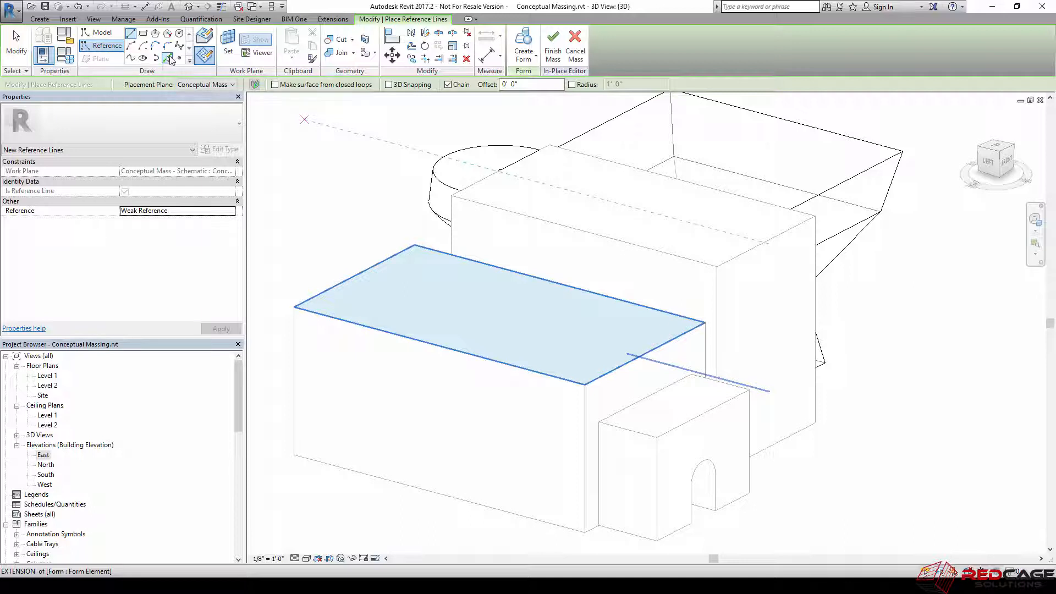
Step: Create reference lines by picking all four edges of the low block's top face
click(167, 57)
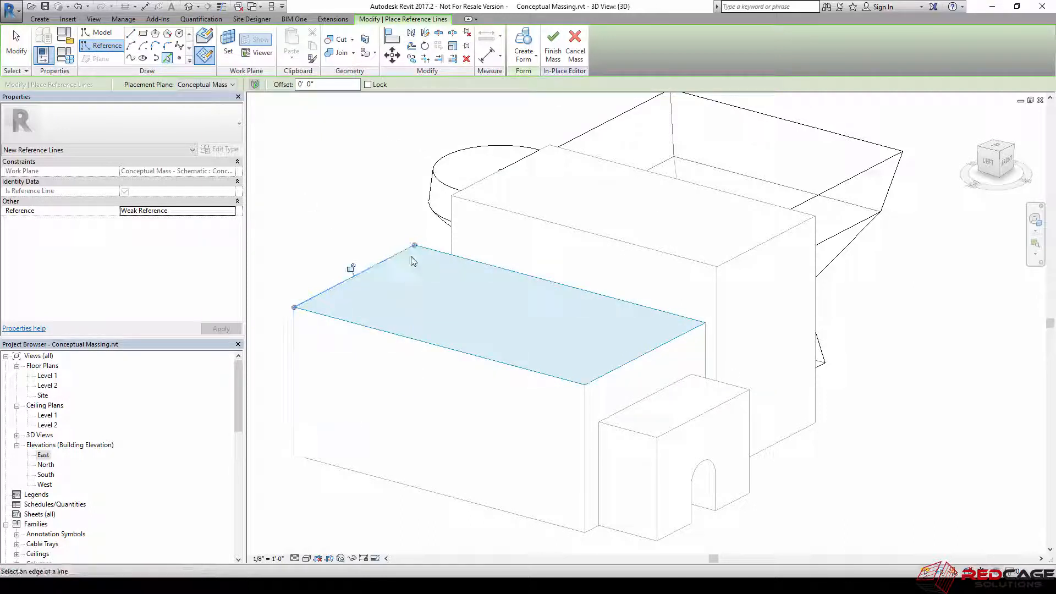
click(426, 251)
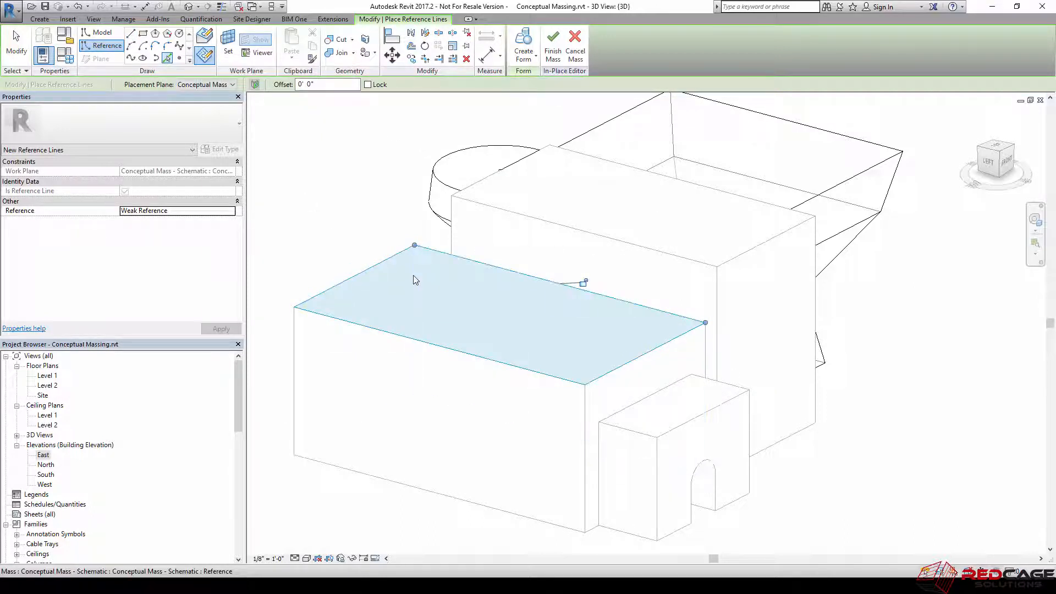
click(376, 327)
click(606, 354)
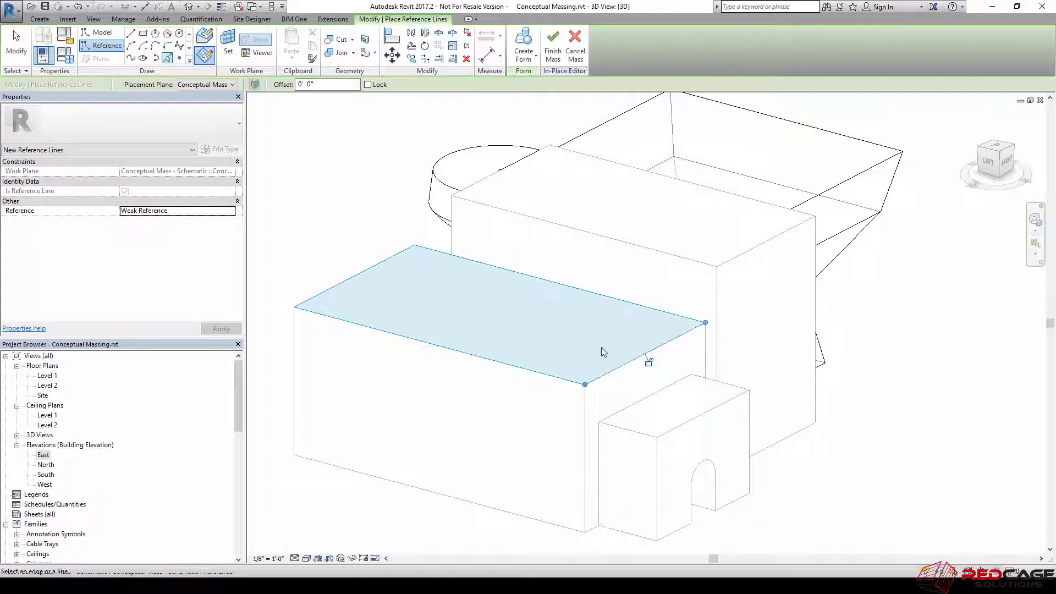
key(Escape)
key(Escape)
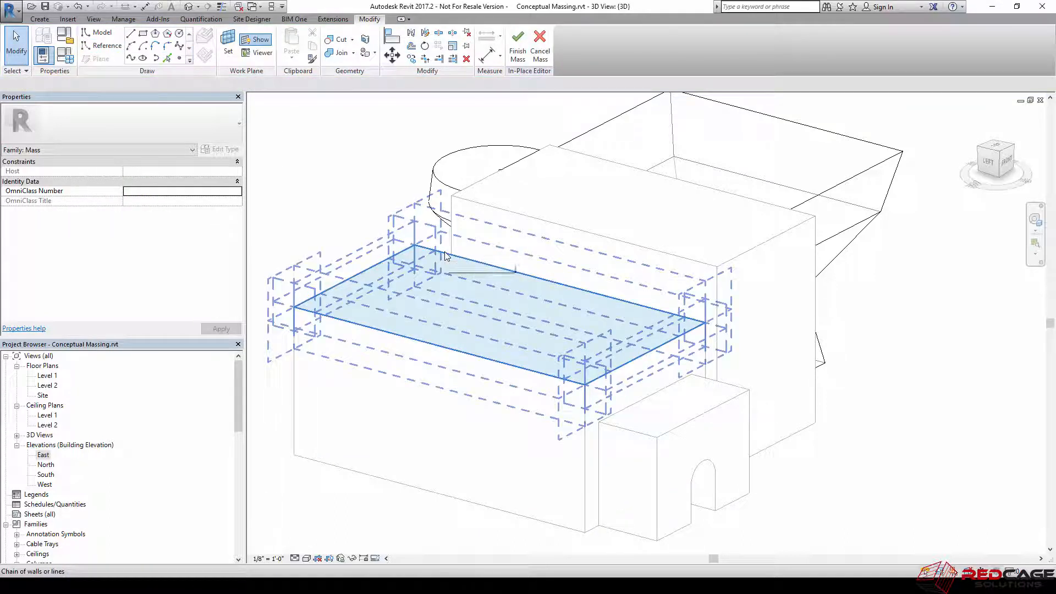
Step: Shorten the reference line beside the tall block so it ends at the tall block's nearest vertical corner
click(446, 254)
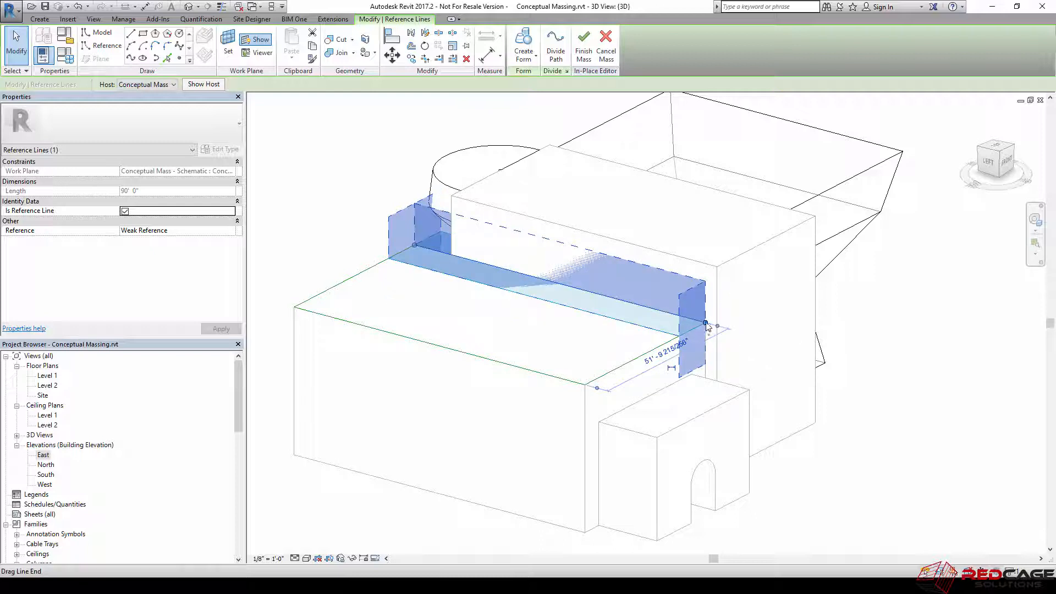
drag(707, 324, 453, 259)
key(Escape)
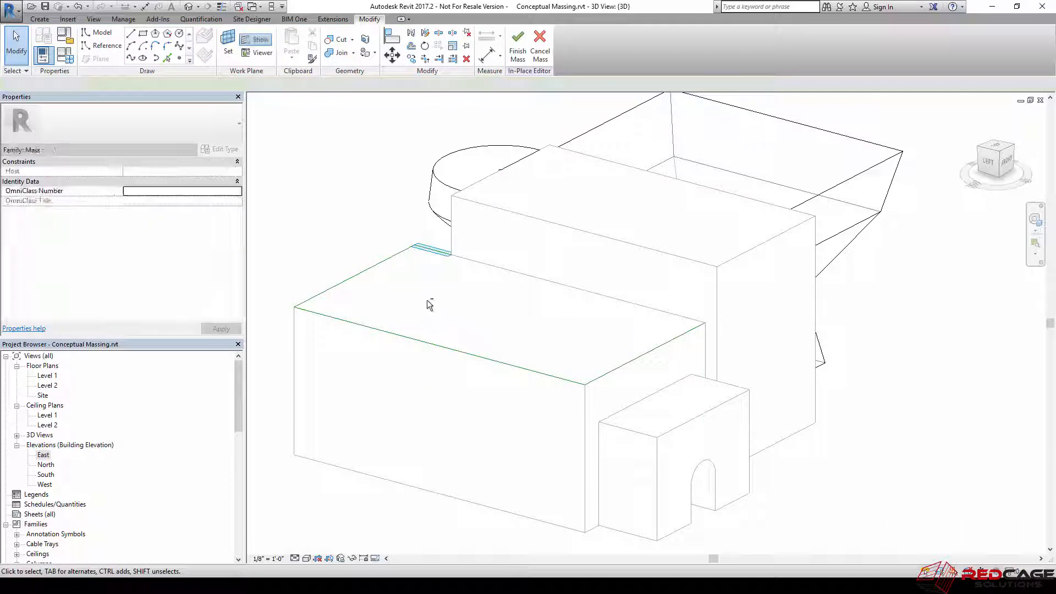
Step: Set the tall block's back face, behind the curved tower, as the work plane
shift+middle_drag(427, 300, 731, 304)
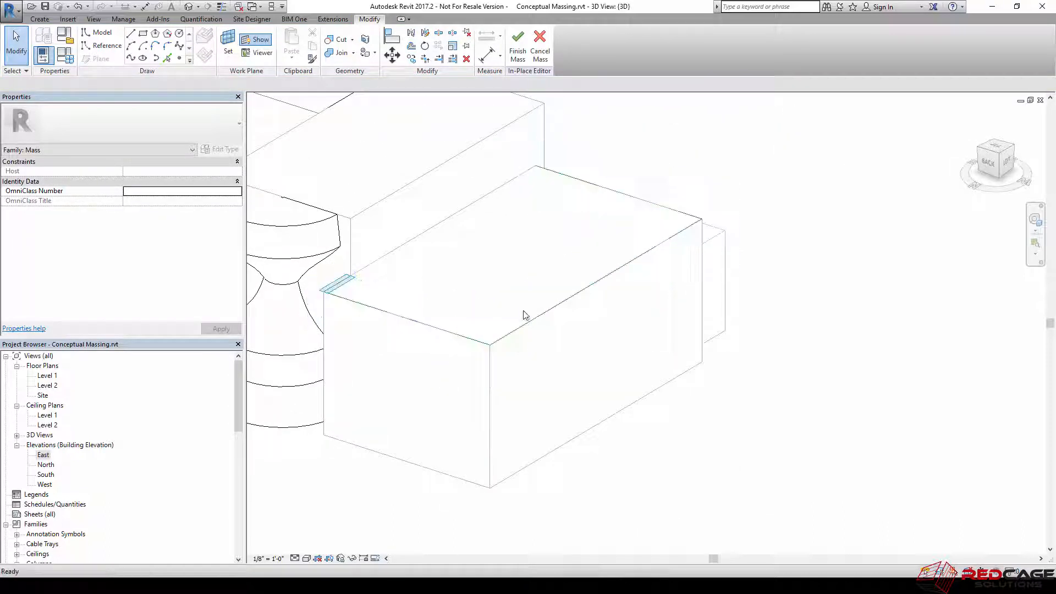
middle_drag(525, 314, 617, 340)
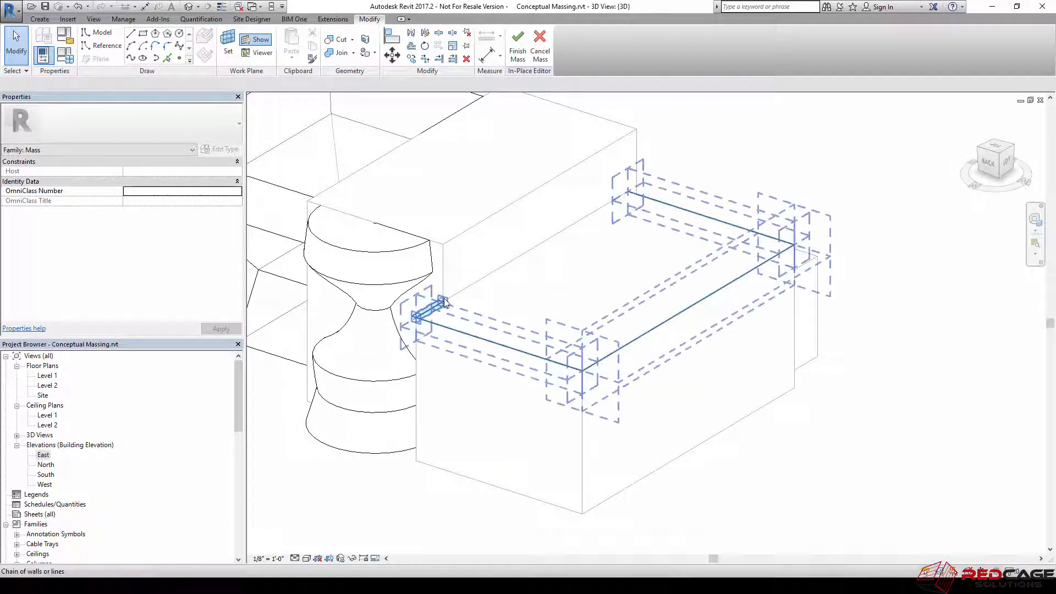
middle_drag(559, 291, 633, 277)
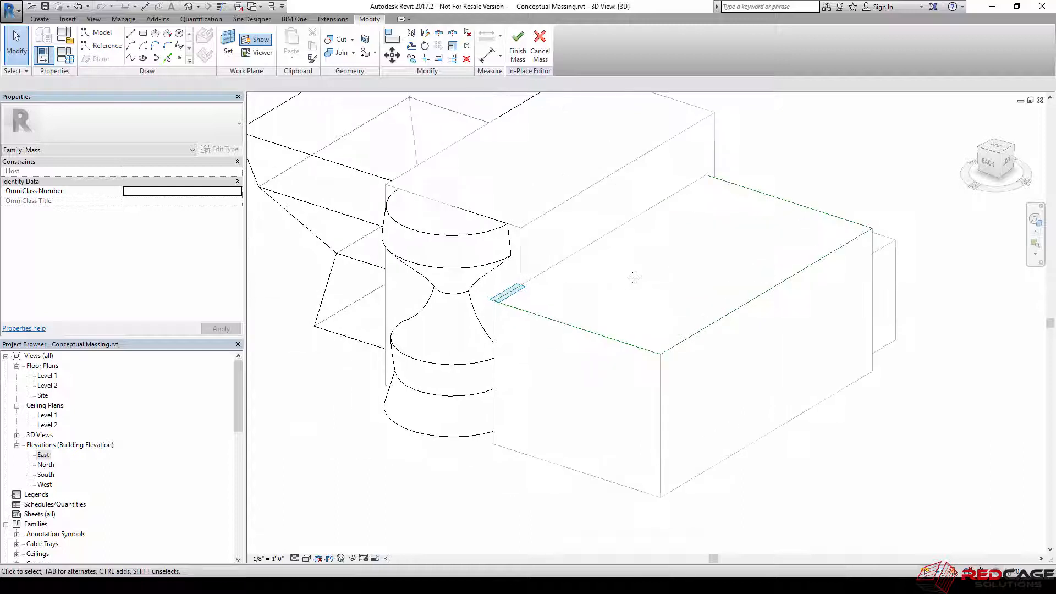
shift+middle_drag(541, 302, 726, 267)
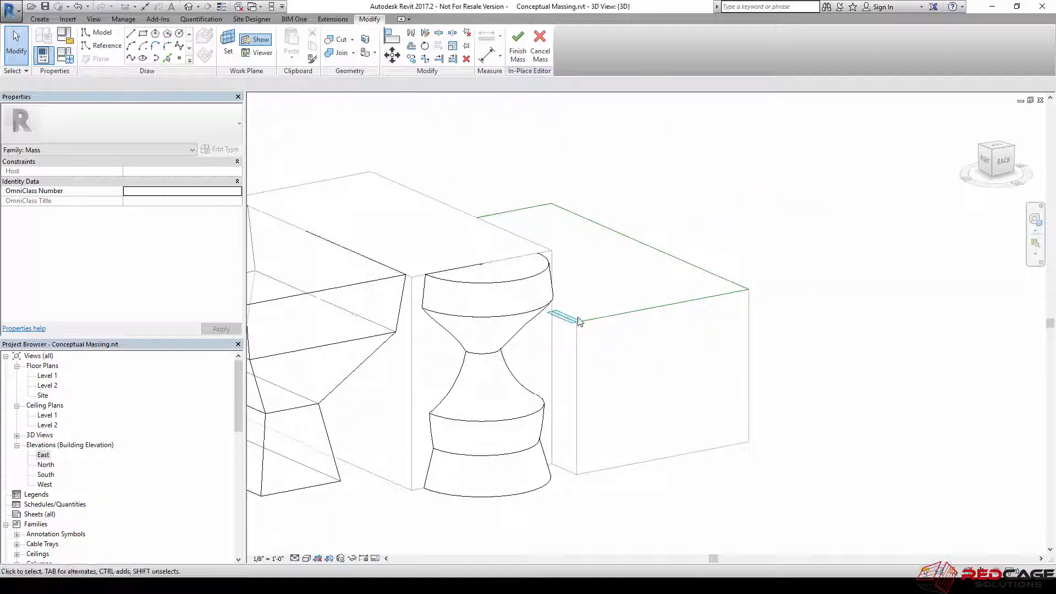
scroll(565, 338, up, 5)
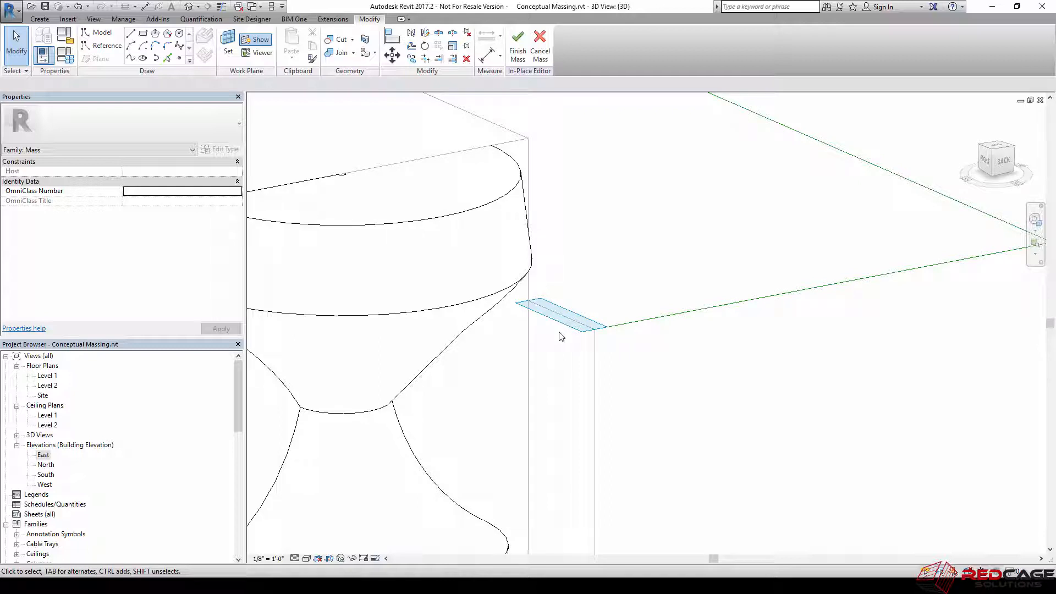
scroll(533, 317, down, 5)
shift+middle_drag(620, 332, 480, 268)
scroll(463, 288, up, 4)
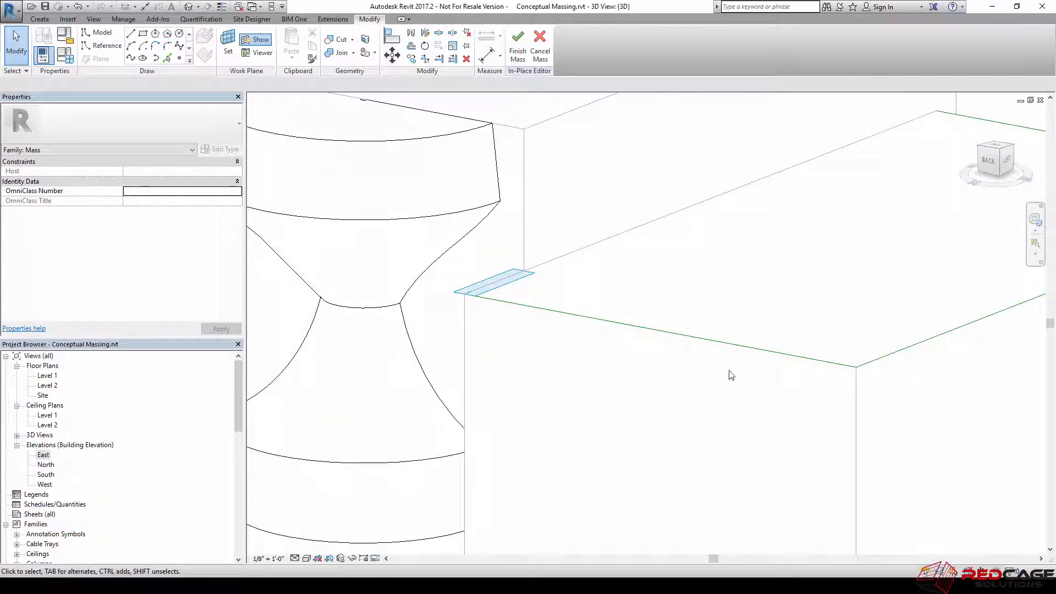
shift+middle_drag(731, 375, 816, 338)
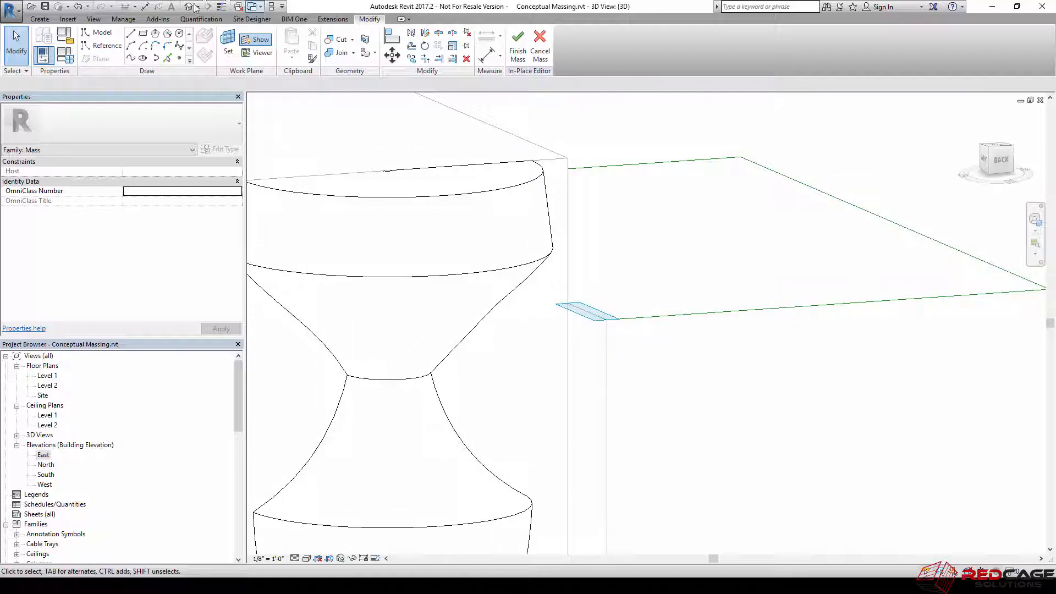
click(227, 51)
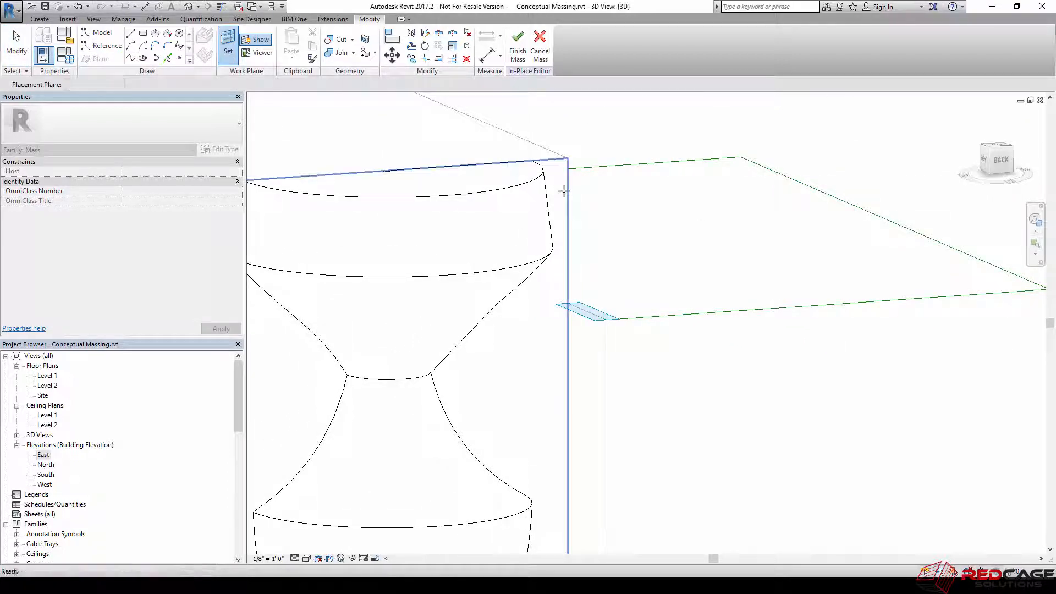
click(564, 191)
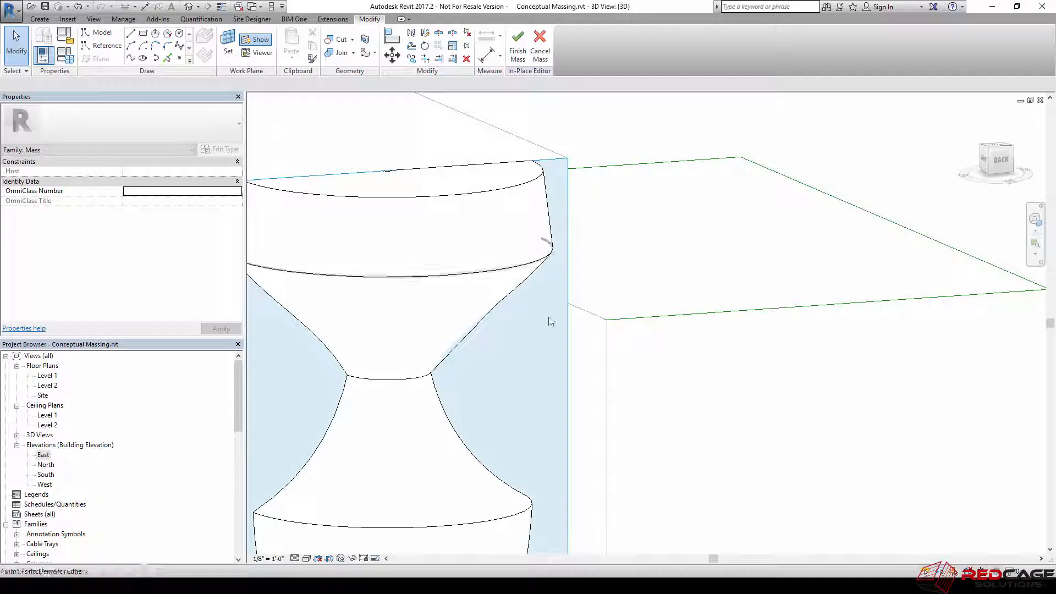
Step: In the Back view, start a line profile at the shortened reference line's end, running up, across the tall block's face and down
click(133, 35)
shift+middle_drag(570, 375, 548, 334)
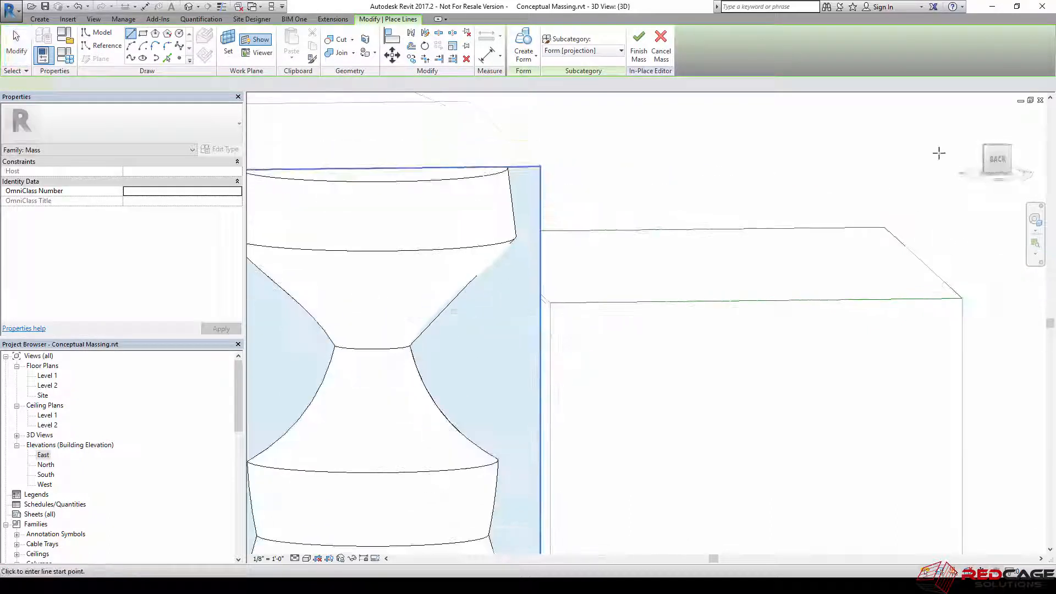
click(996, 161)
scroll(682, 297, up, 5)
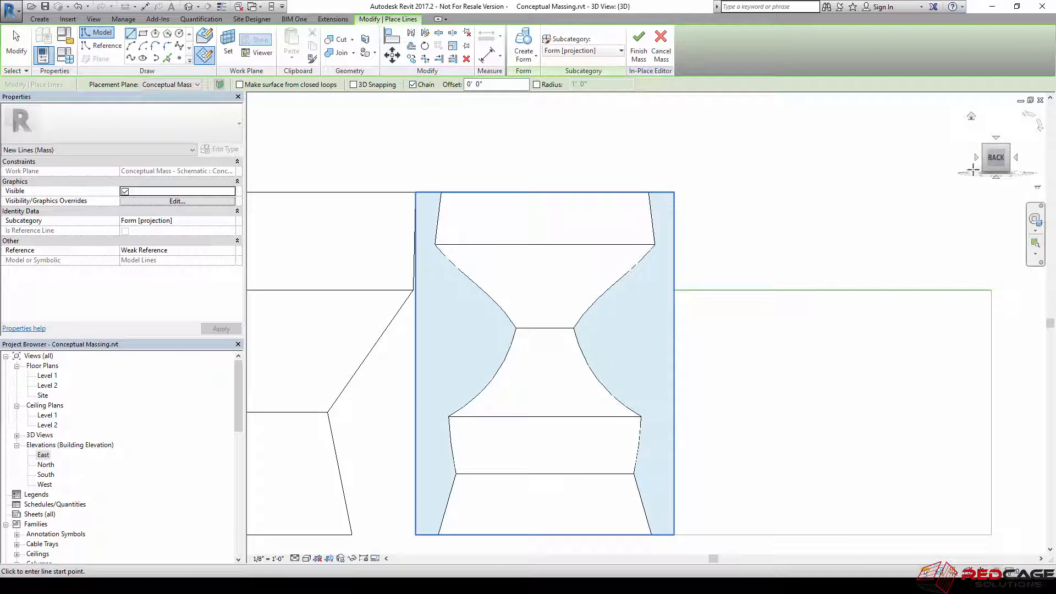
scroll(688, 291, up, 3)
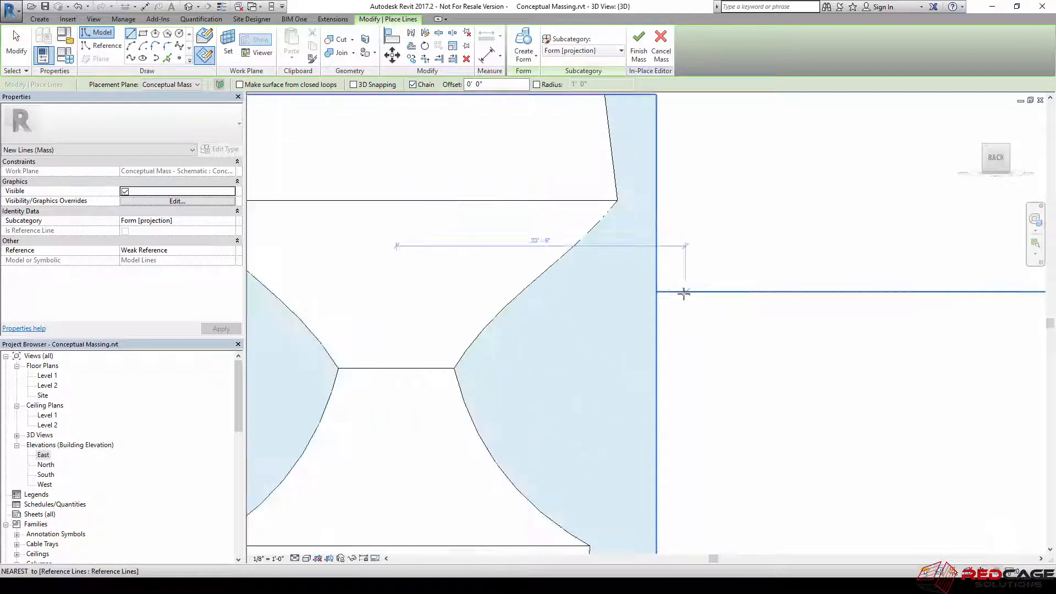
click(656, 292)
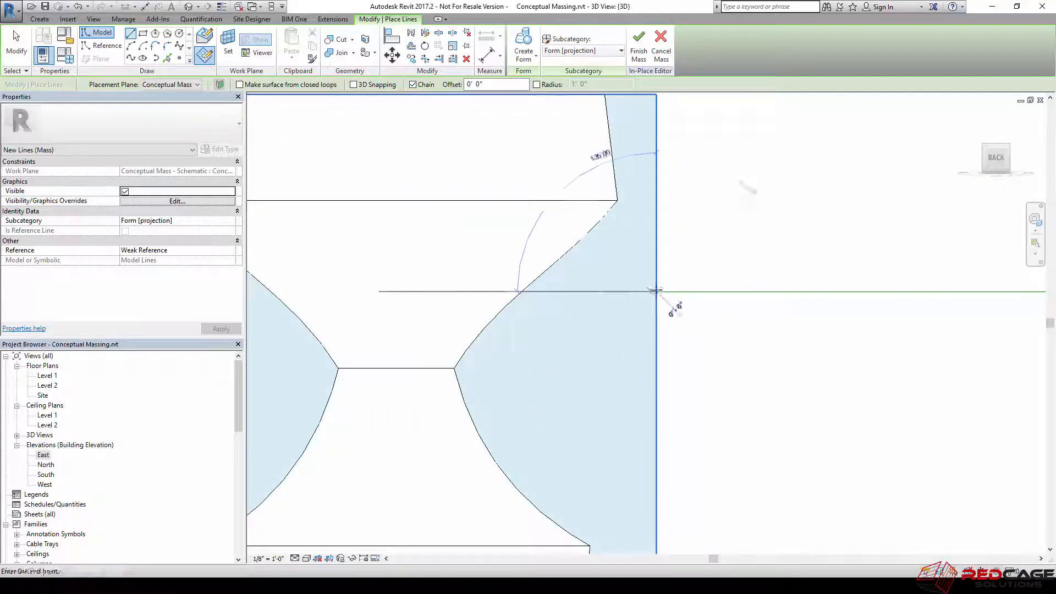
click(614, 242)
click(613, 311)
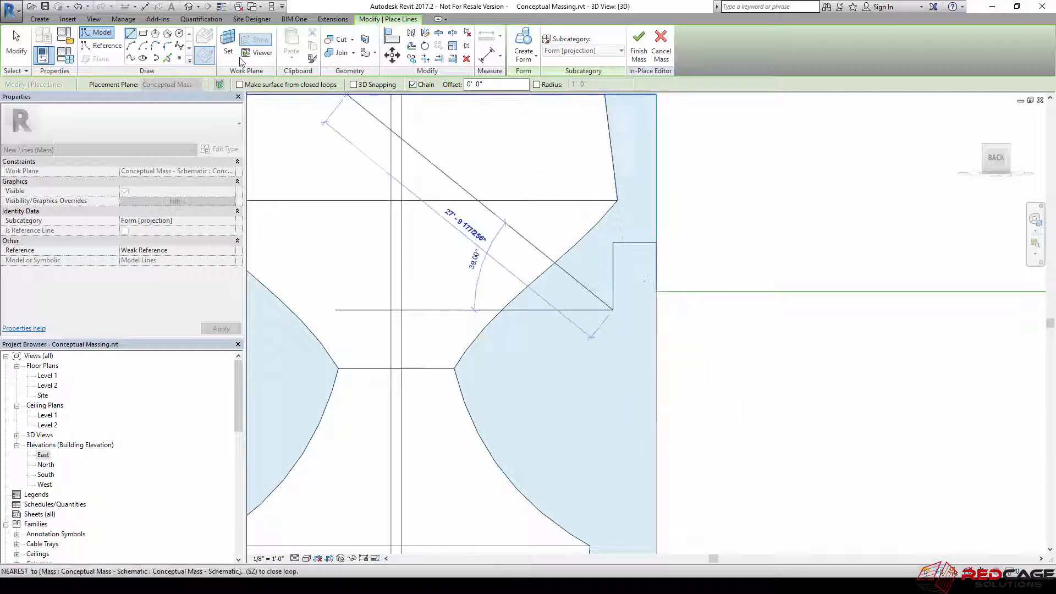
Step: Continue the profile with a quarter-circle arc curving outward and down from the vertical line's lower end
click(132, 46)
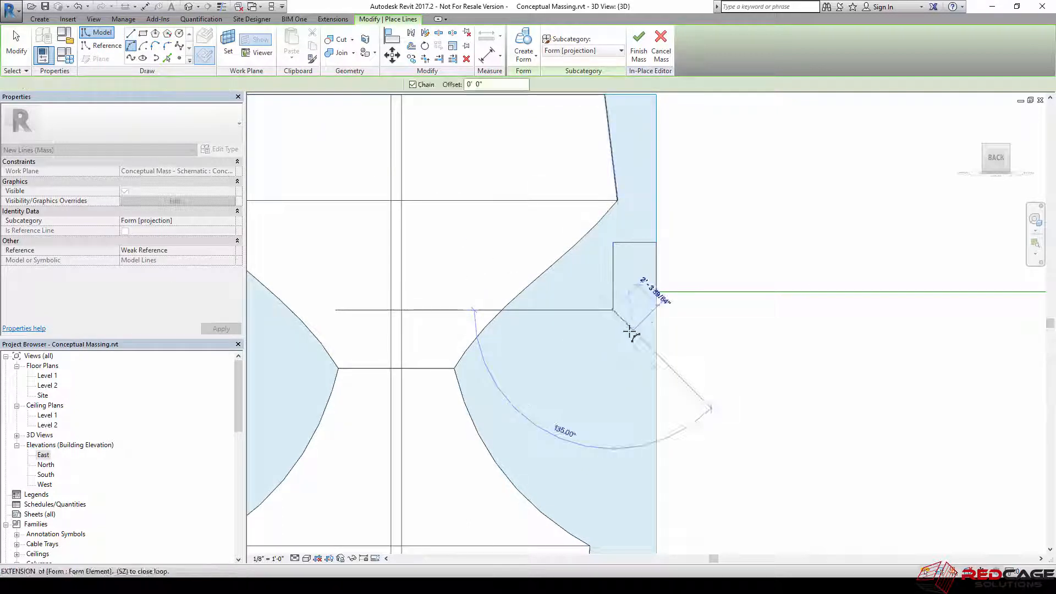
scroll(632, 330, up, 5)
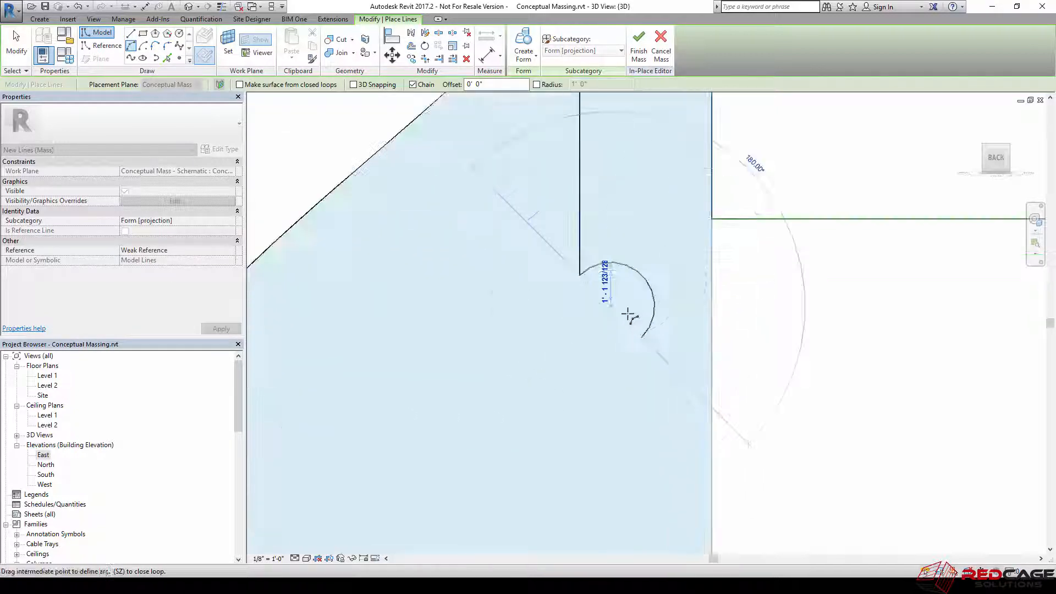
click(642, 338)
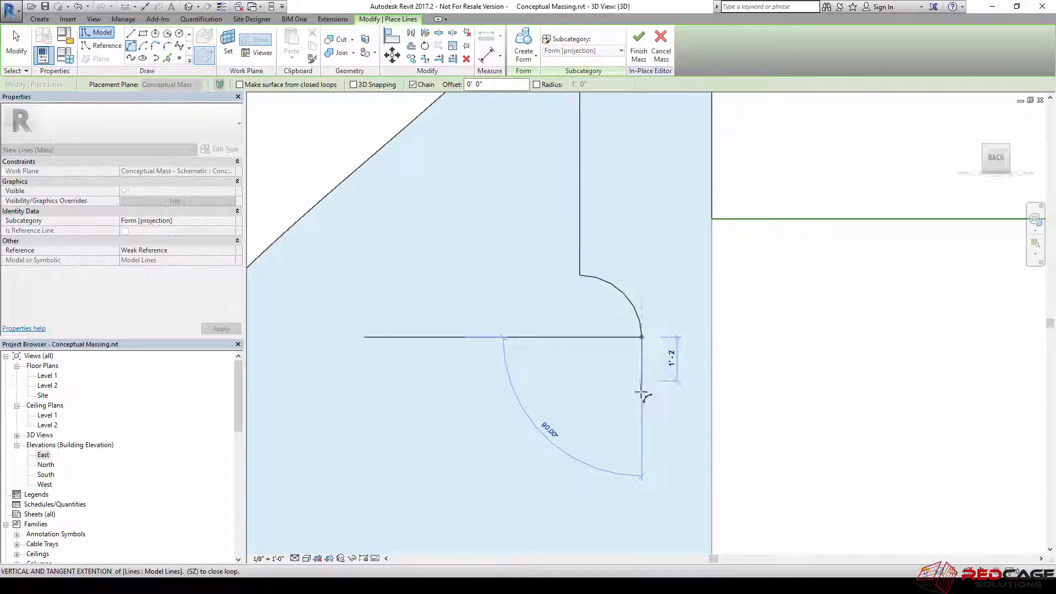
Step: Add a vertical line about 2'-3" down from the arc and a horizontal line to the block's edge, closing the profile along that edge
click(131, 33)
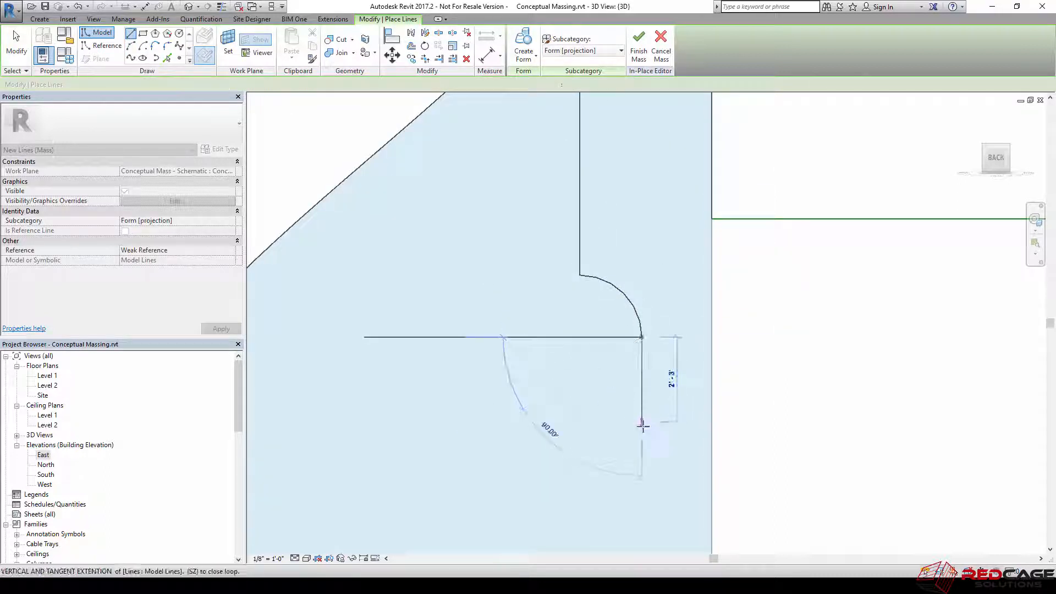
click(641, 427)
click(711, 427)
scroll(711, 428, down, 3)
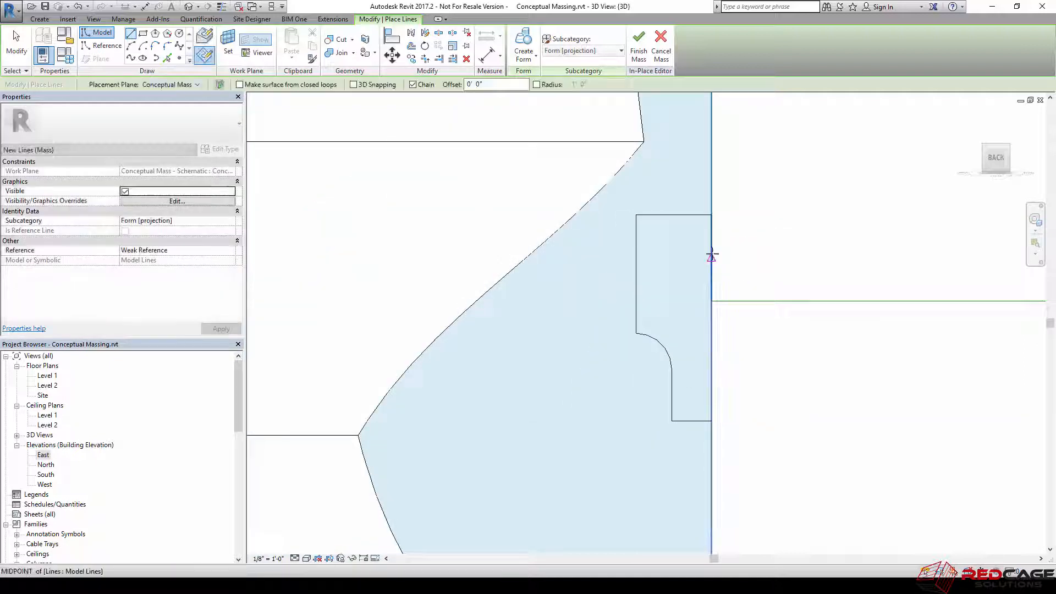
click(711, 215)
click(711, 421)
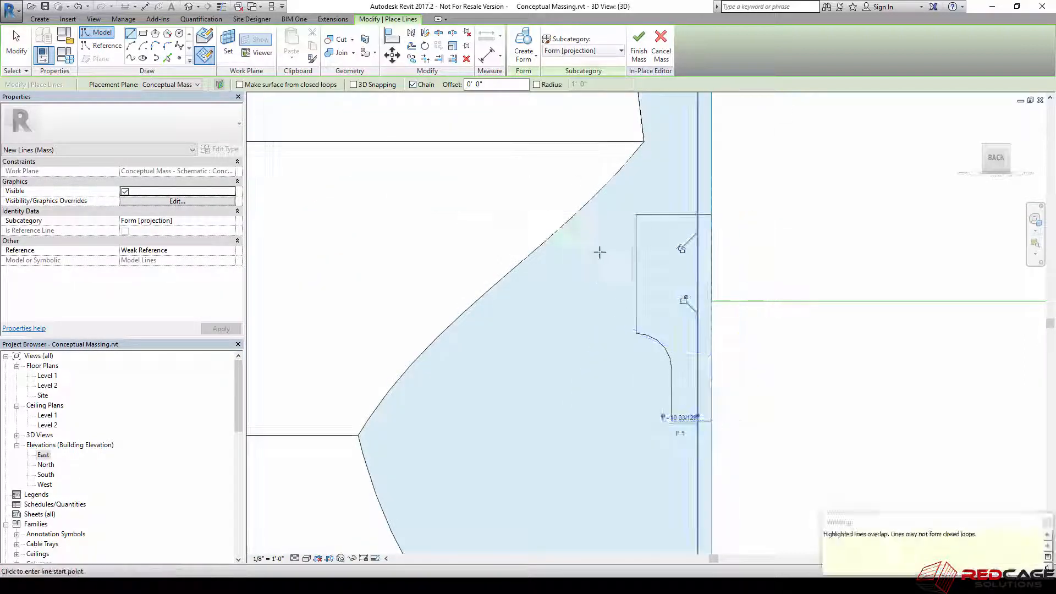
Step: Select the closed molding profile together with the reference-line chain around the low block's top for creating a form
scroll(598, 252, down, 3)
key(Escape)
key(Escape)
key(Tab)
click(637, 311)
scroll(630, 253, down, 1)
scroll(624, 250, down, 3)
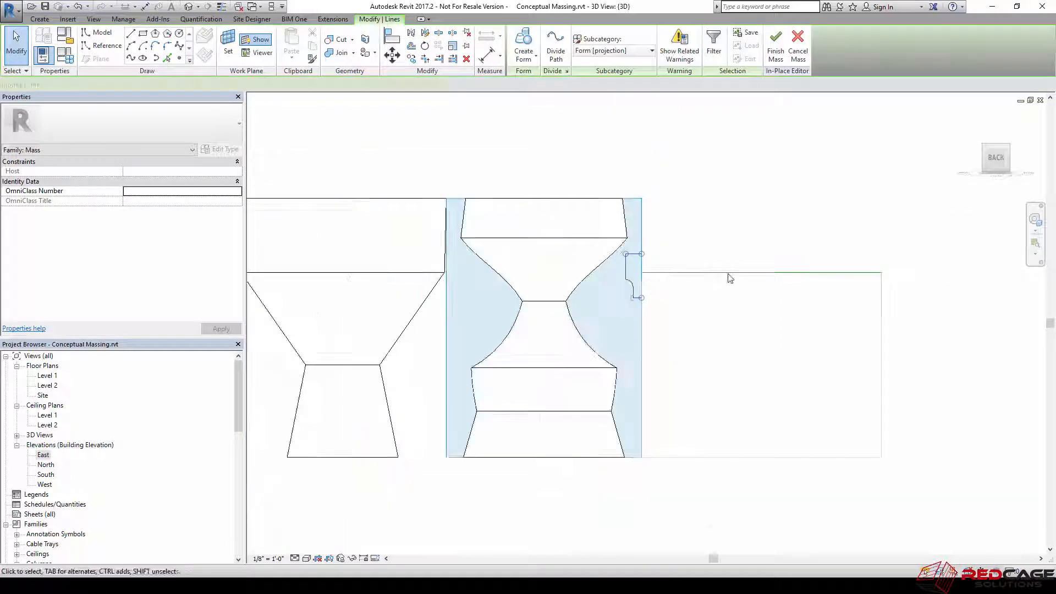
key(Tab)
shift+middle_drag(729, 276, 672, 384)
key(Tab)
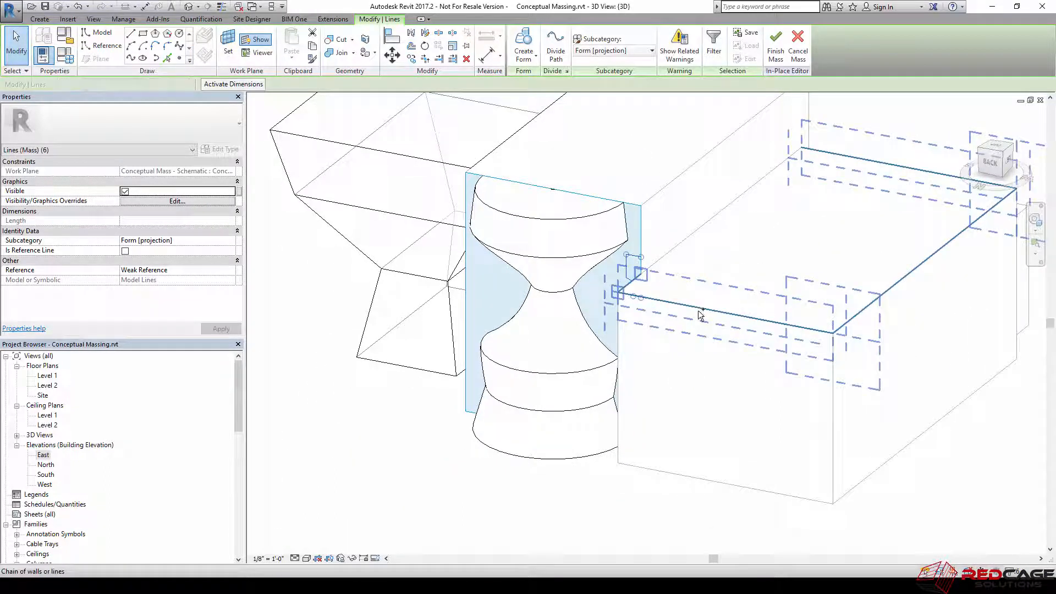
ctrl+click(696, 308)
middle_drag(760, 226, 583, 308)
click(521, 61)
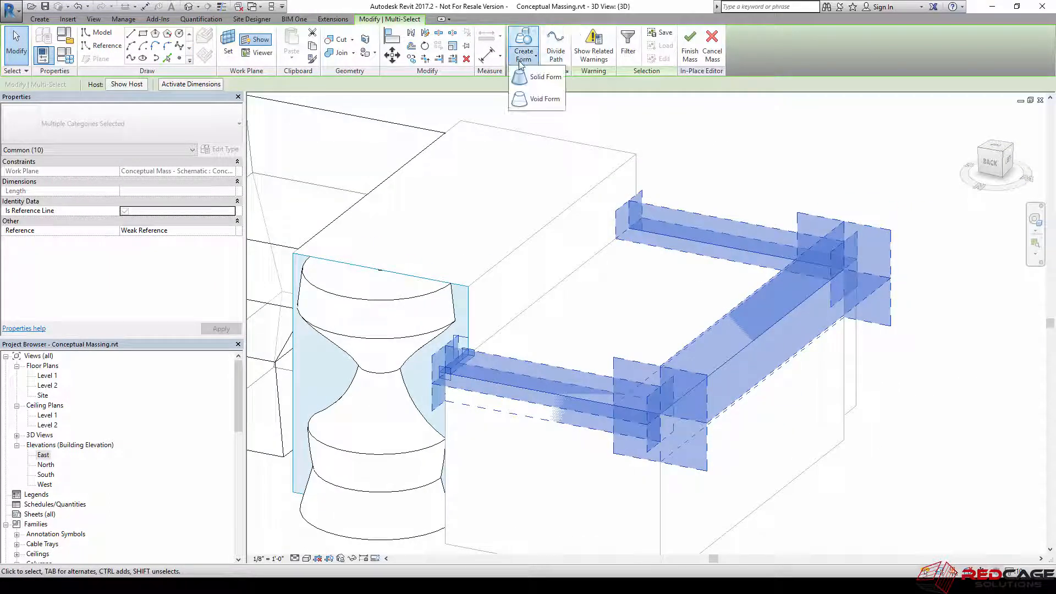
Step: Review the overlapping-lines warning and delete the 4'-0" line duplicated along the molding profile's straight edge on the tall block
click(589, 47)
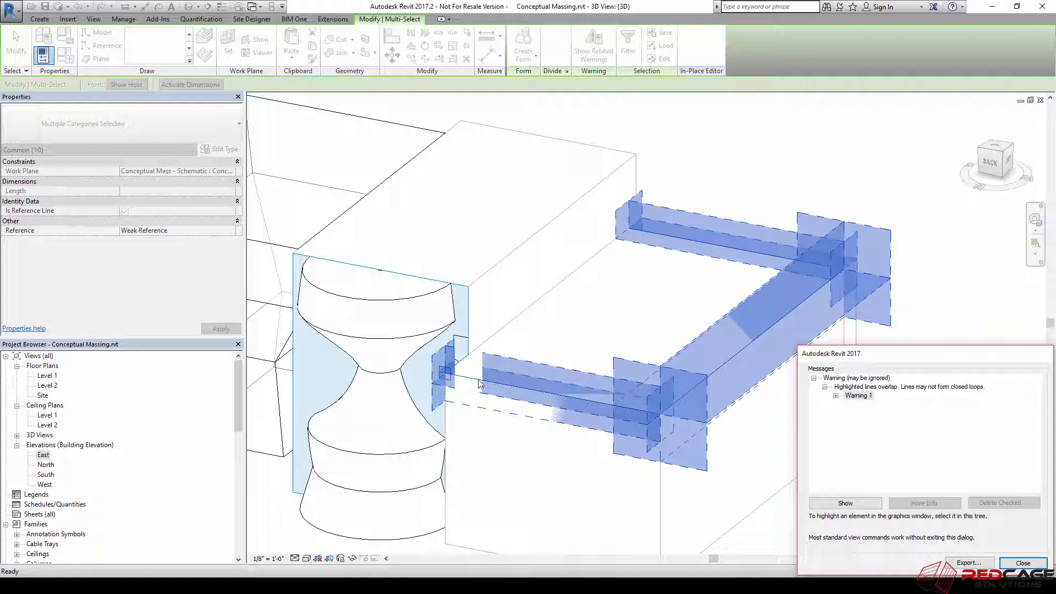
shift+middle_drag(479, 383, 530, 462)
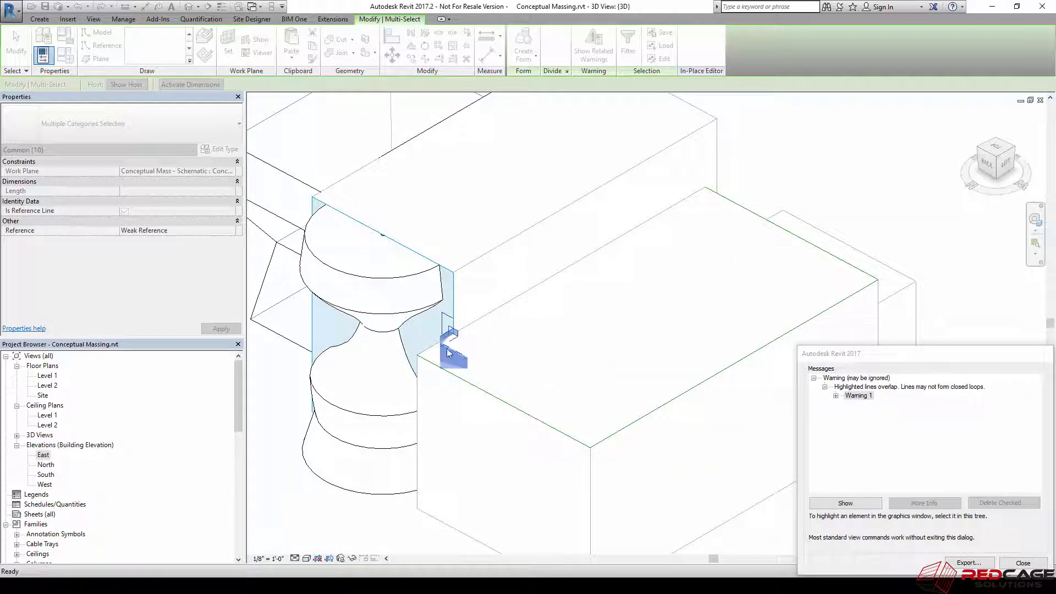
shift+middle_drag(448, 352, 561, 322)
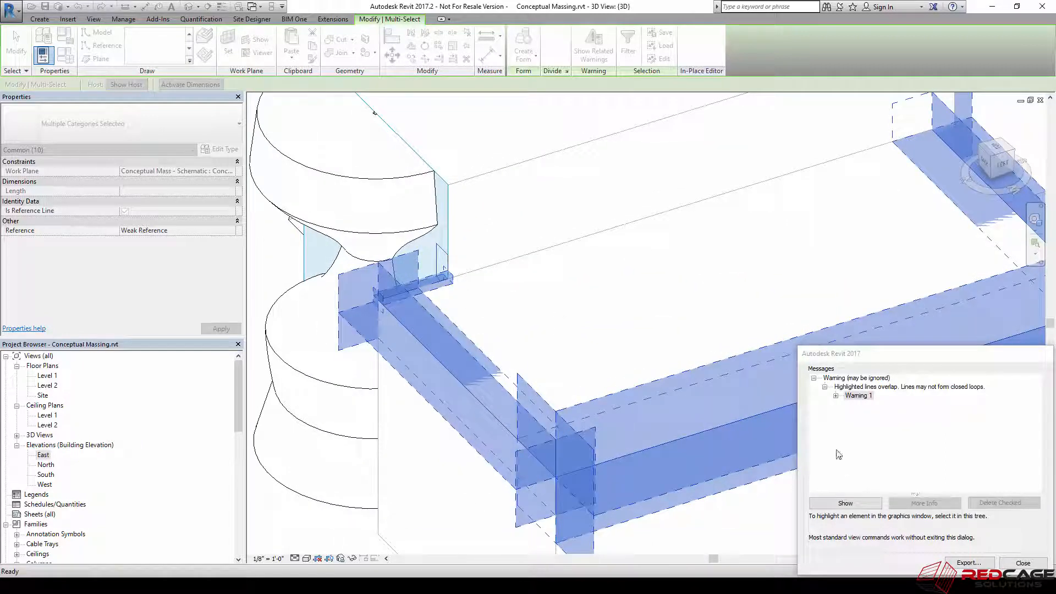
click(835, 396)
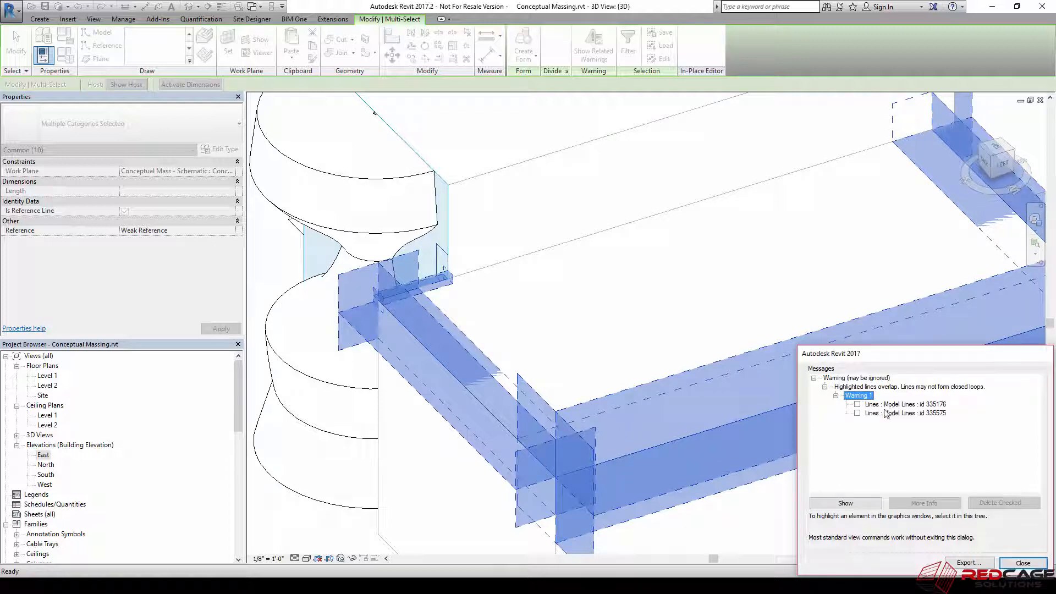
click(1022, 563)
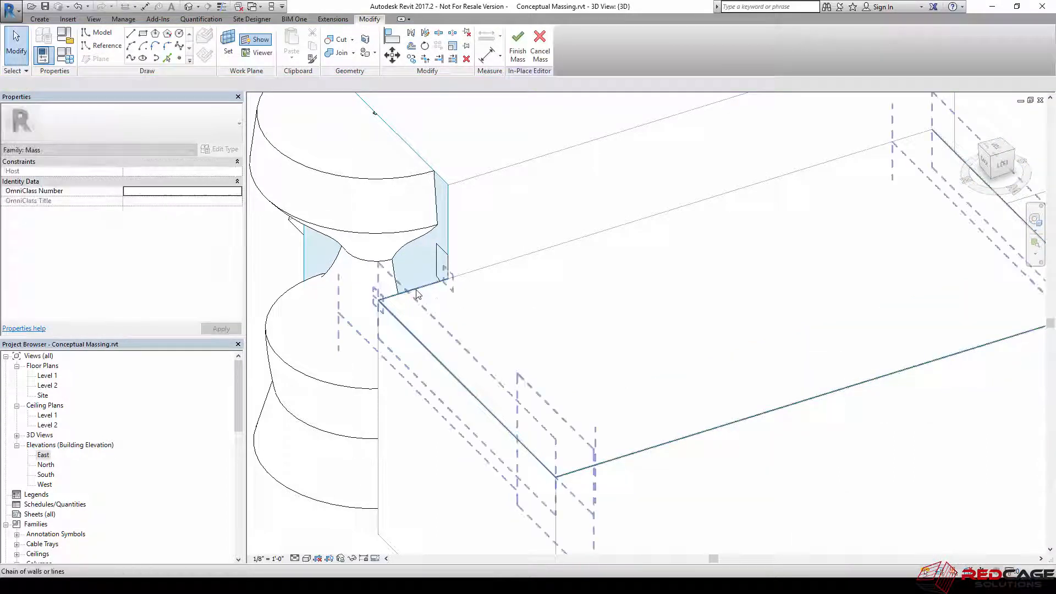
key(Escape)
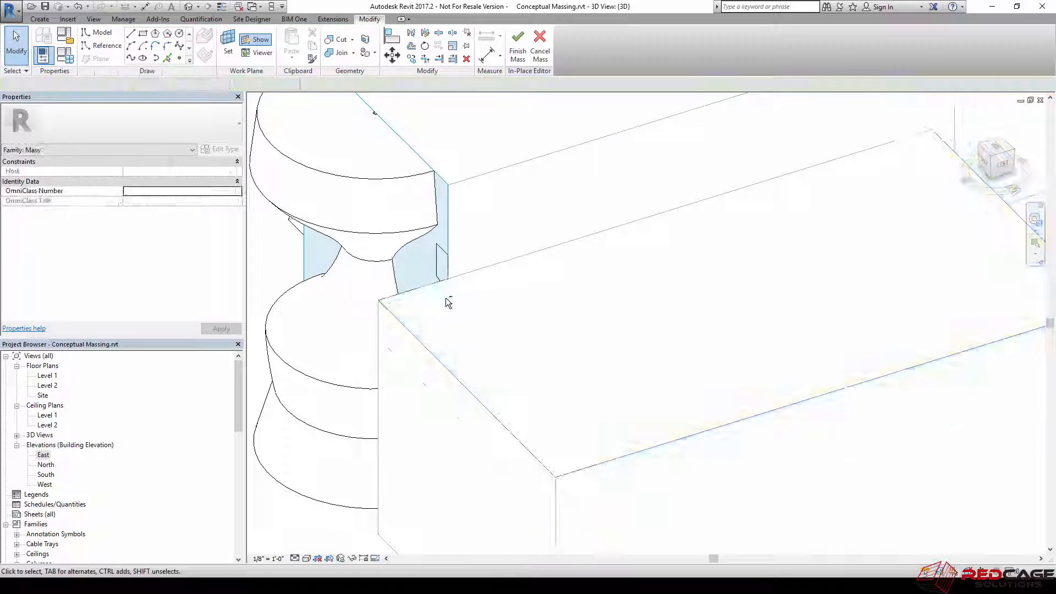
shift+middle_drag(445, 298, 682, 238)
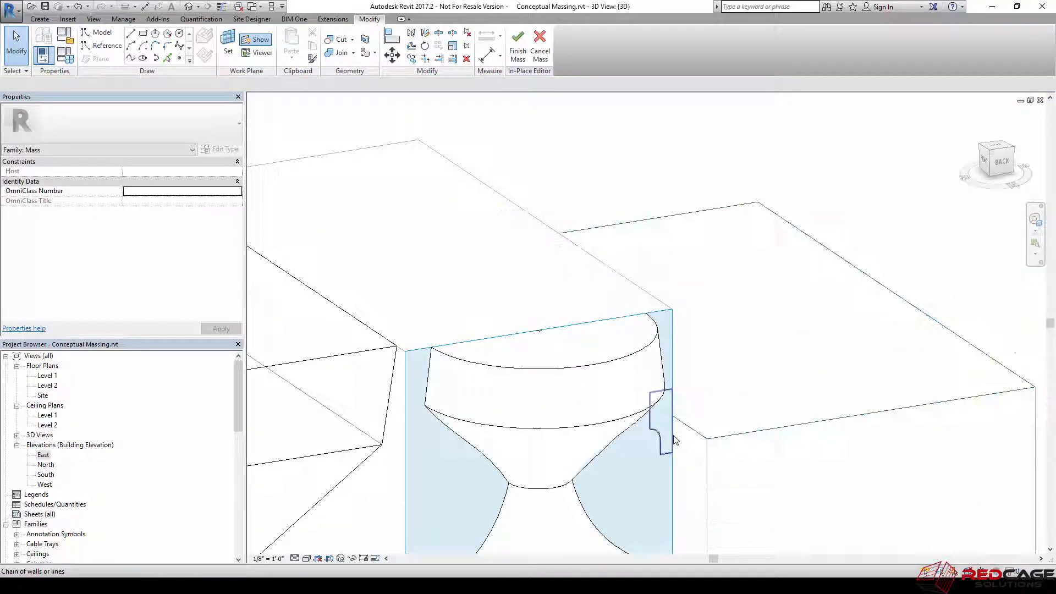
click(677, 445)
key(Escape)
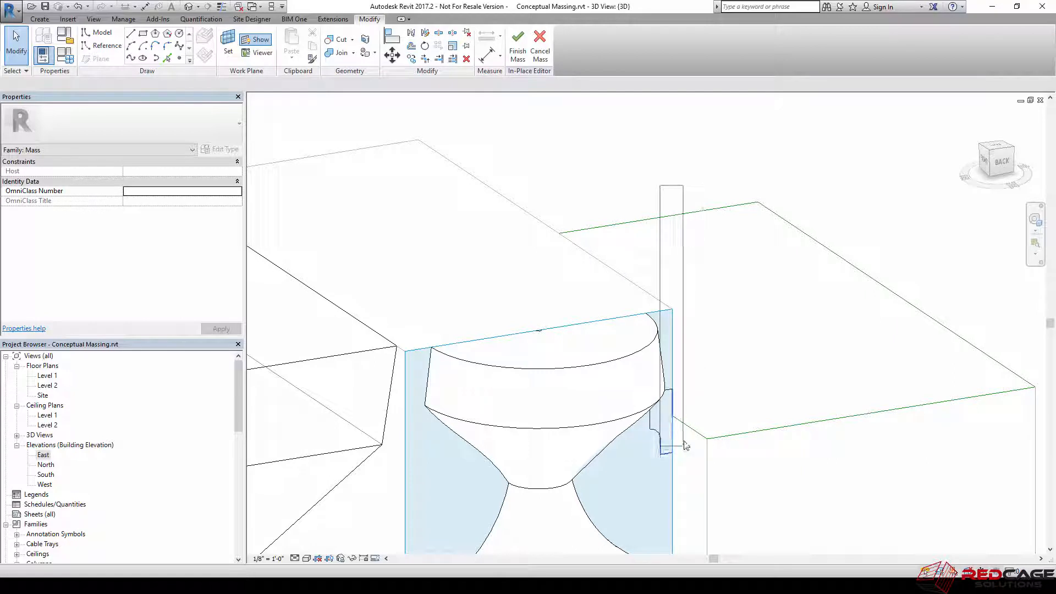
click(676, 403)
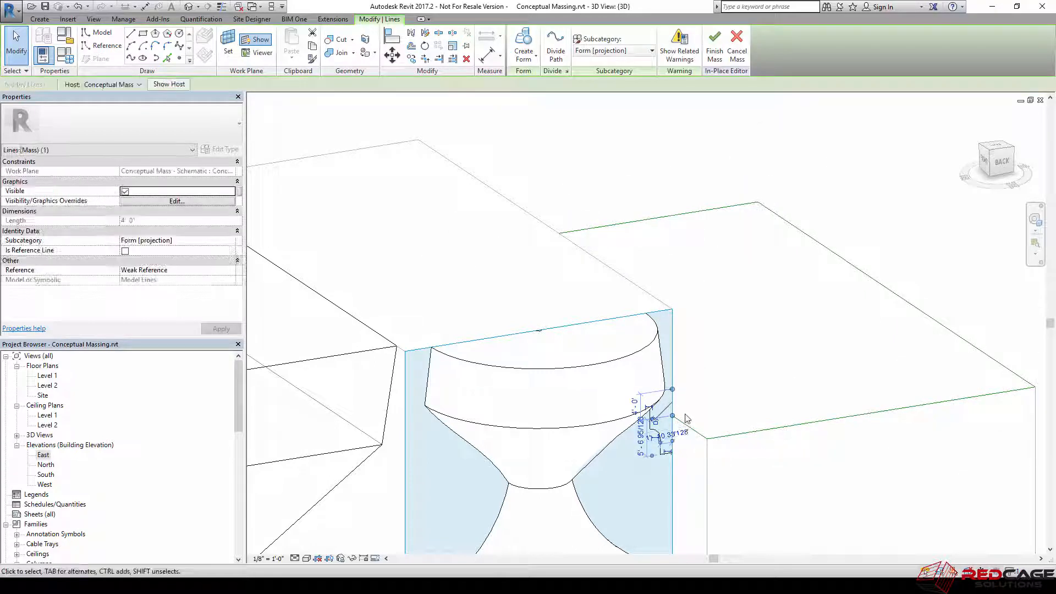
key(Escape)
Step: Select the profile loop and the reference-line chain around the low block's top, and create a solid swept form from them
scroll(676, 412, up, 4)
click(677, 439)
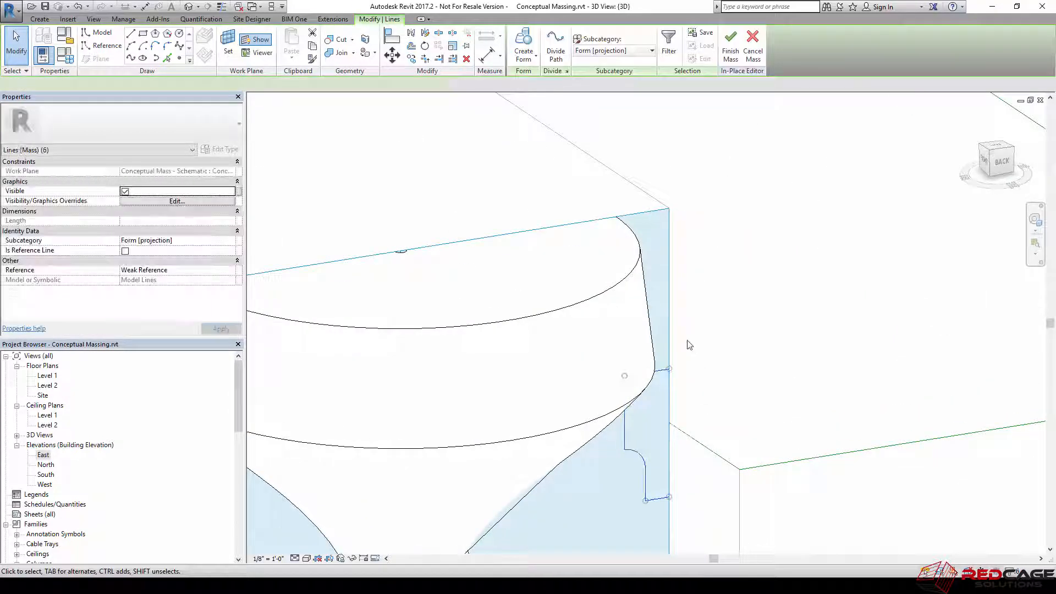
shift+middle_drag(685, 384, 588, 377)
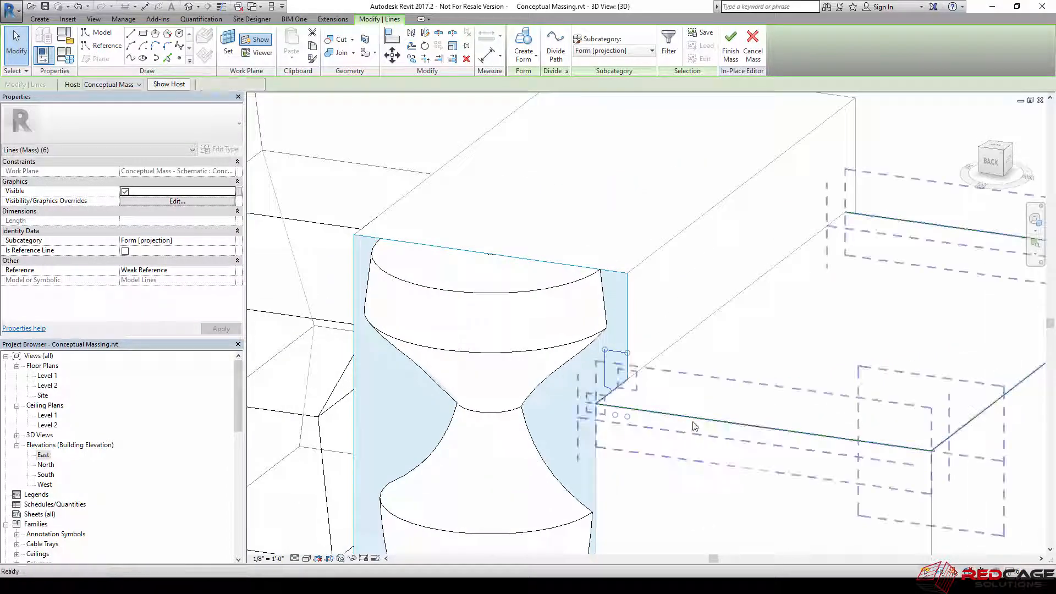
click(707, 404)
middle_drag(710, 400, 600, 379)
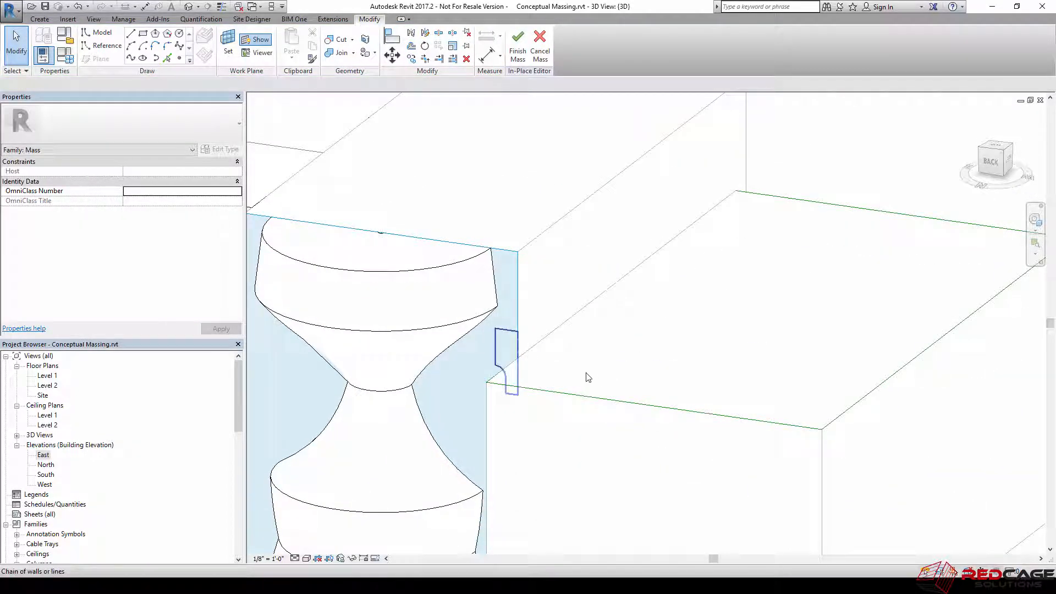
key(Tab)
ctrl+click(604, 400)
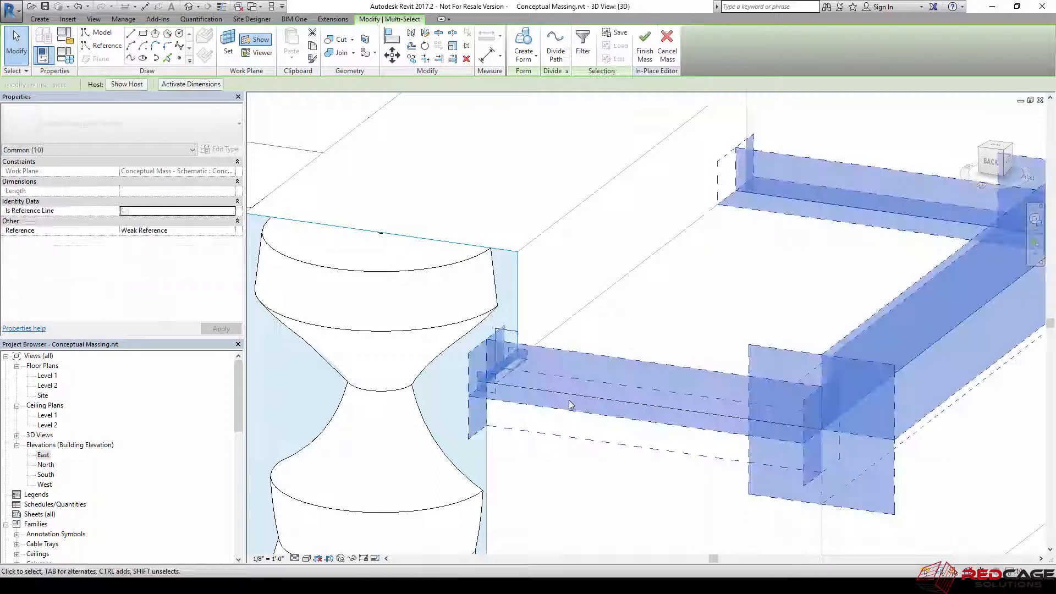
scroll(570, 405, down, 3)
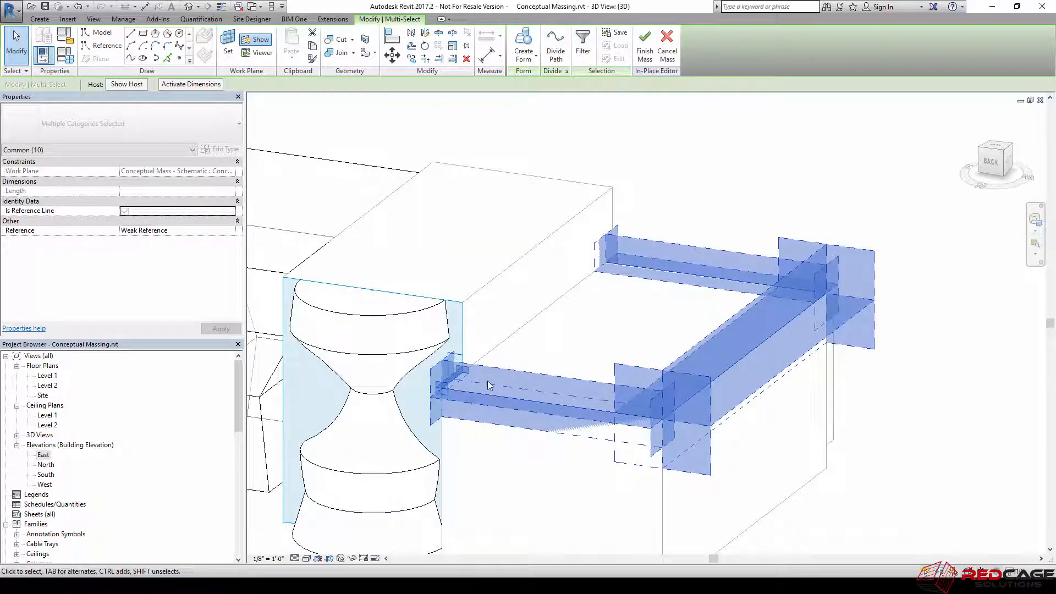
click(523, 55)
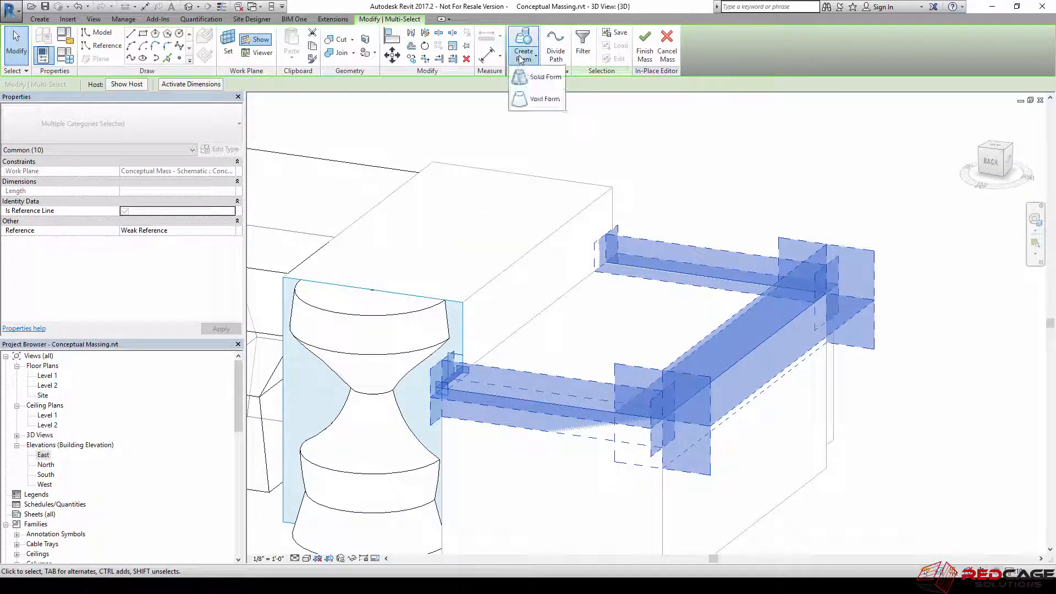
click(551, 97)
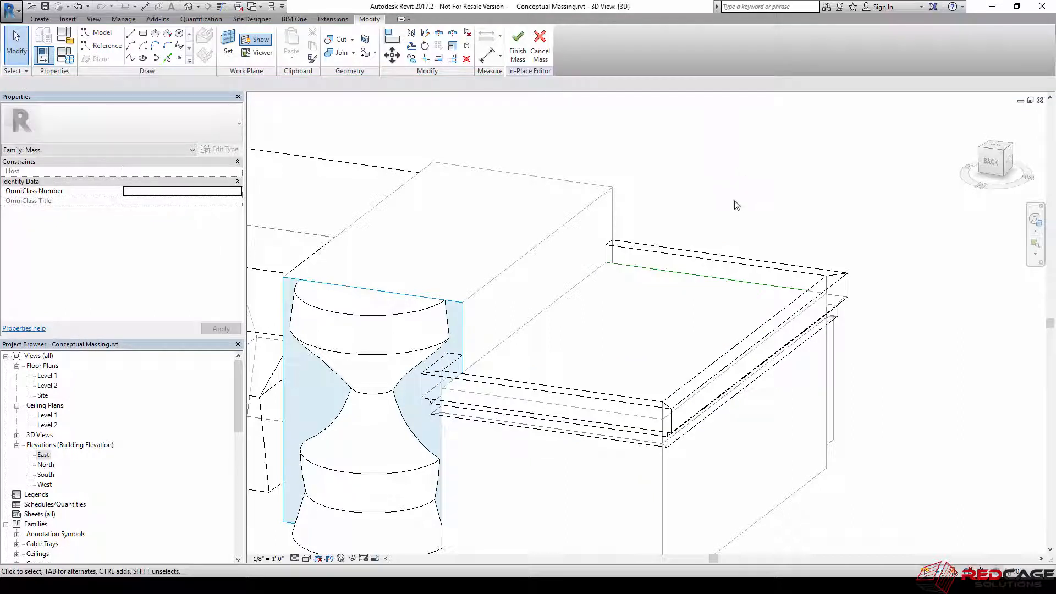
Step: Select the swept roof-edge molding, open its material choices and browse the project materials
shift+middle_drag(785, 263, 655, 334)
scroll(728, 372, up, 2)
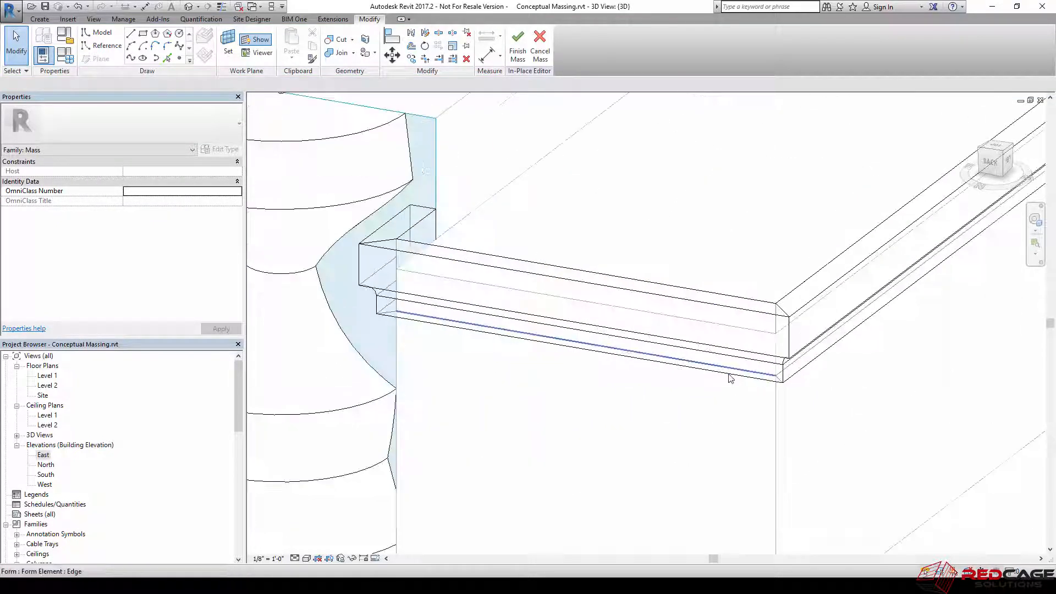
scroll(715, 396, down, 5)
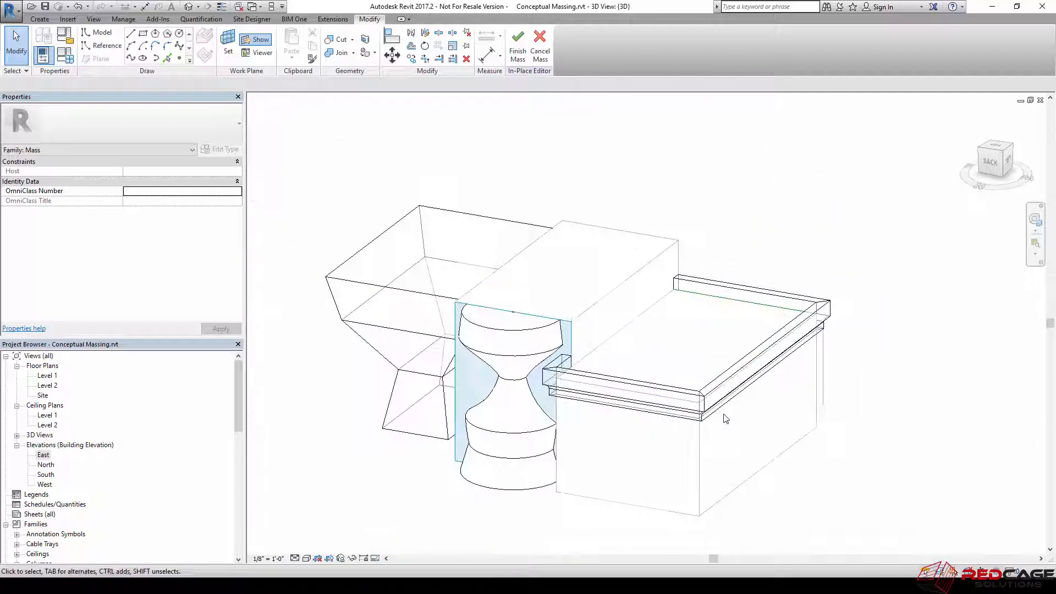
click(889, 335)
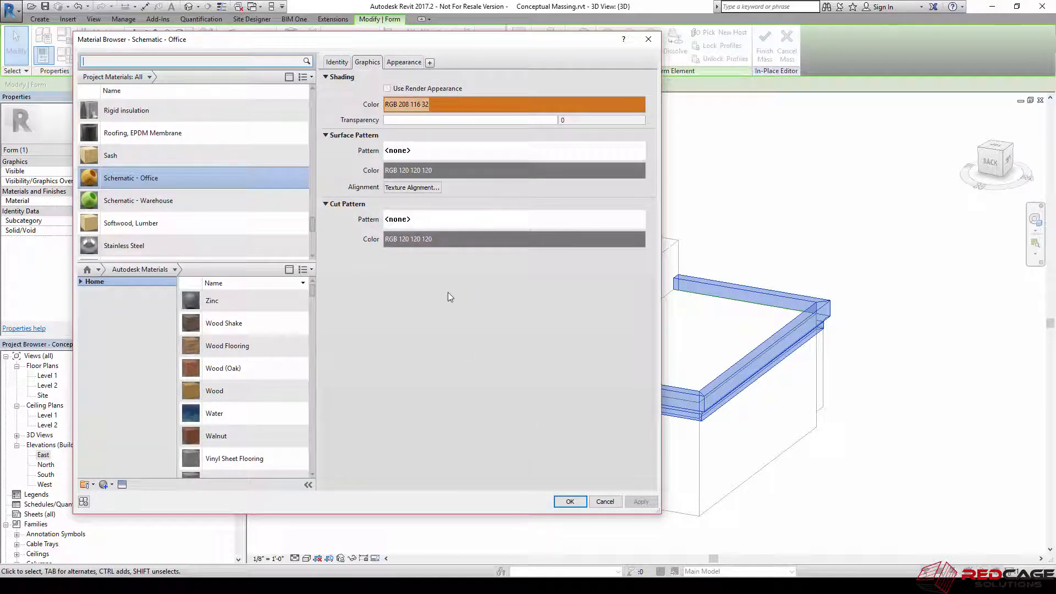
scroll(198, 214, down, 4)
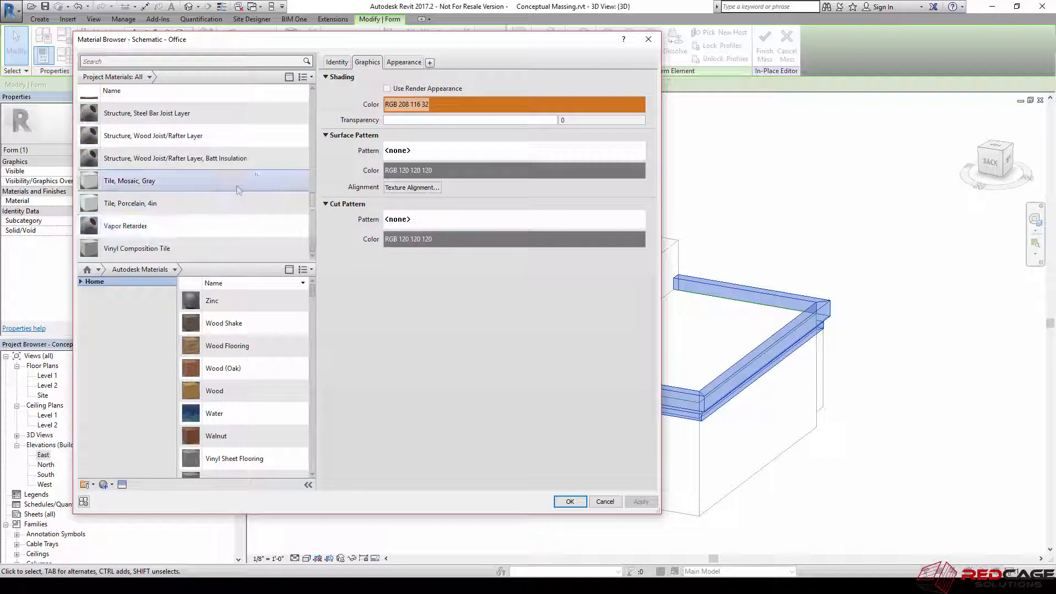
scroll(160, 244, up, 6)
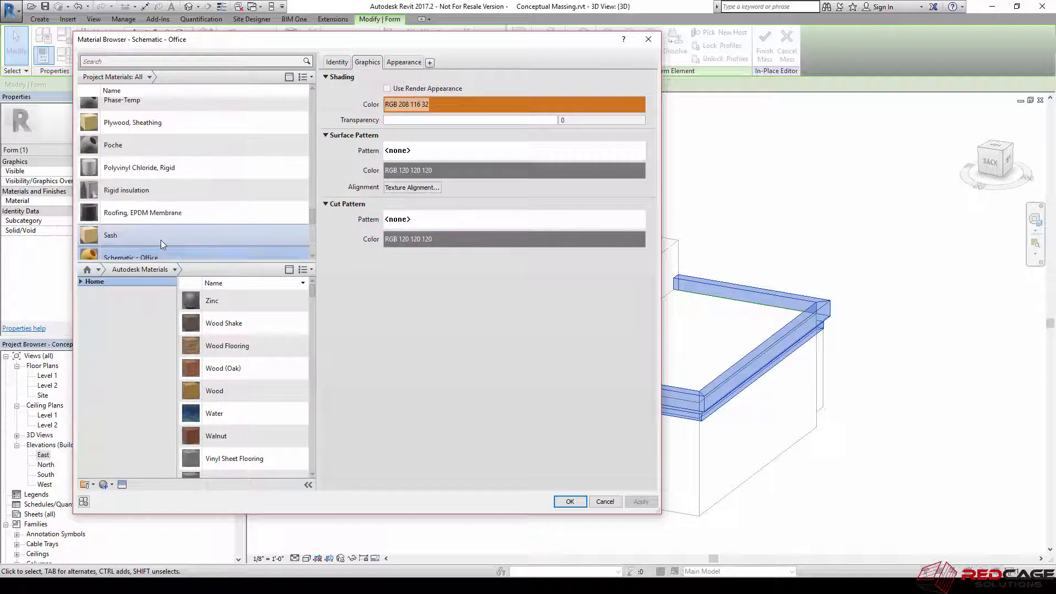
scroll(160, 239, up, 2)
scroll(161, 231, down, 4)
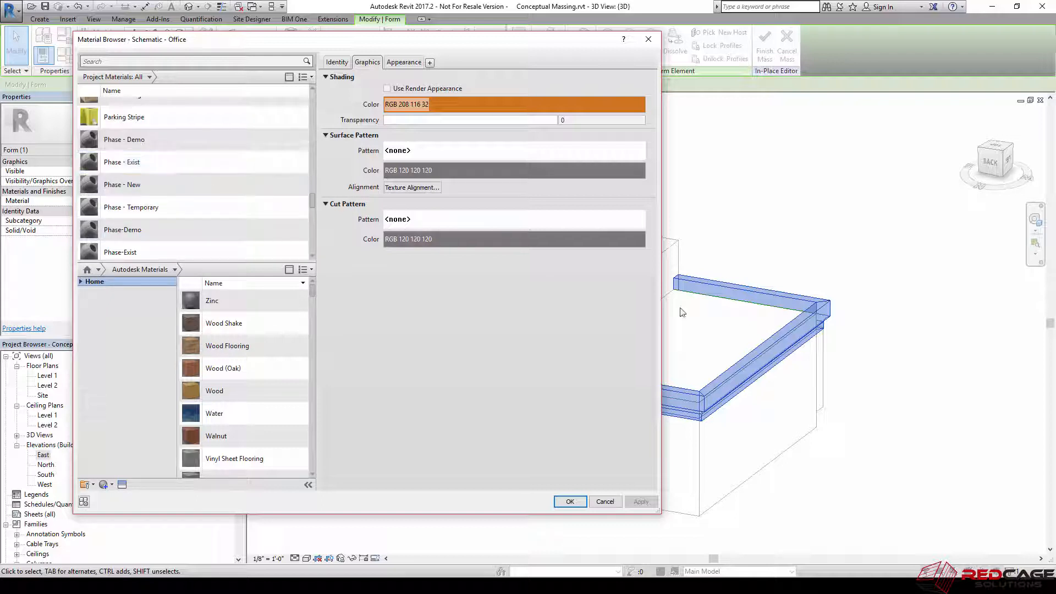
drag(519, 49, 594, 92)
scroll(277, 219, up, 3)
scroll(277, 219, down, 3)
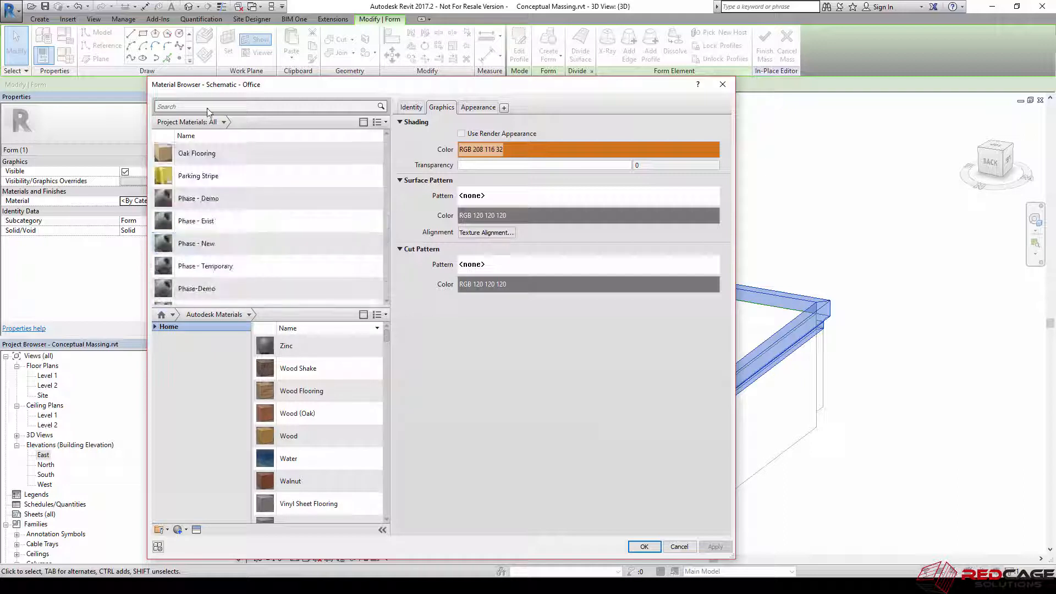
Step: Search the materials for "ware" and assign Schematic - Warehouse to the roof-edge molding
click(207, 109)
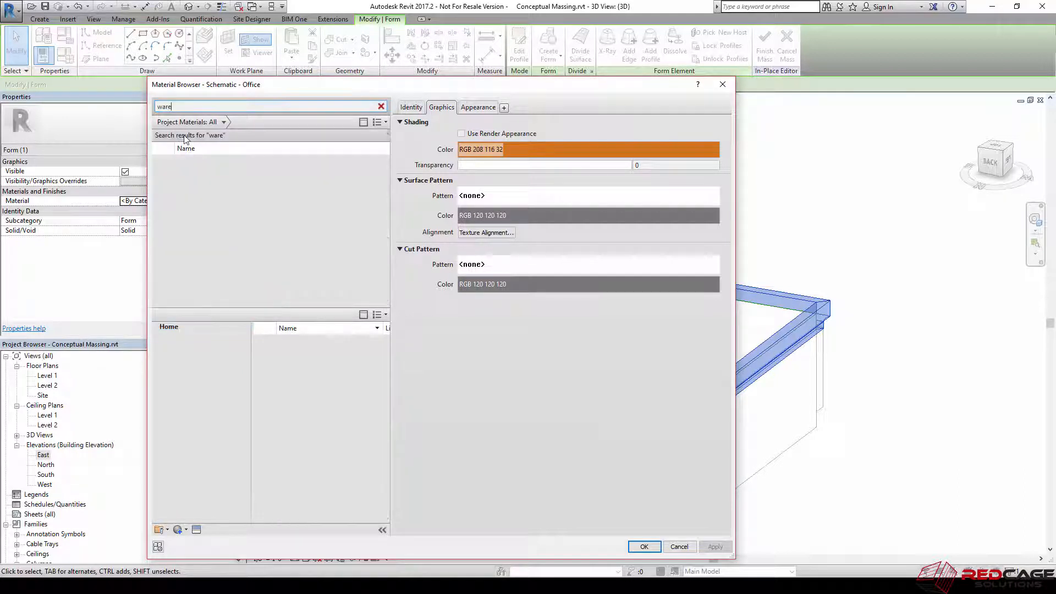
click(194, 168)
click(643, 546)
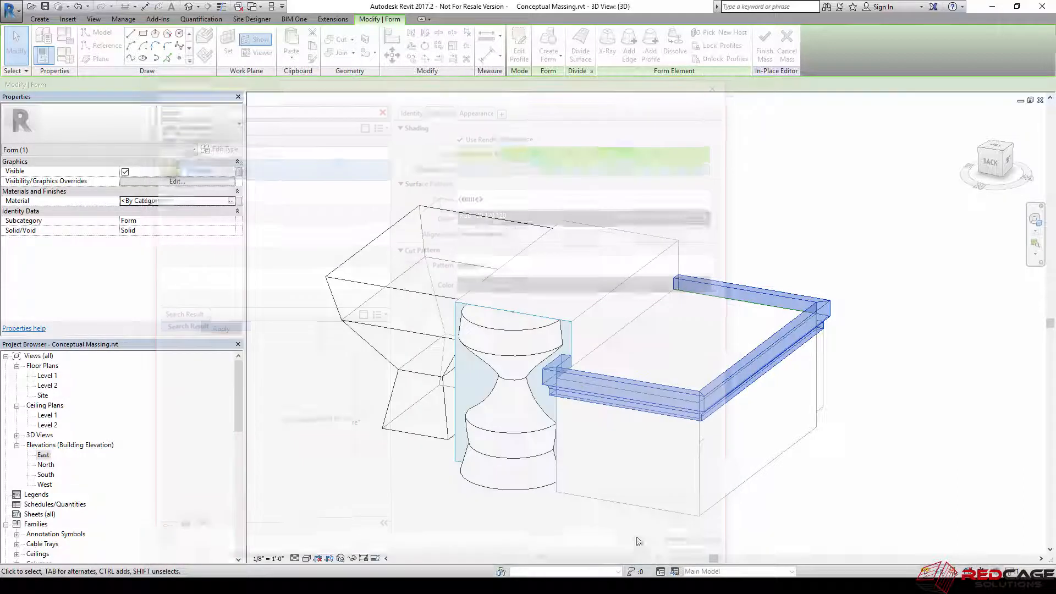
key(Escape)
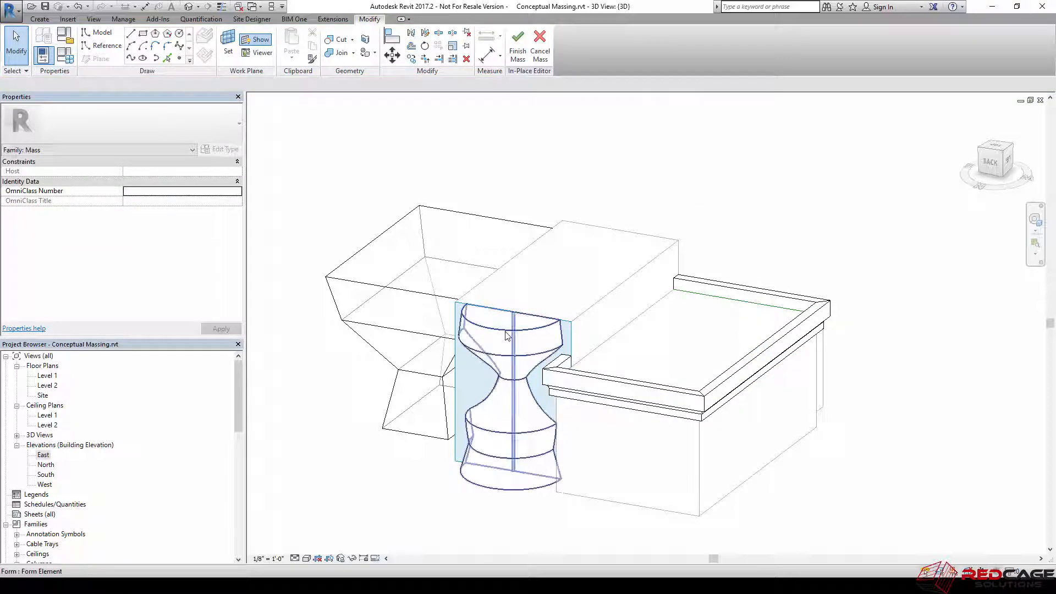
Step: Select all three stacked tapered forms beside the revolved form and assign them the Schematic - Office material
click(506, 335)
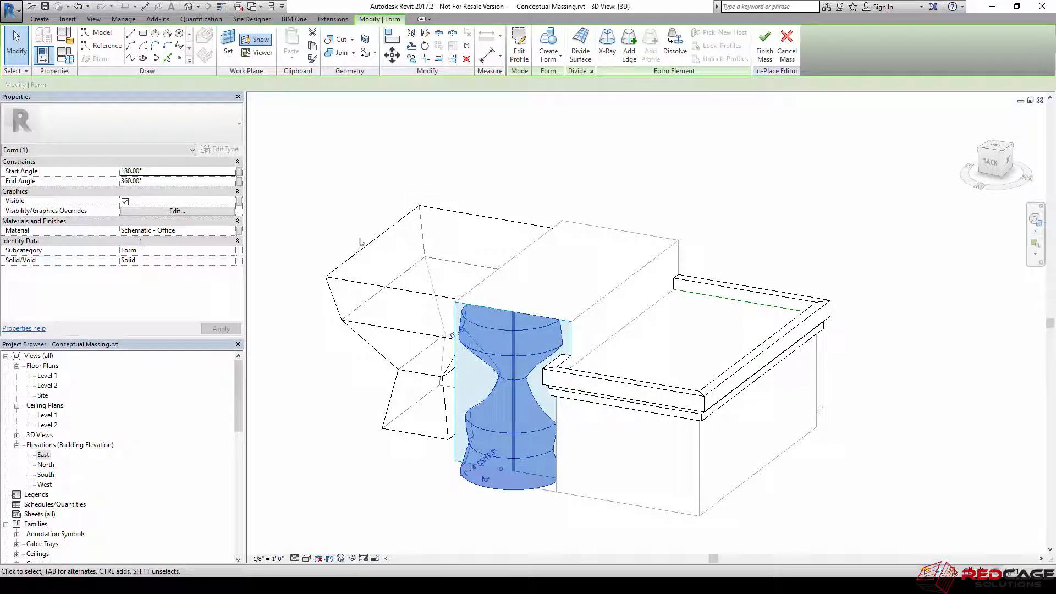
key(Escape)
click(394, 297)
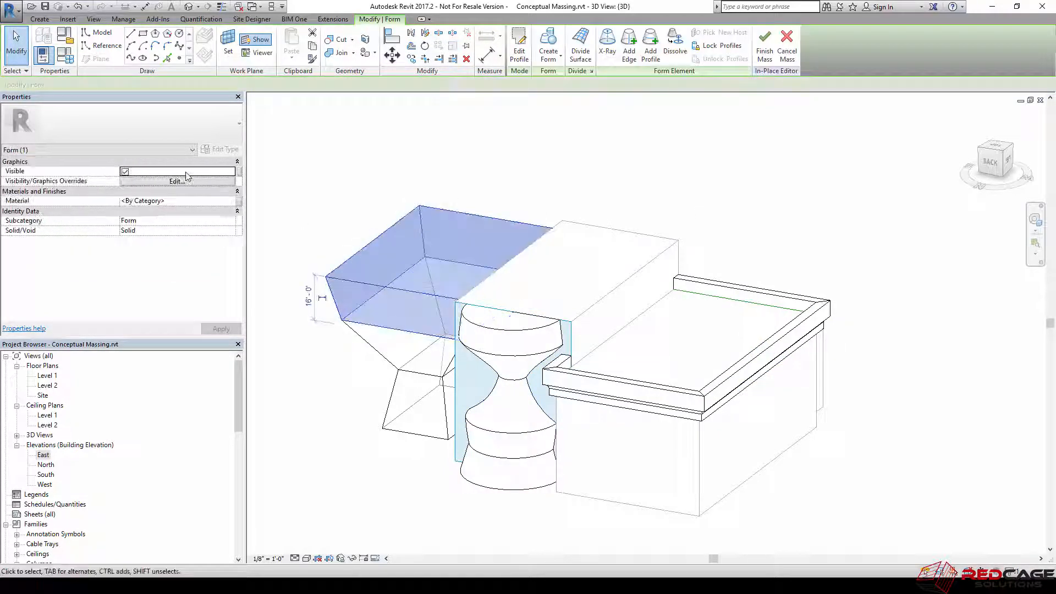
key(Escape)
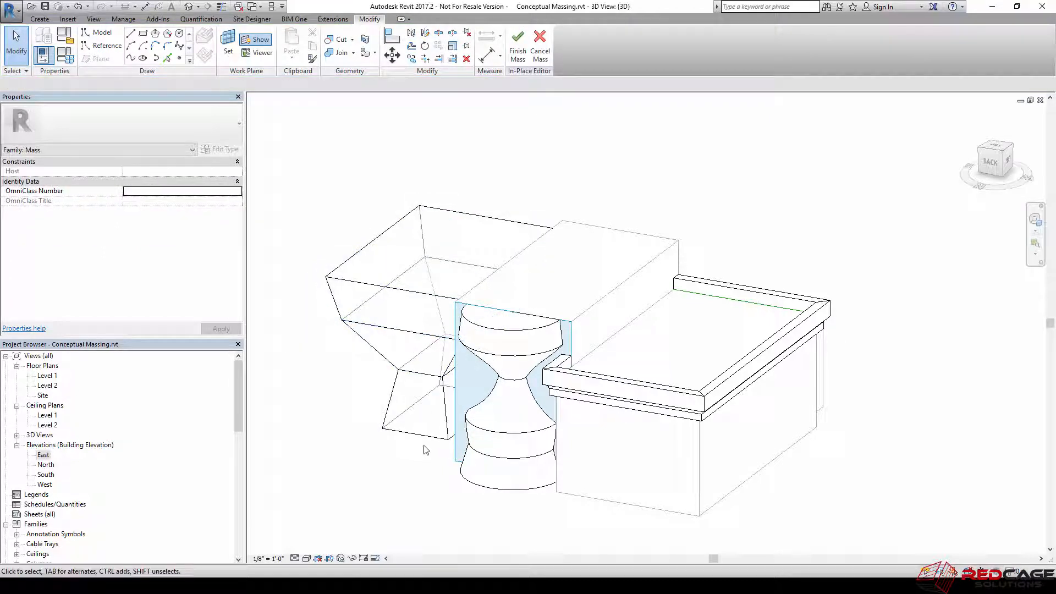
shift+middle_drag(485, 443, 479, 335)
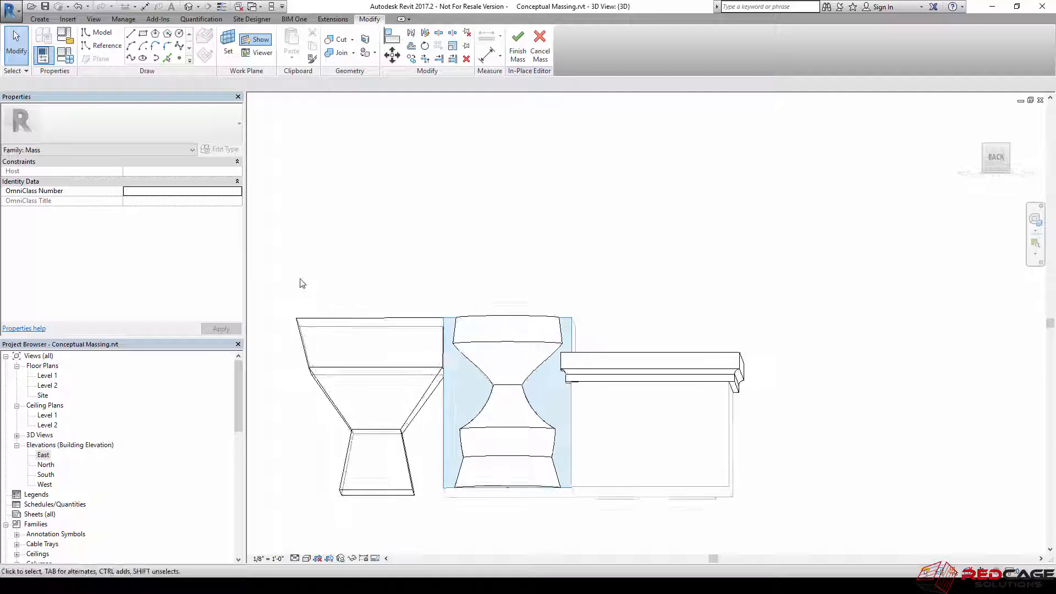
drag(276, 266, 452, 528)
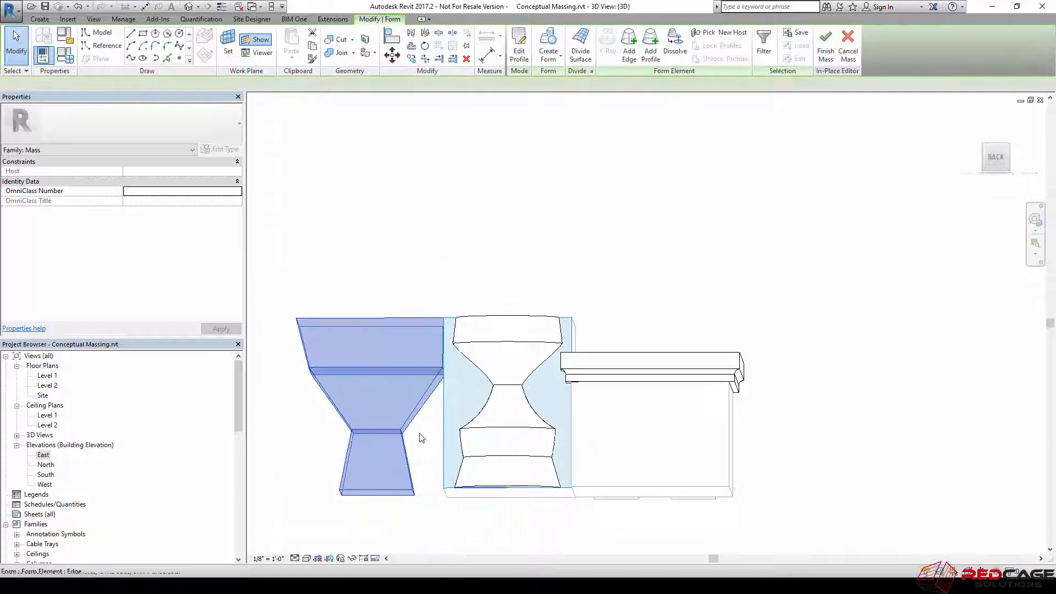
click(200, 204)
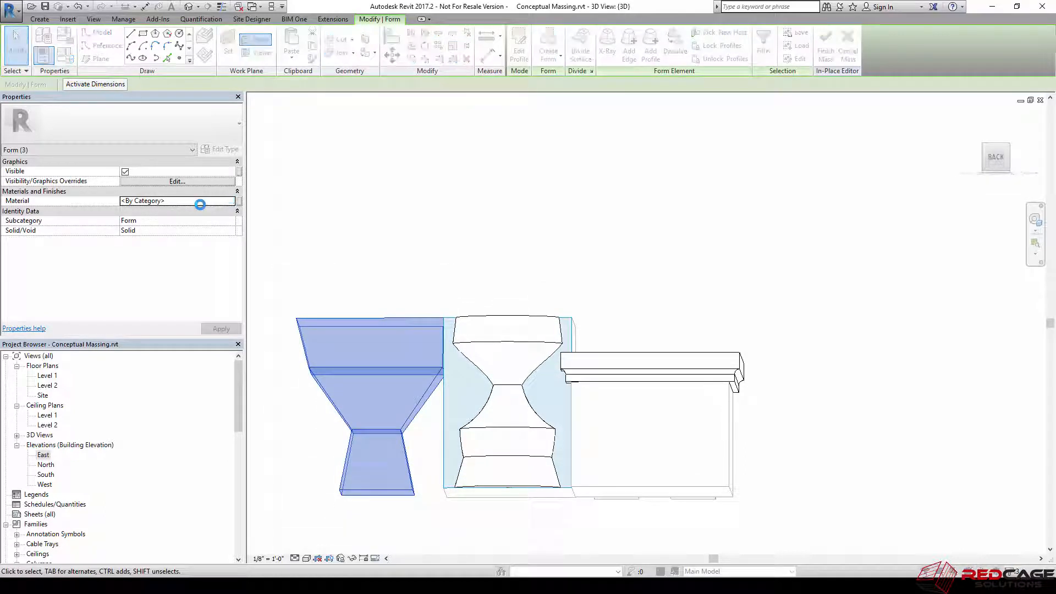
click(238, 204)
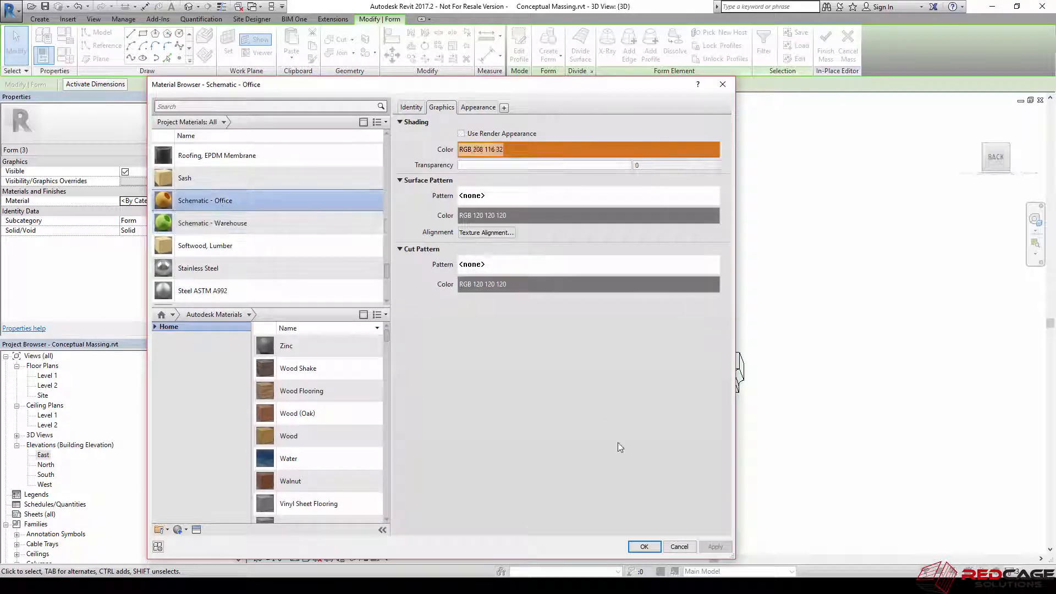
click(644, 547)
shift+middle_drag(474, 311, 610, 445)
click(613, 448)
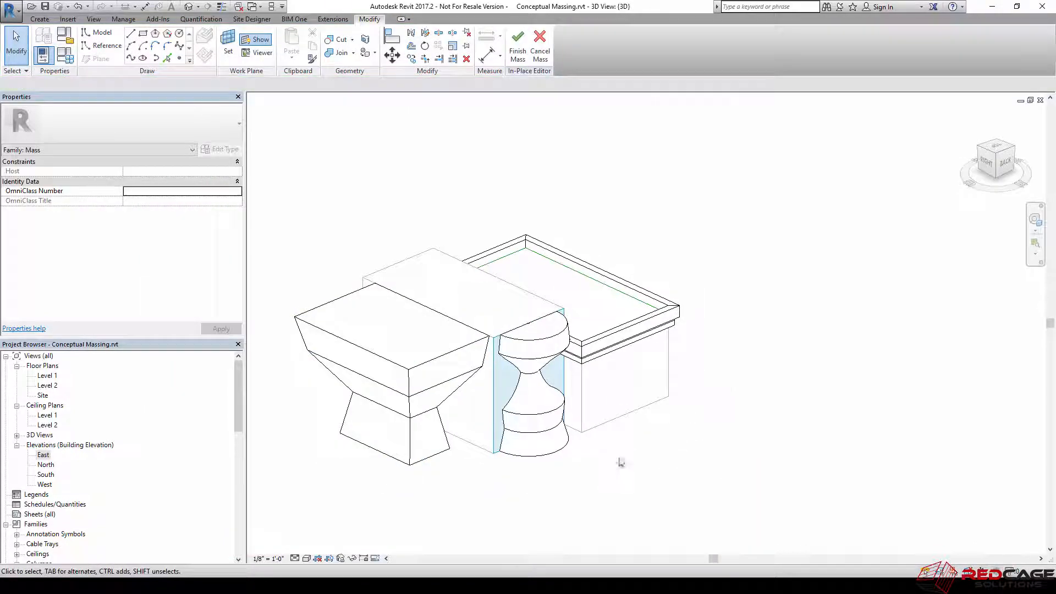
Step: Finish the in-place mass and set the 3D view's visual style to Shaded to inspect the coloured masses
click(517, 51)
click(307, 558)
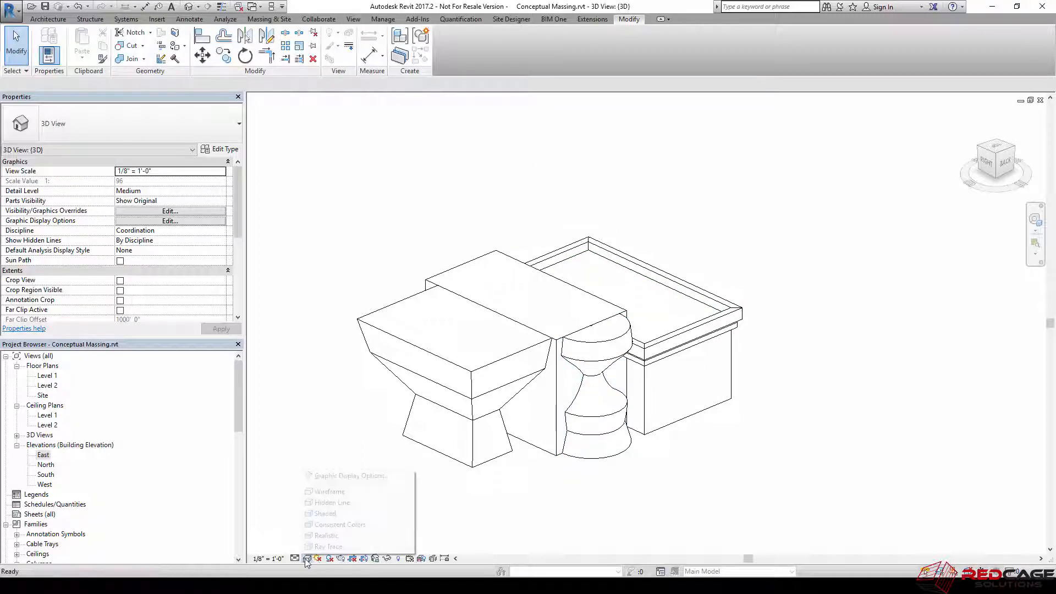
click(385, 513)
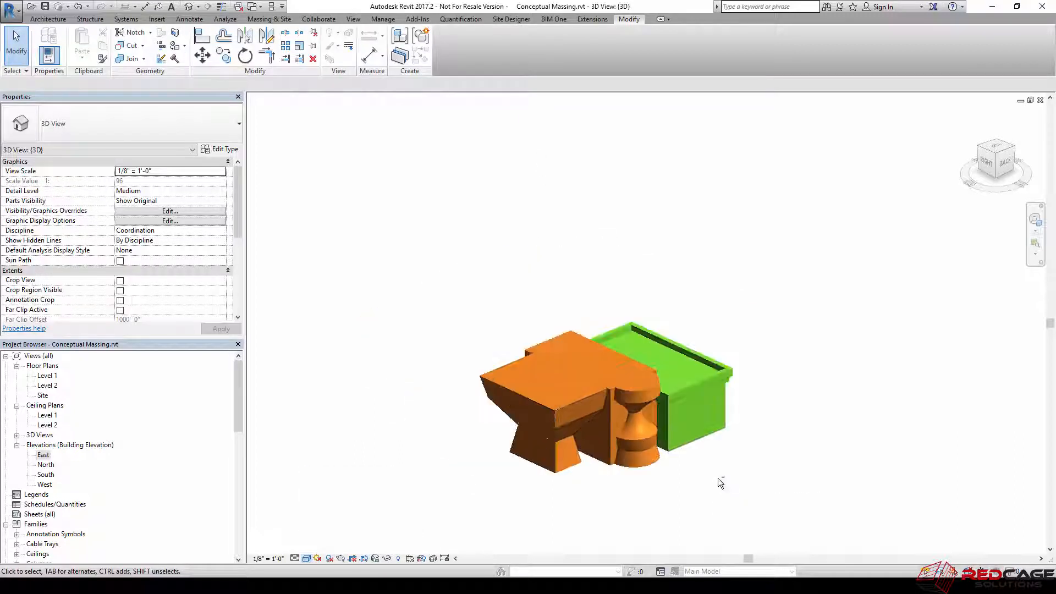
mouse_move(719, 483)
shift+middle_down()
mouse_move(567, 471)
mouse_move(549, 440)
shift+middle_up()
scroll(533, 408, up, 5)
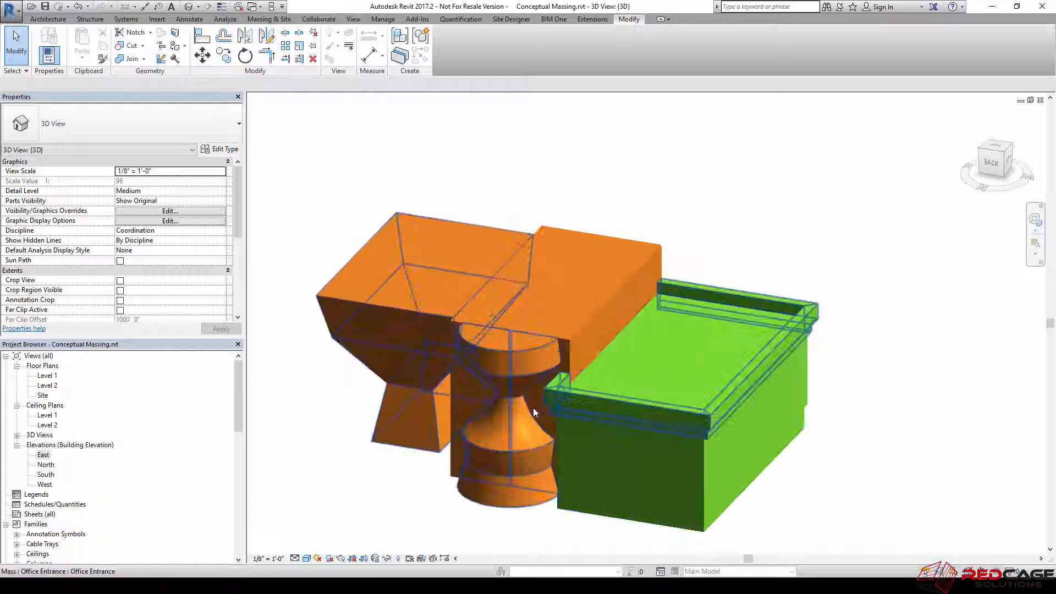
shift+middle_drag(536, 394, 544, 458)
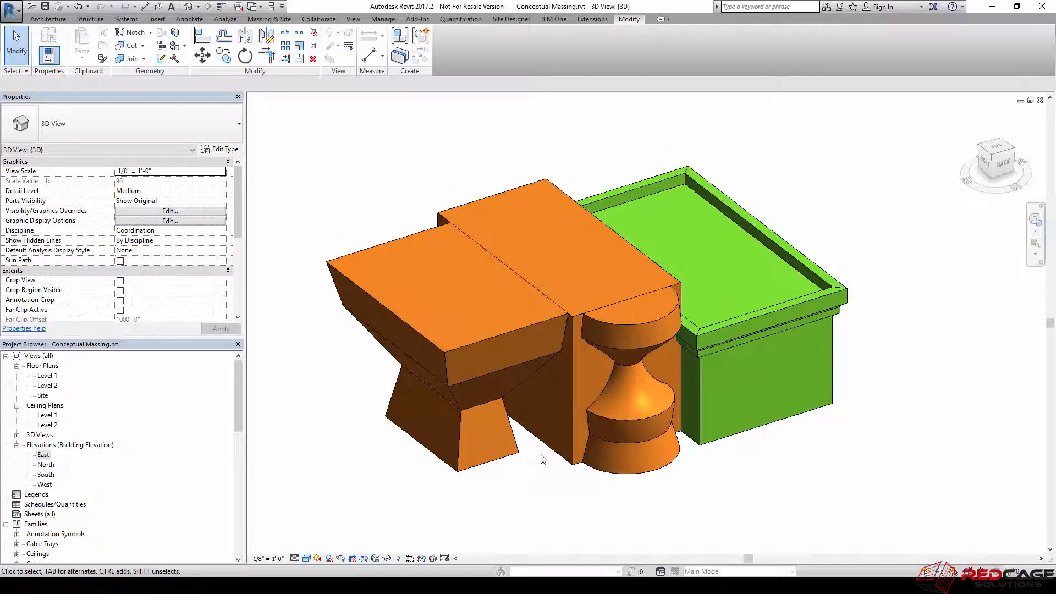